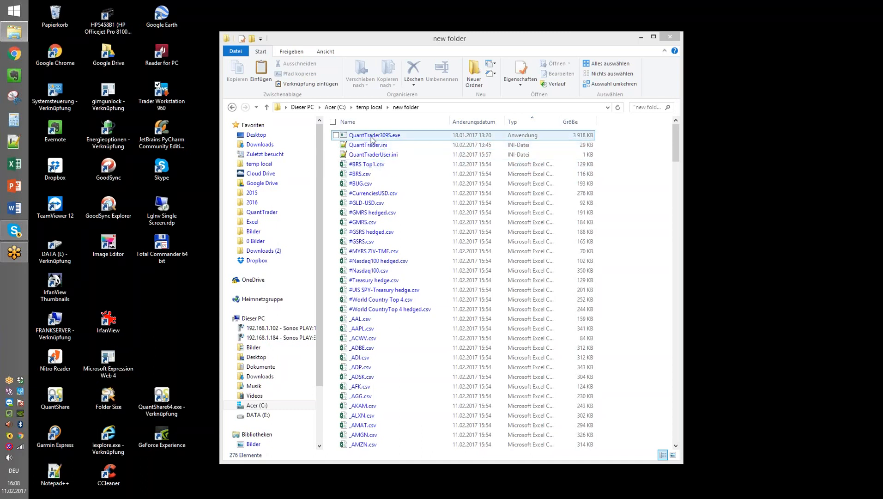
Open QuantTrader.ini from the new folder in Notepad++, dismiss the plugin update prompt, and look through its system and stock item entries.
click(374, 147)
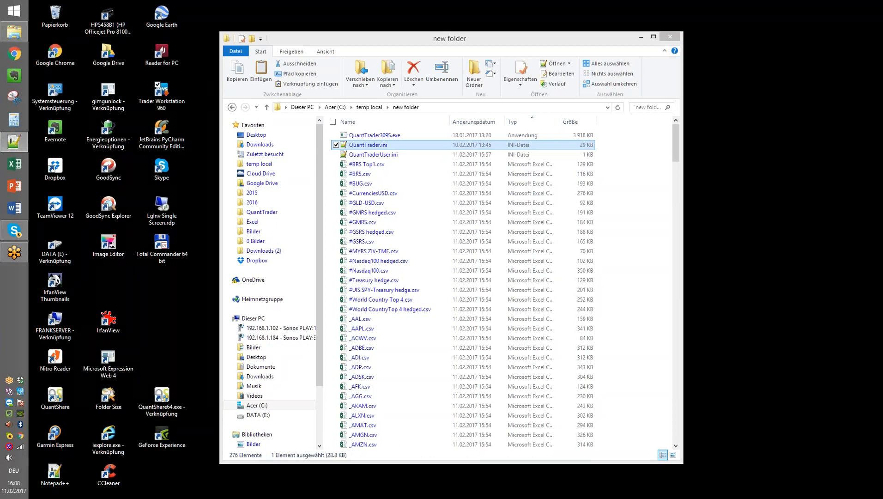
drag(207, 57, 261, 37)
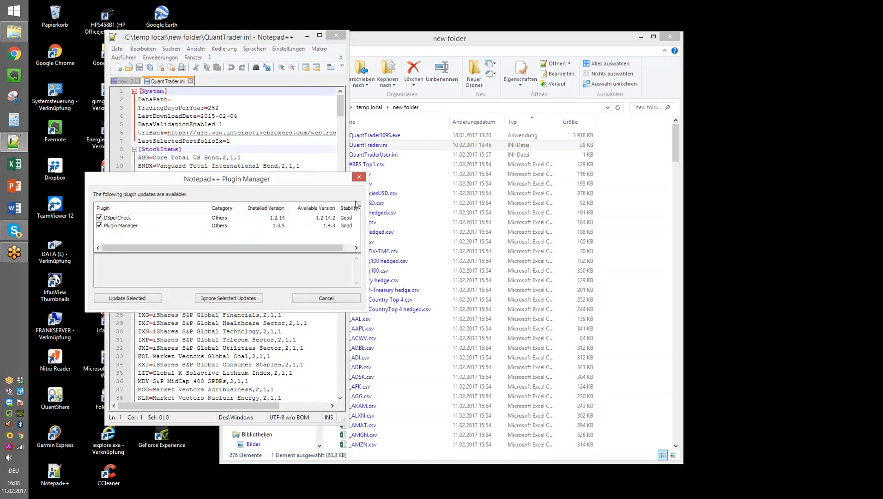
click(359, 177)
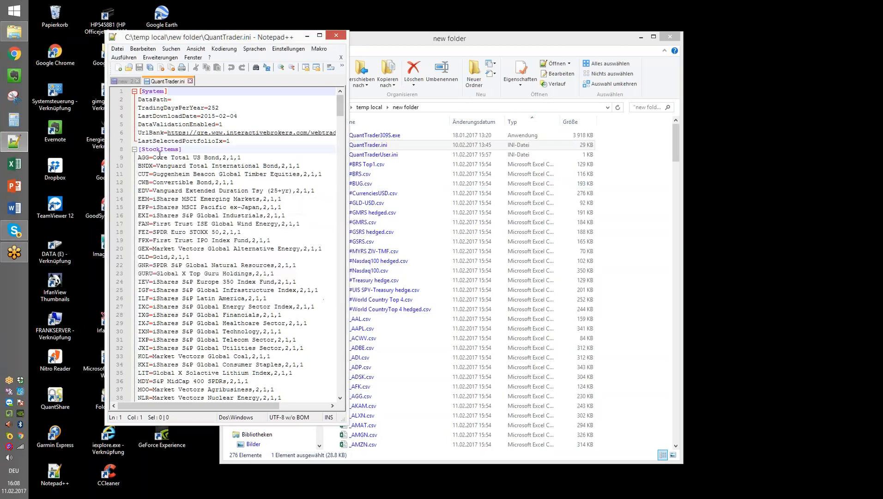
scroll(203, 199, down, 6)
scroll(203, 201, up, 6)
mouse_move(341, 113)
mouse_down()
mouse_move(343, 269)
mouse_move(341, 108)
mouse_up()
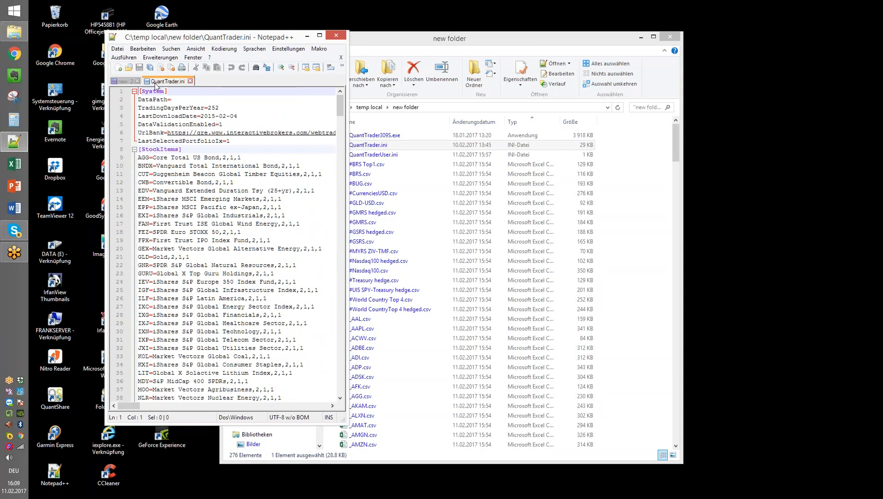
Close QuantTrader.ini, discard the unsaved "new 2" document, and exit Notepad++.
click(191, 82)
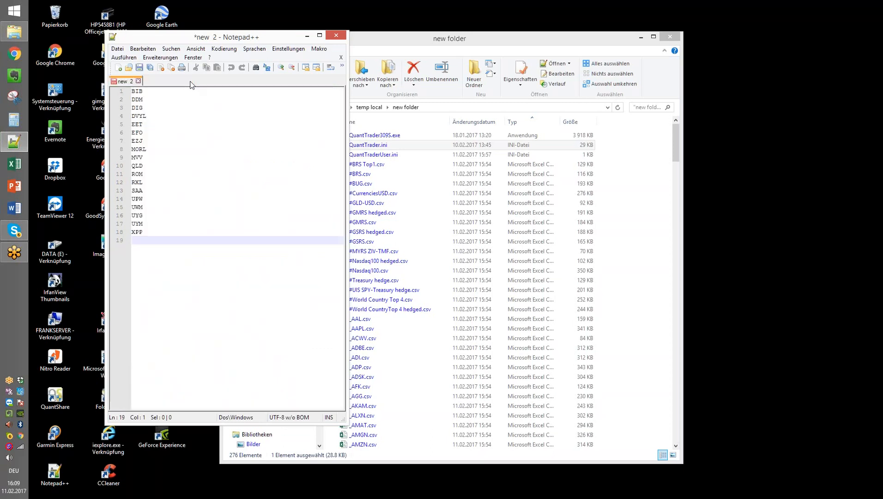
click(138, 81)
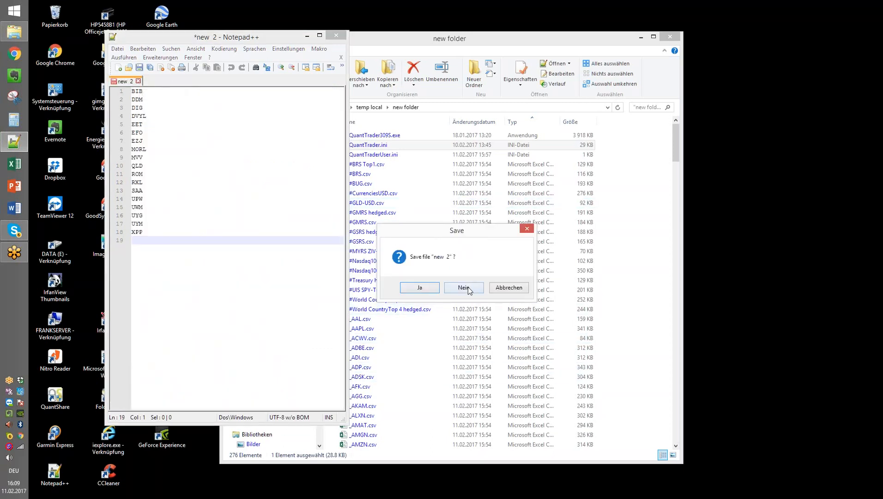
click(468, 287)
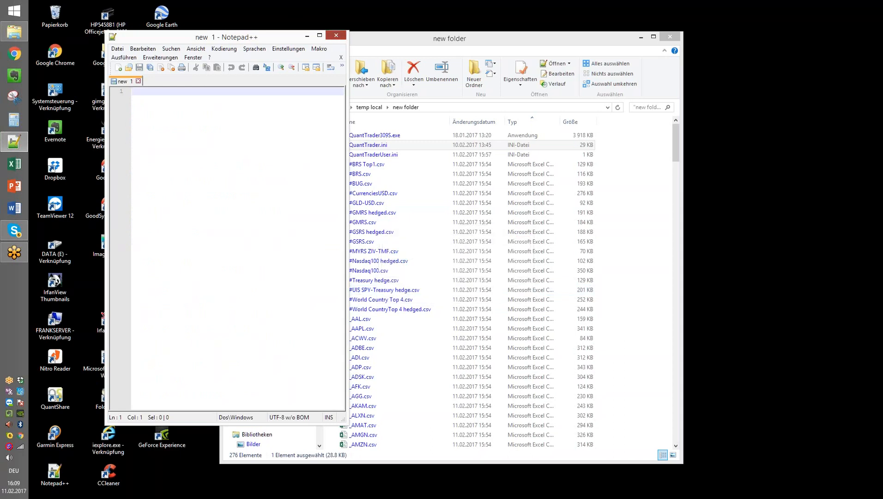
click(336, 36)
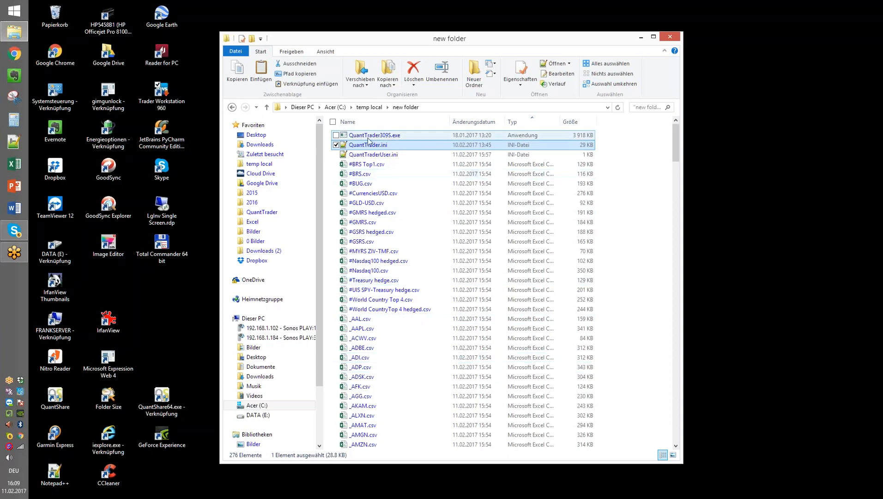
Launch the QuantTrader executable from the new folder, log in, and reposition the portfolio window.
click(372, 136)
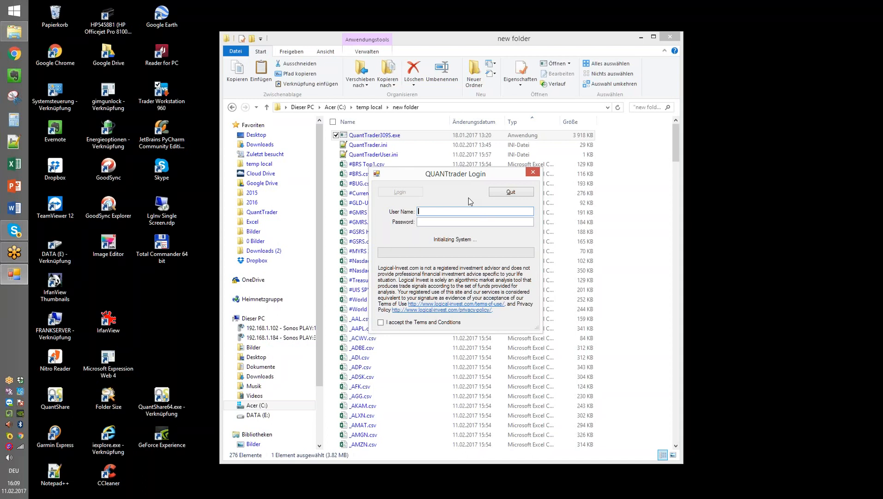
click(408, 193)
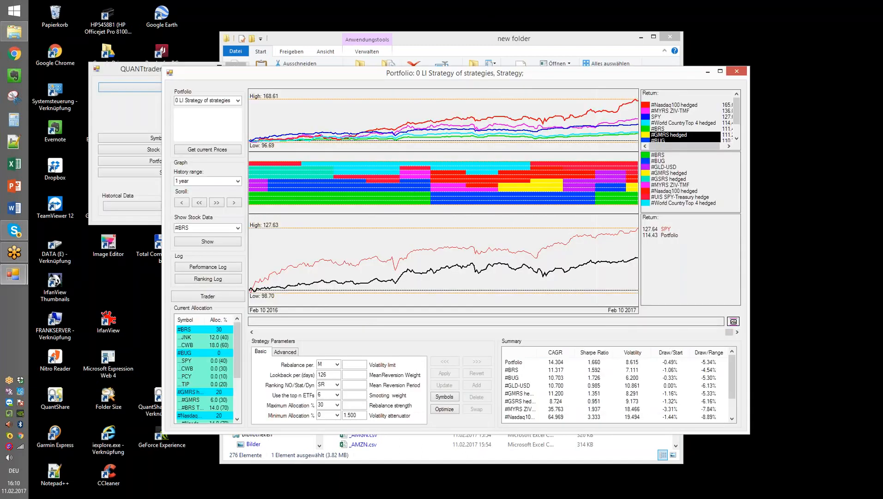
mouse_move(550, 75)
mouse_down()
mouse_move(528, 76)
mouse_move(533, 69)
mouse_up()
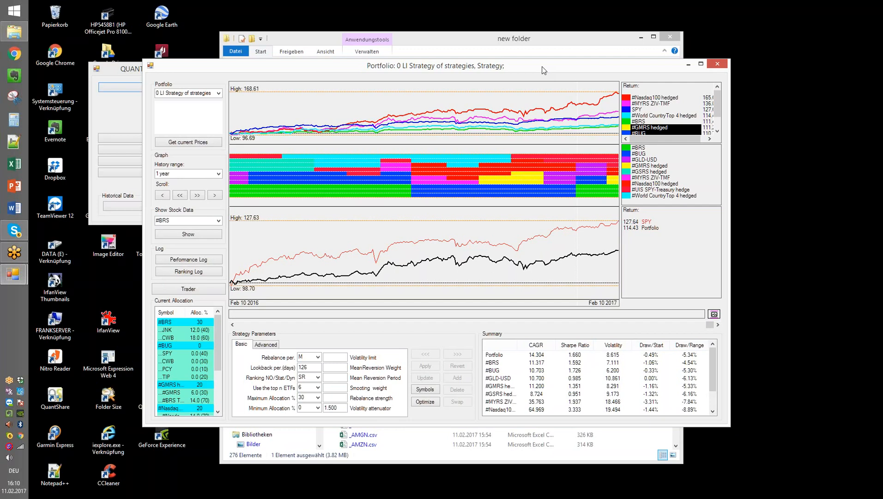
Load the BRS portfolio and turn the hidden TLT curve back on in the upper return chart.
click(219, 93)
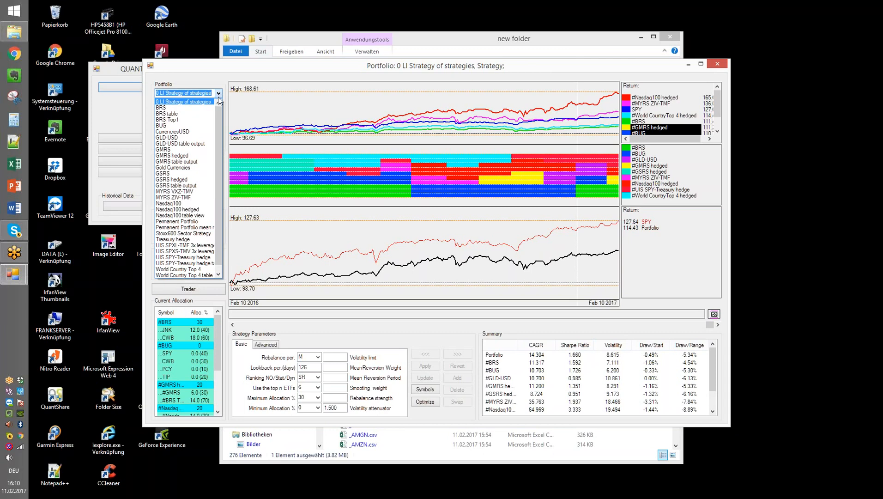
drag(221, 160, 222, 138)
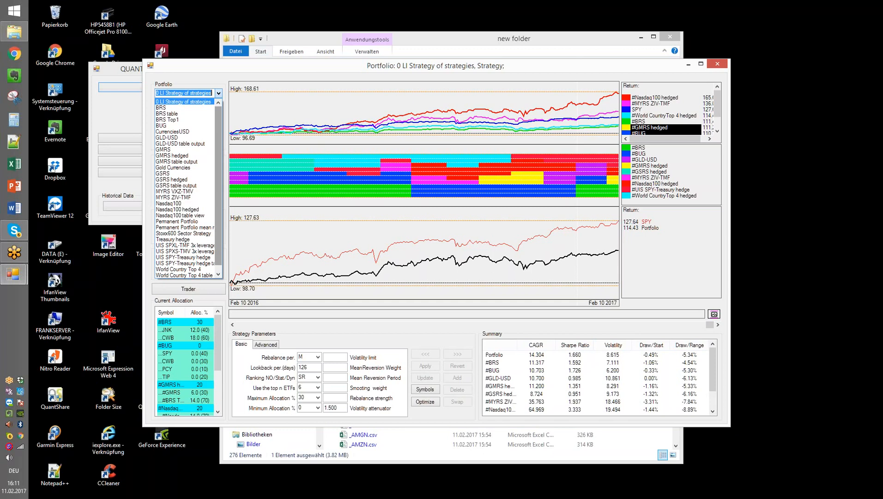
click(161, 108)
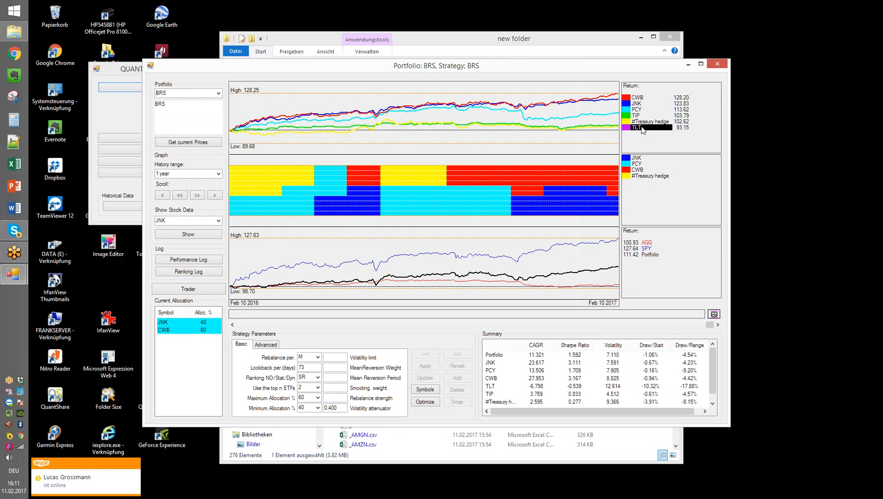
click(639, 128)
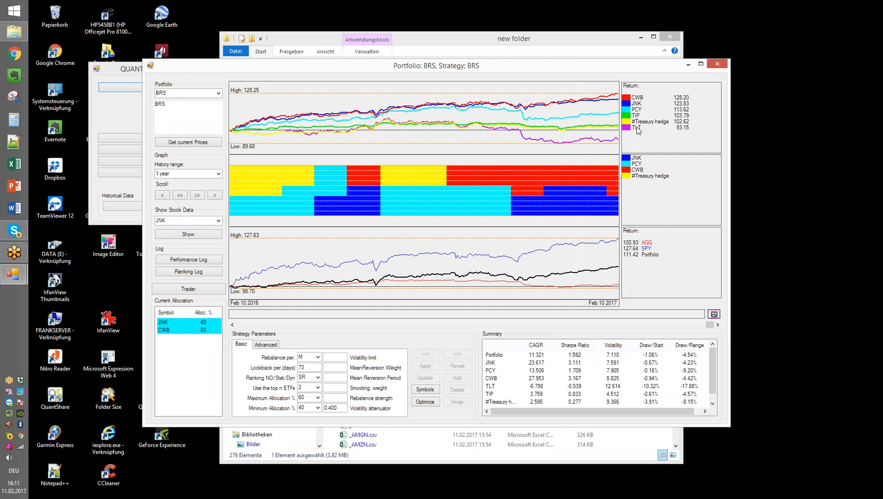
Move the main QUANTtrader window clear of the portfolio window so its management commands show, and return to the portfolio window.
click(123, 70)
drag(133, 69, 86, 79)
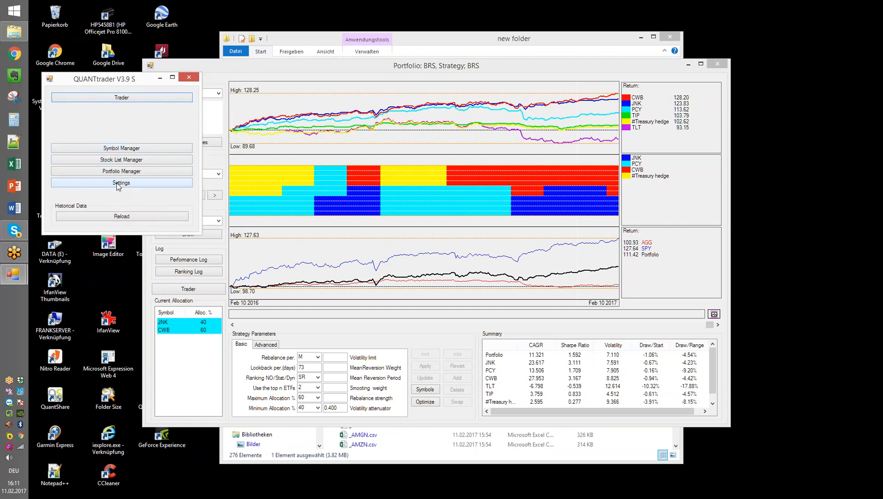
click(406, 65)
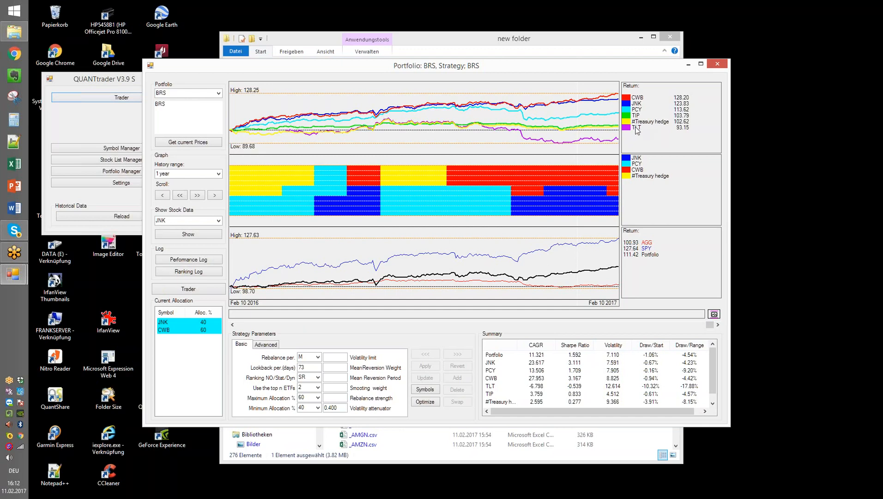
Hide individual BRS symbol curves such as CWB, JNK and PCY in the return chart and show them again.
drag(636, 123, 640, 99)
click(639, 98)
click(638, 104)
click(642, 110)
click(641, 116)
click(639, 122)
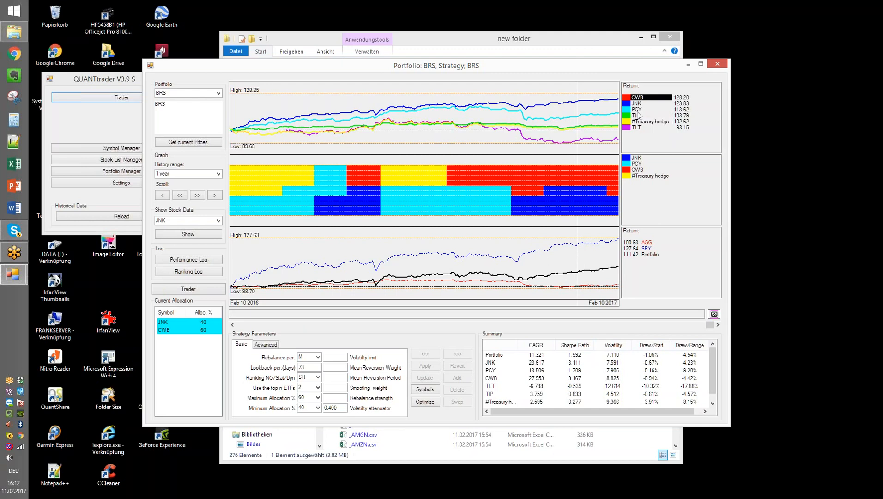
click(638, 110)
click(639, 104)
click(639, 110)
click(638, 104)
click(638, 97)
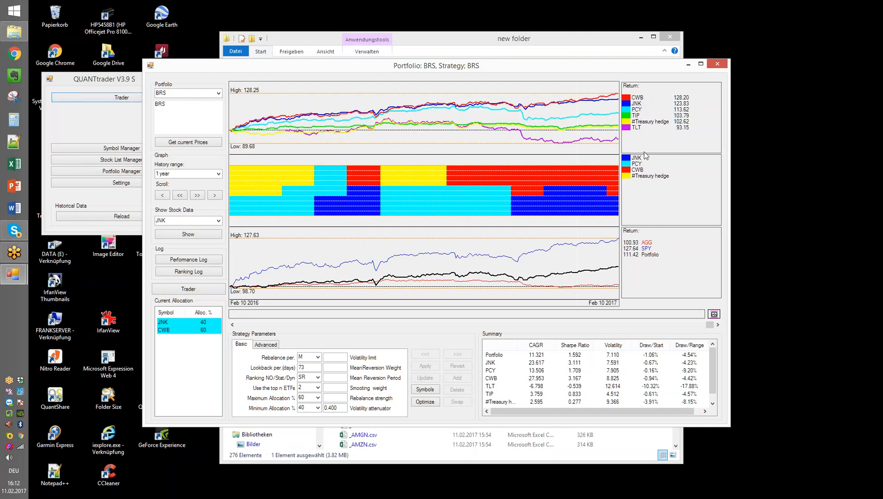
View the BRS charts over the YTD history range and over 20 years.
click(219, 174)
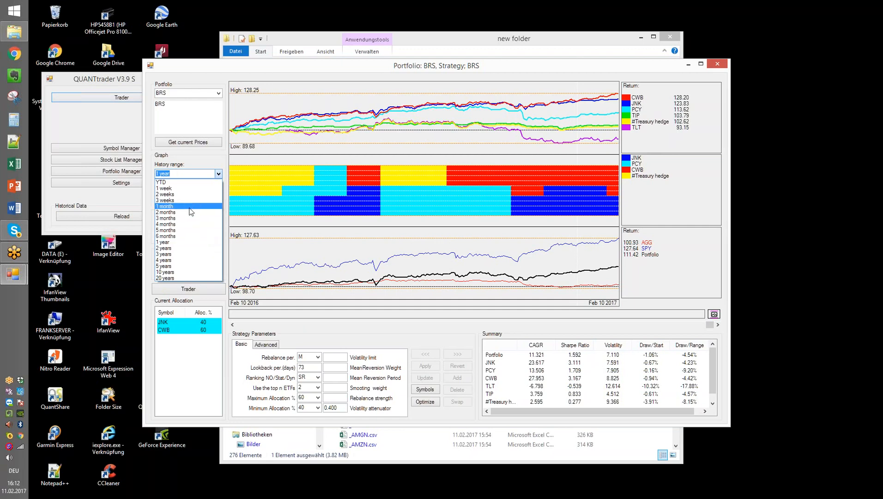
click(183, 182)
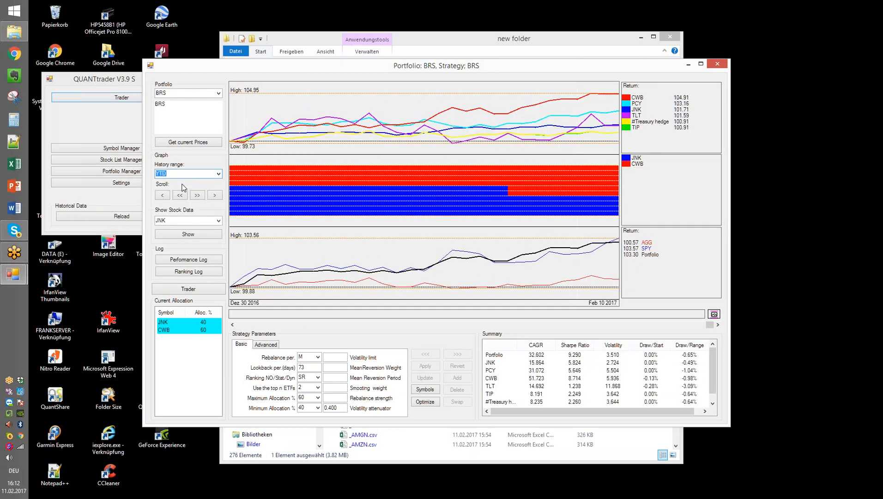
click(219, 175)
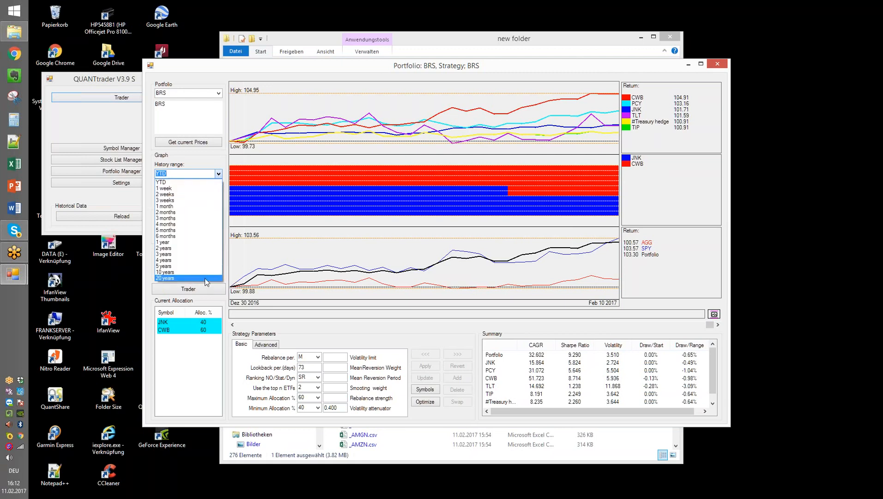
click(206, 278)
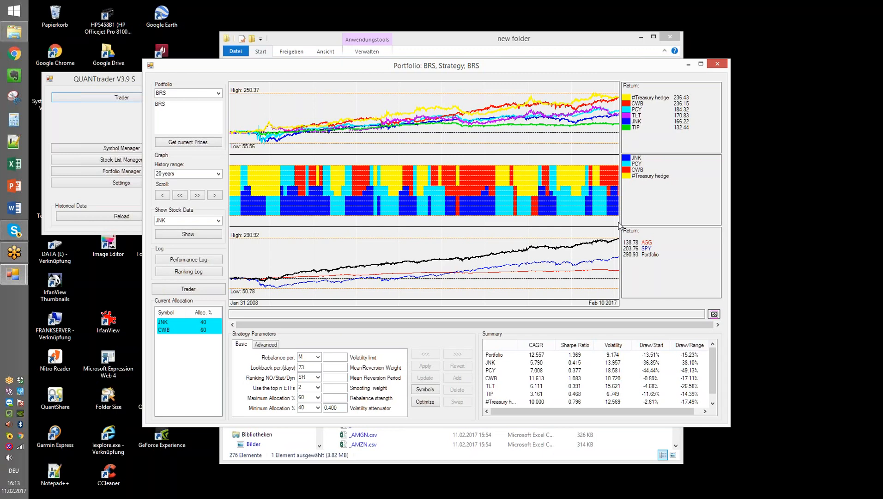
Set the history range of the BRS charts to 1 year and examine the allocation and return charts.
click(219, 94)
click(219, 94)
click(218, 174)
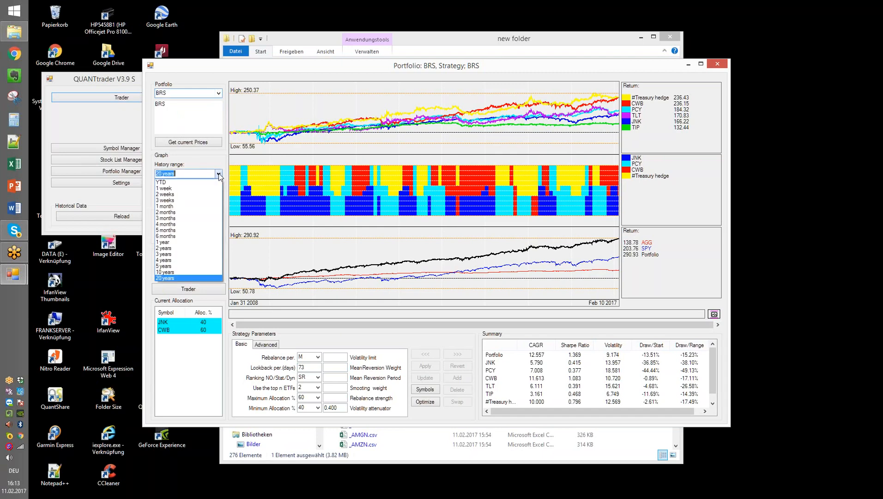
click(200, 242)
mouse_move(516, 227)
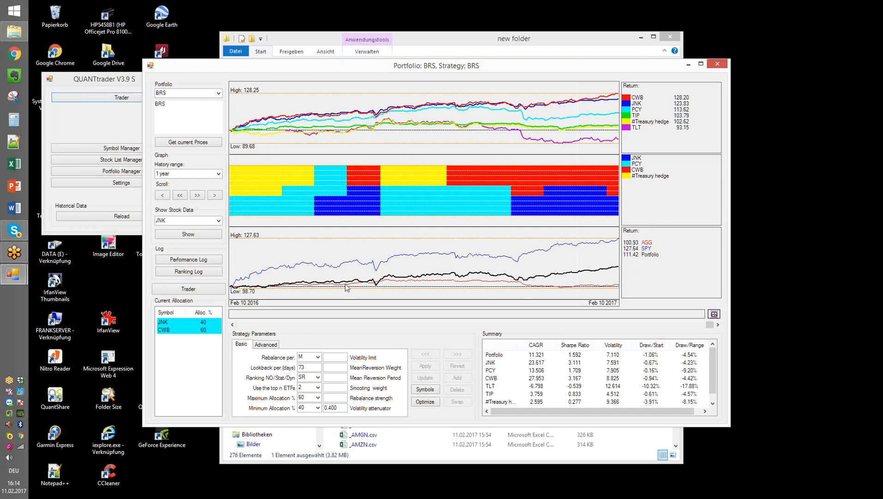
Set the history range to 10 years and examine the BRS portfolio curve against its benchmarks.
click(219, 175)
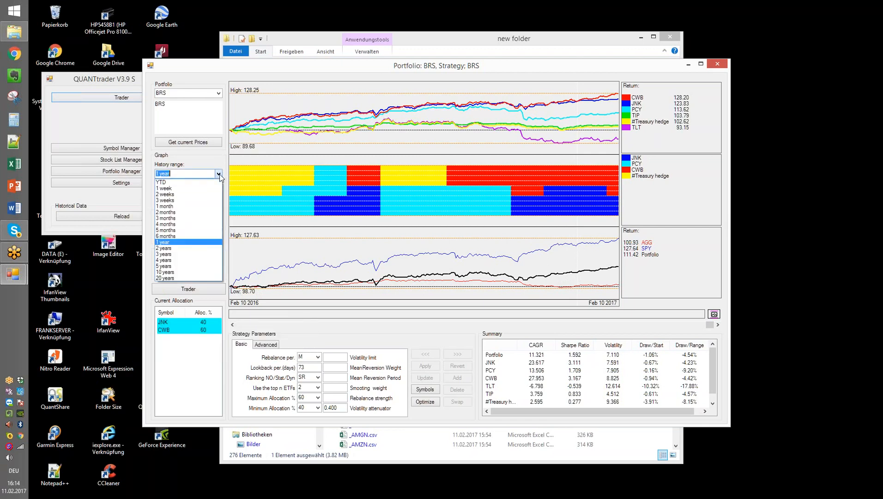
click(201, 272)
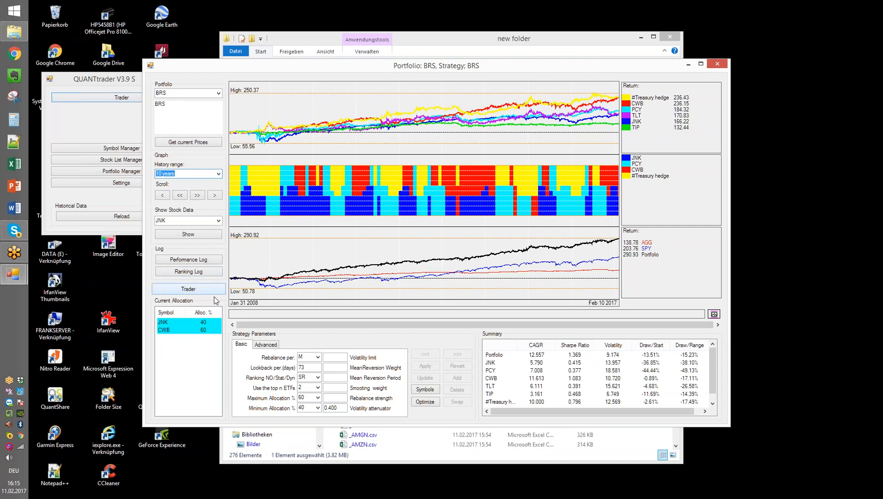
mouse_move(259, 296)
mouse_move(486, 256)
Review the symbols and allocation limits of the BRS strategy, and close the symbol list.
click(423, 390)
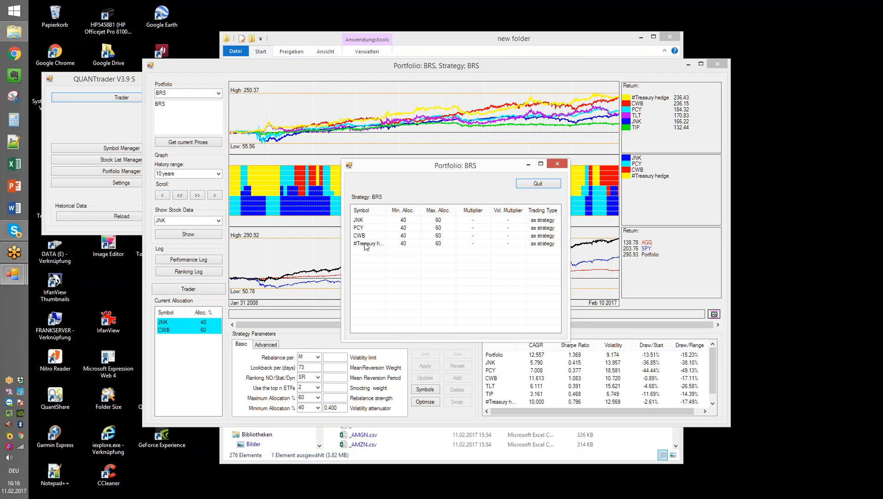
click(573, 164)
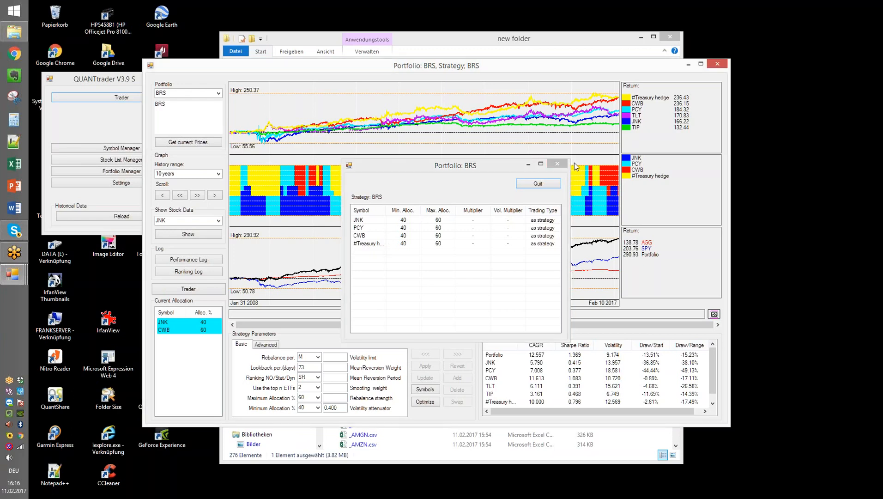
click(560, 165)
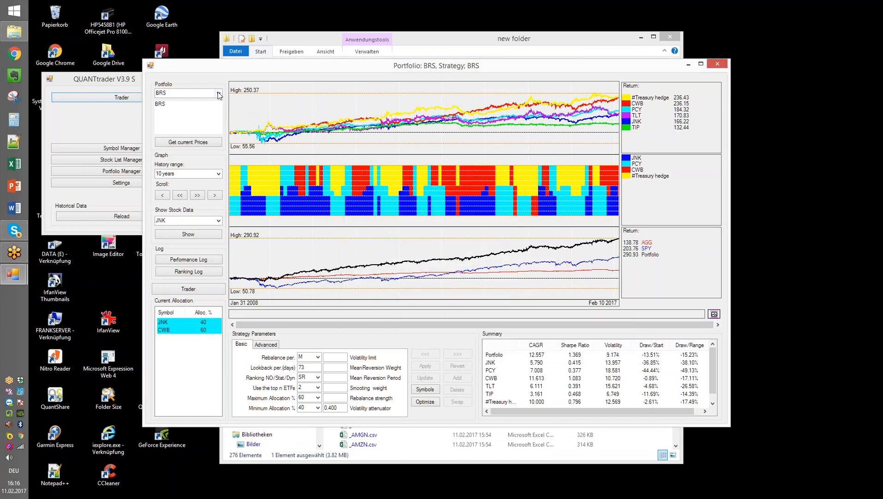
Load the Treasury hedge portfolio and set its history range to 6 months.
click(218, 93)
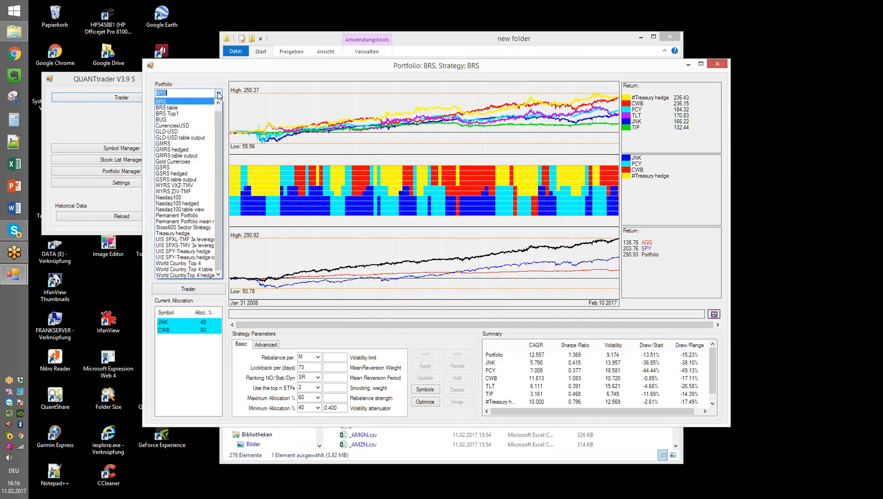
click(200, 234)
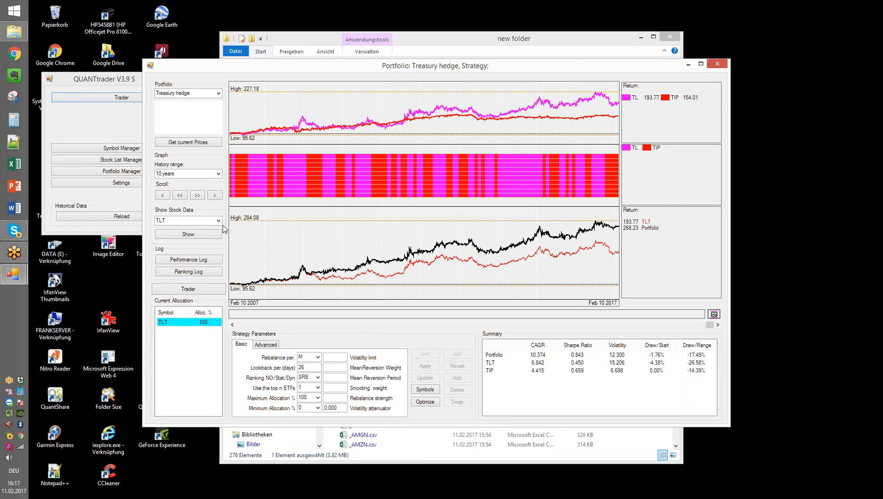
click(219, 174)
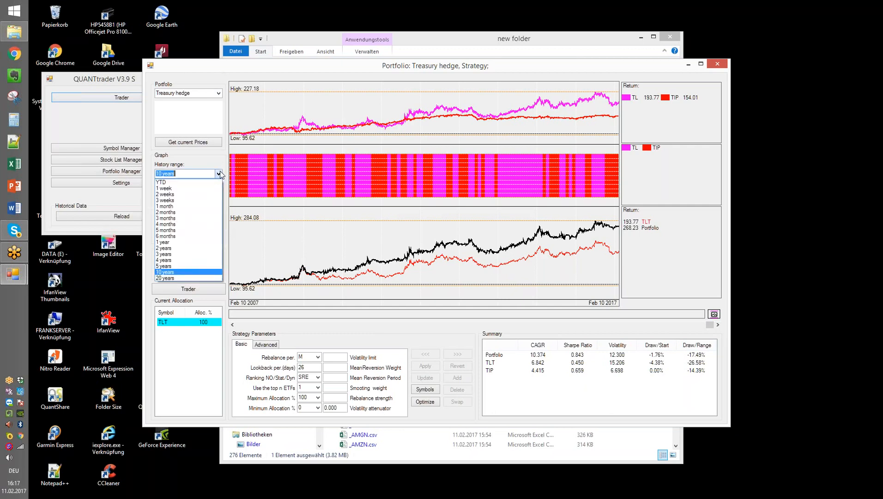
click(198, 236)
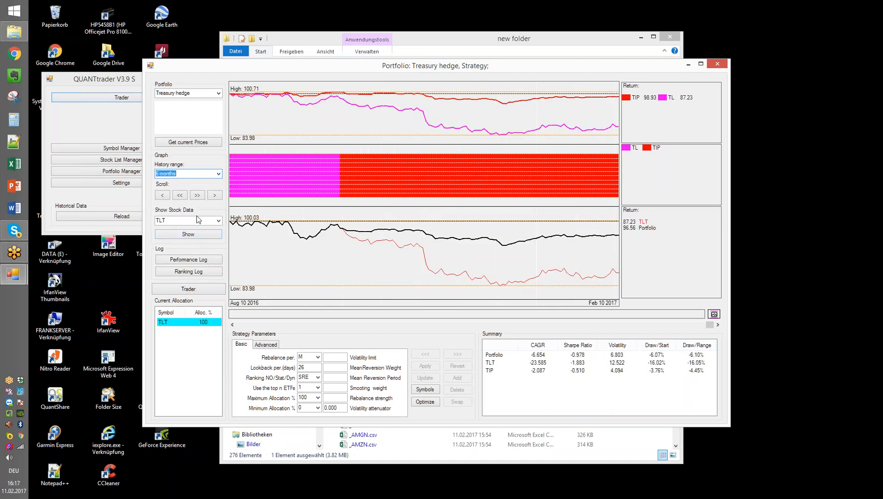
Set the history range of the Treasury hedge charts to 1 year and examine the early 2016 values on the portfolio curve.
click(220, 174)
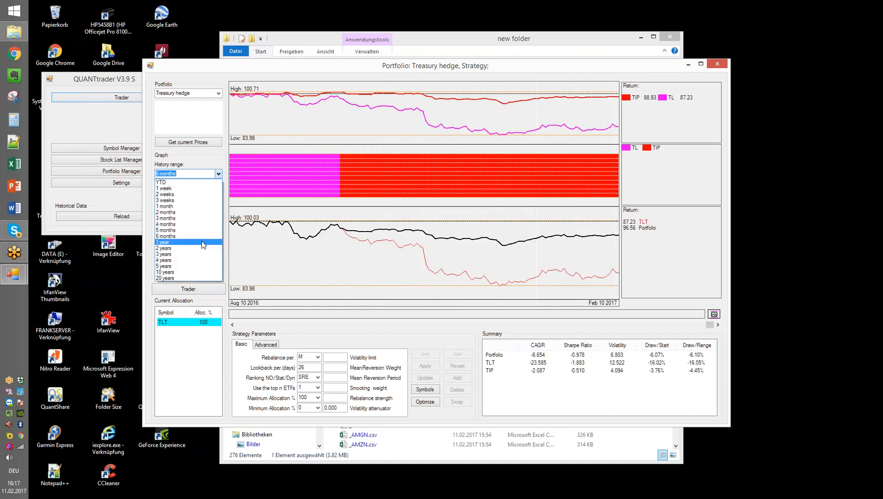
click(204, 243)
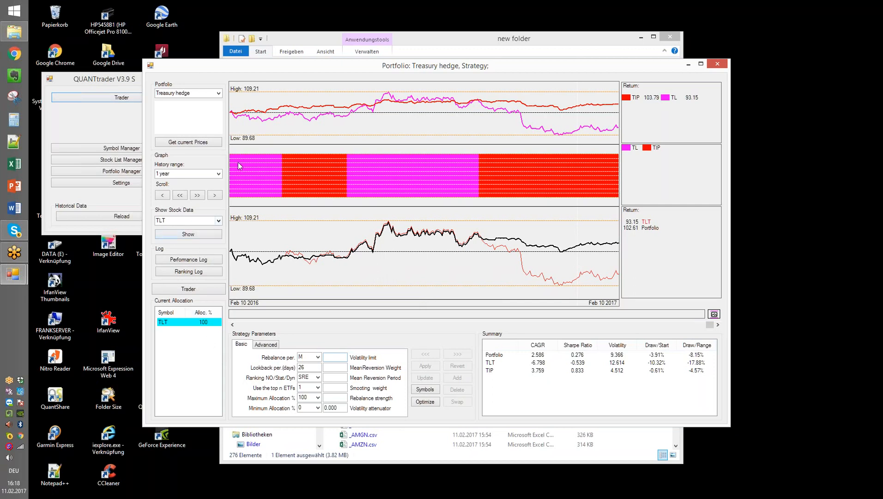
mouse_move(244, 243)
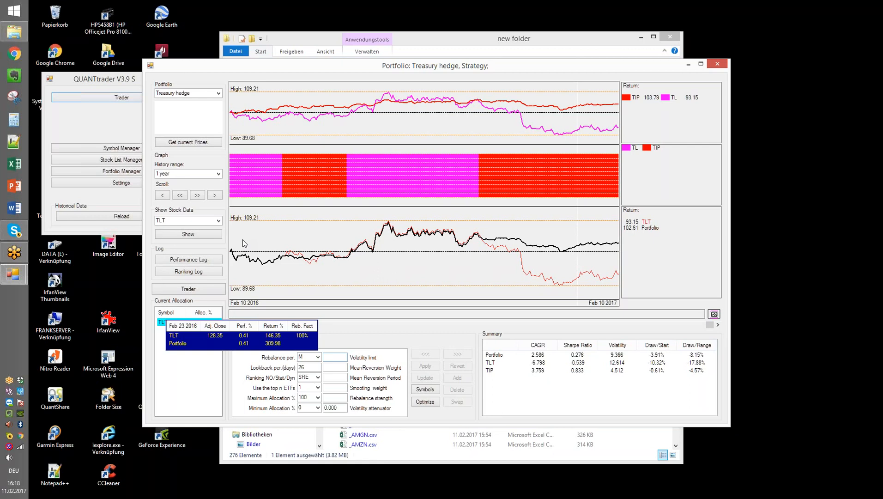
Load the BRS portfolio to view its allocation and return charts, and return to the Treasury hedge portfolio.
click(219, 93)
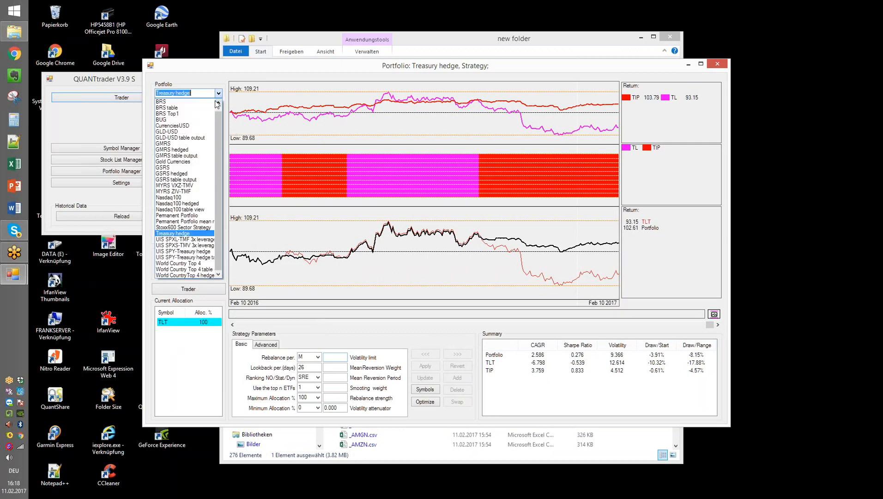
click(176, 102)
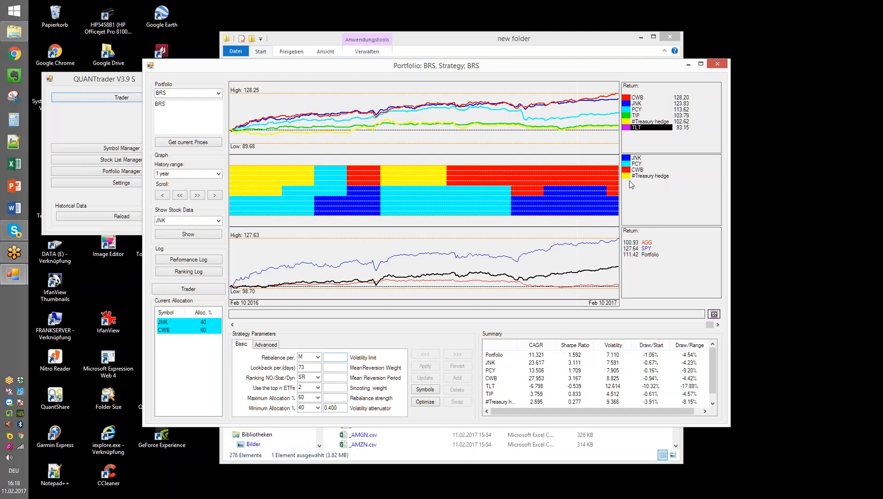
click(219, 93)
click(186, 237)
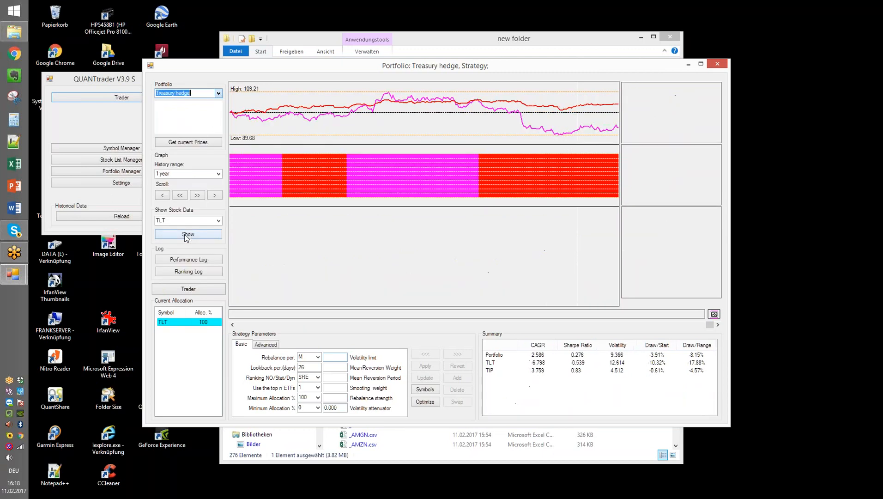
click(219, 259)
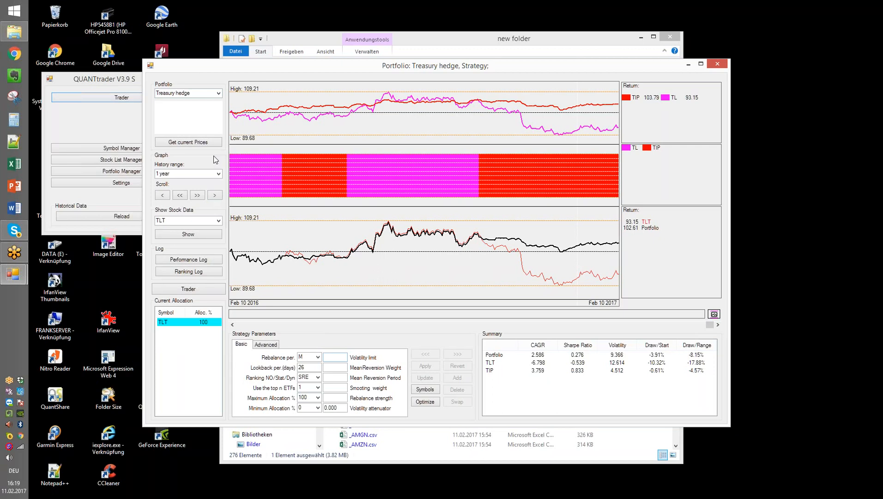
Load the BRS portfolio and switch to the BRS table portfolio to compare their allocation charts.
click(219, 93)
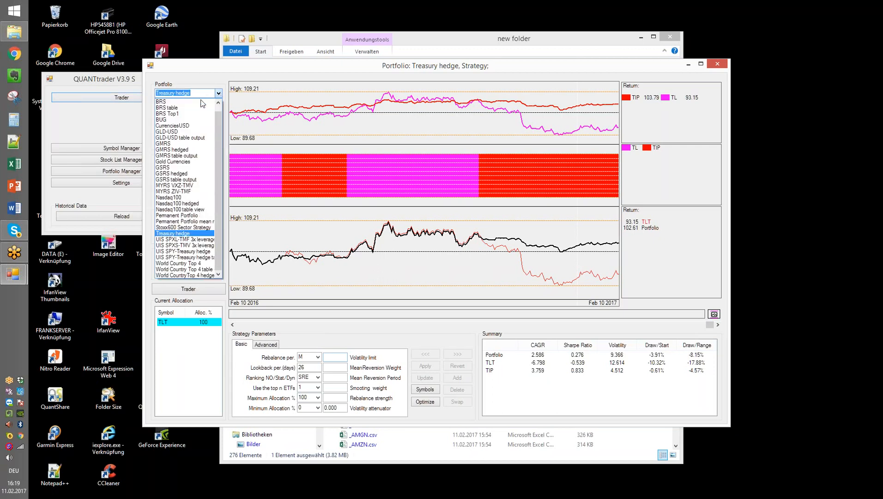
click(202, 102)
click(219, 93)
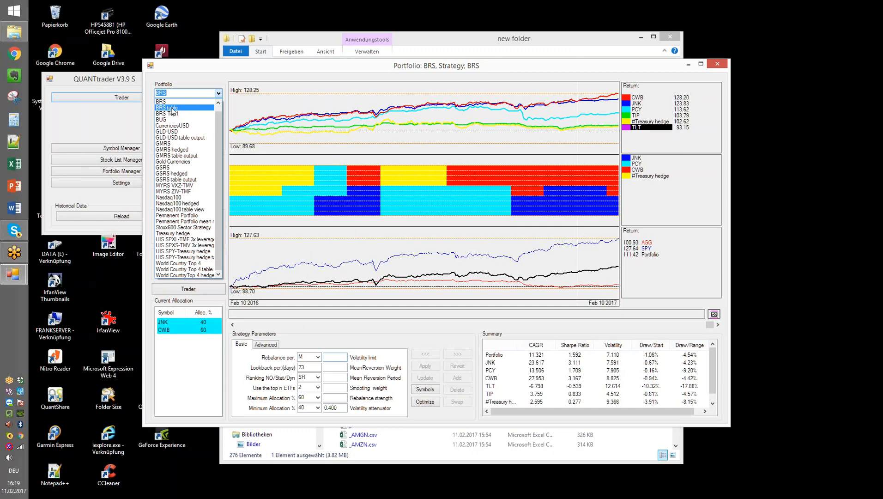
click(172, 109)
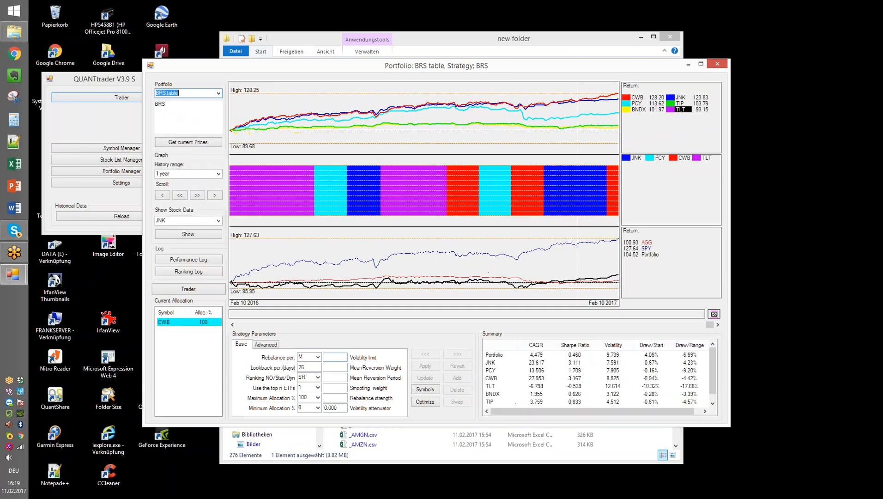
Load the BRS portfolio again and review its ranking log with the Symbol column widened, closing the log when done.
click(219, 93)
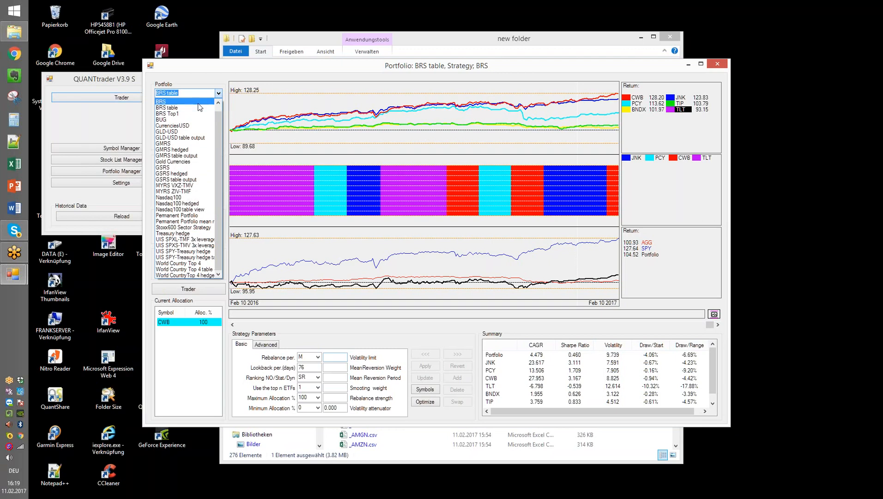
click(198, 101)
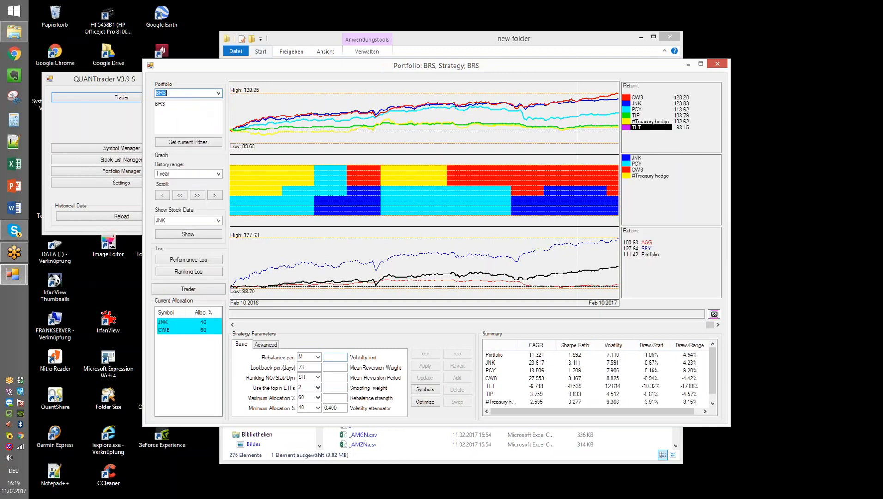
click(201, 274)
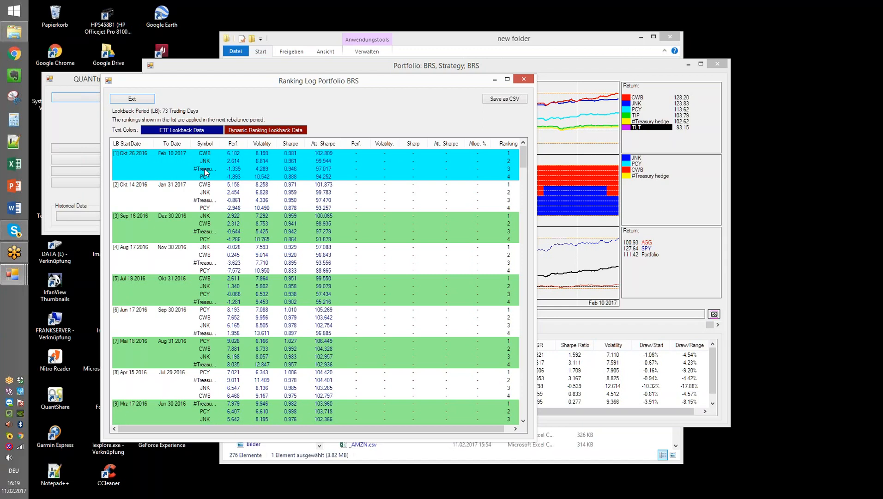
drag(216, 145, 224, 145)
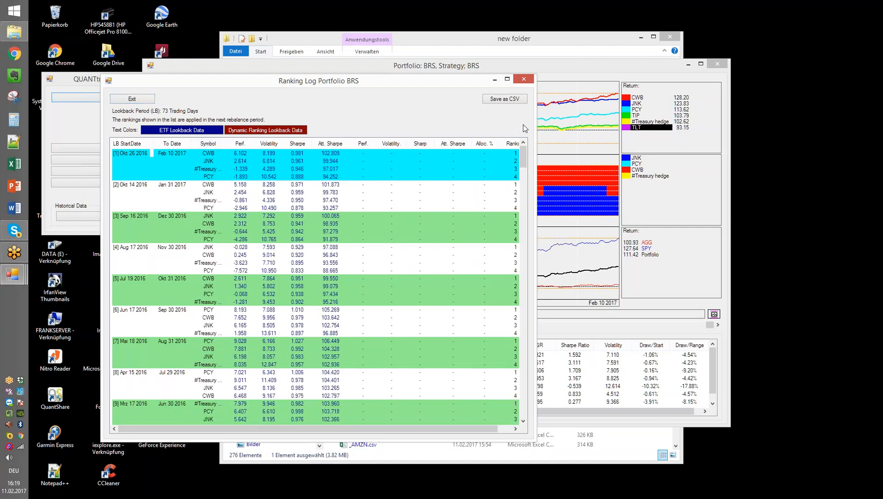
click(526, 82)
Load the BRS table portfolio and review the rankings in its ranking log, closing the log when done.
click(218, 93)
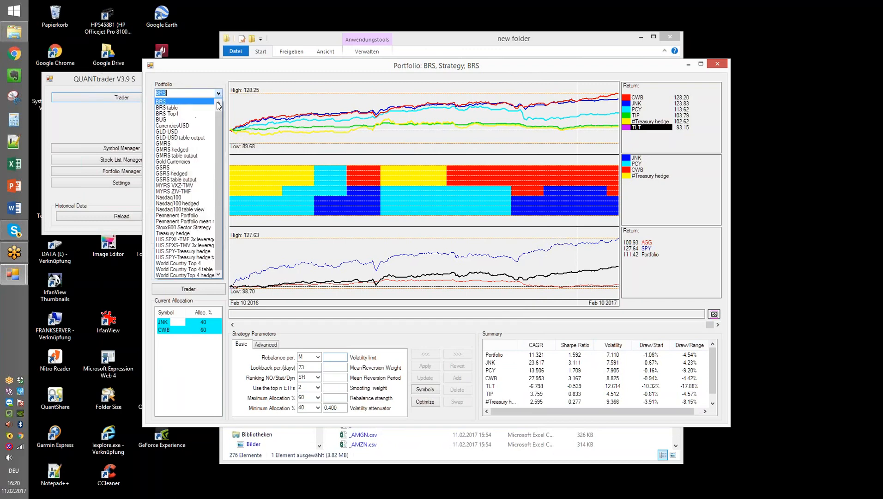
click(211, 108)
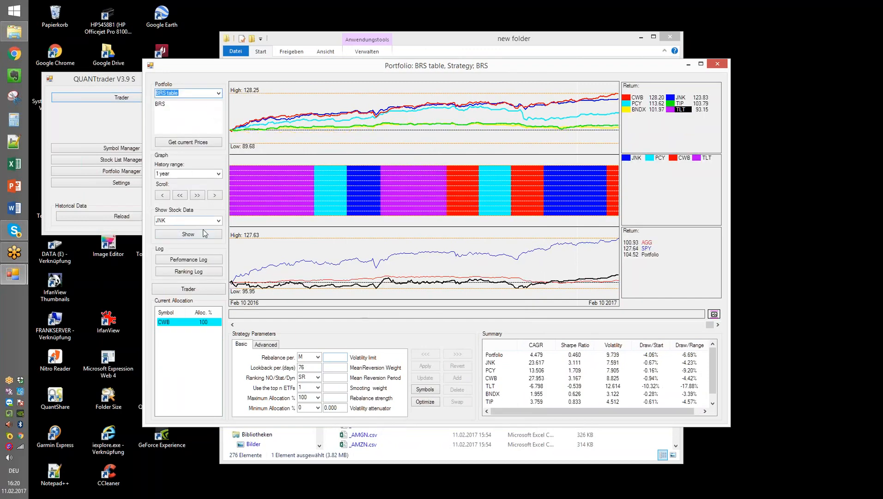
click(200, 276)
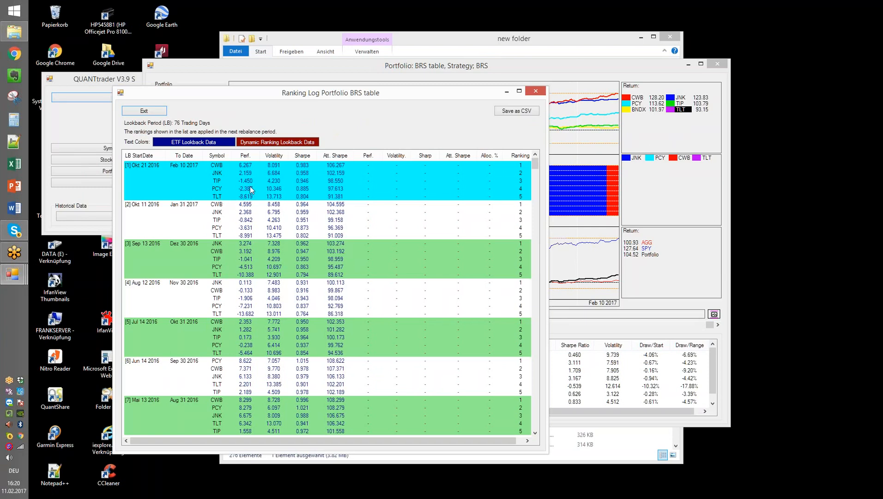
click(536, 92)
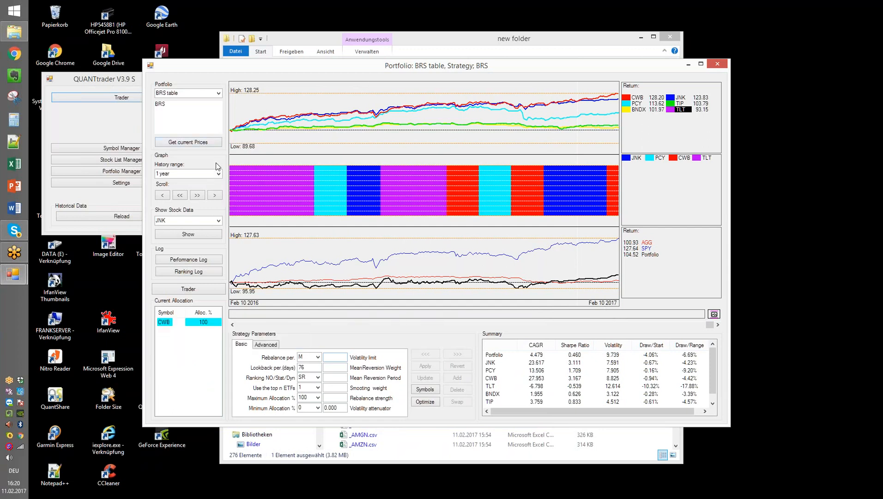
Load the BRS Top1 portfolio and examine its allocation and return charts.
click(219, 93)
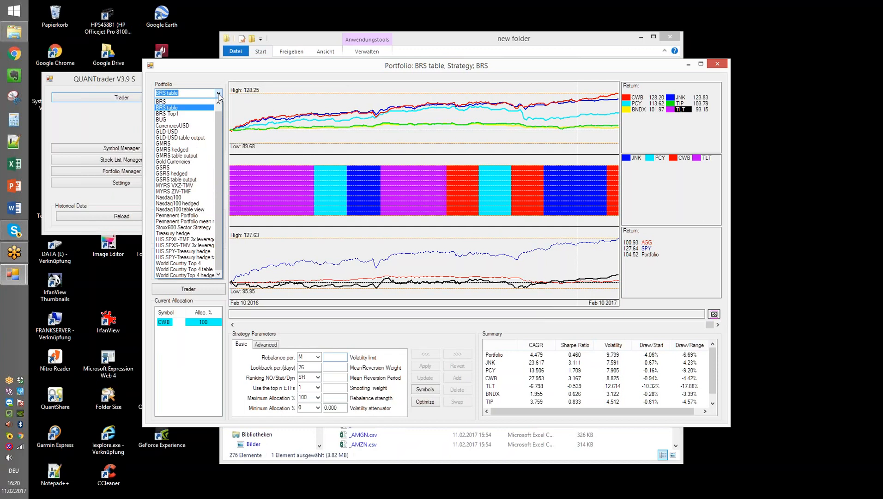
click(219, 94)
click(219, 93)
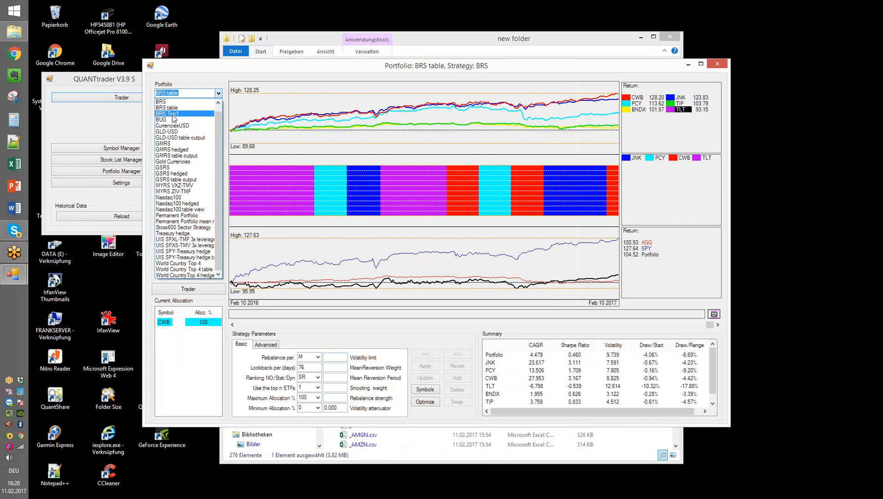
click(173, 114)
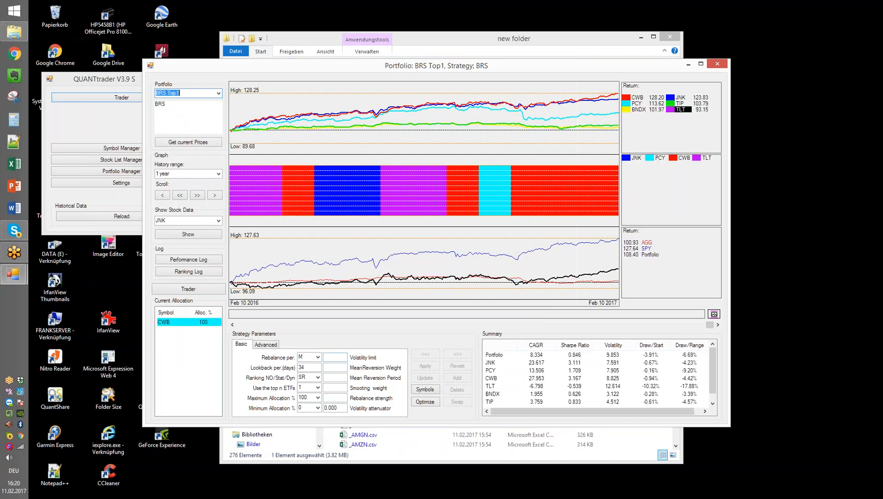
Load the Nasdaq100 portfolio, set its history range to 10 years and examine the portfolio curve against QQQ and SPY.
click(219, 94)
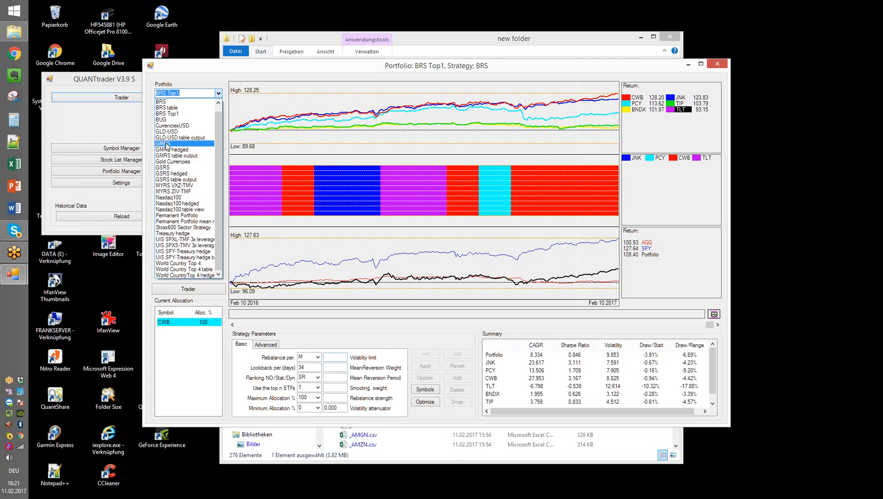
click(172, 197)
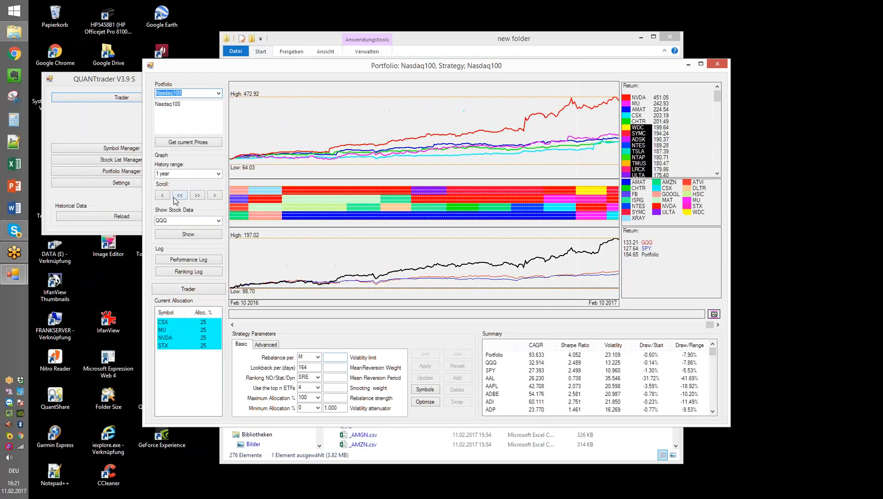
click(219, 175)
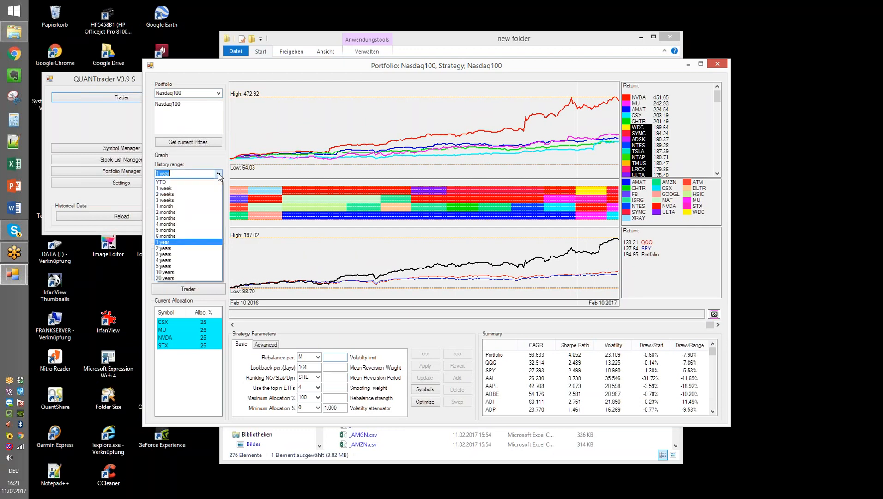
click(202, 274)
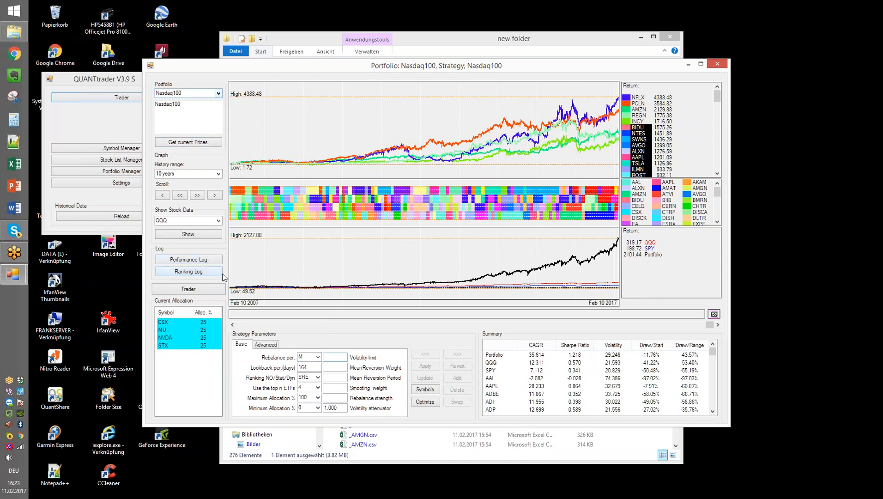
mouse_move(231, 290)
mouse_move(571, 259)
mouse_move(317, 301)
mouse_move(619, 242)
Set the Nasdaq100 history range to YTD and examine the portfolio's return since the start of the year.
click(220, 174)
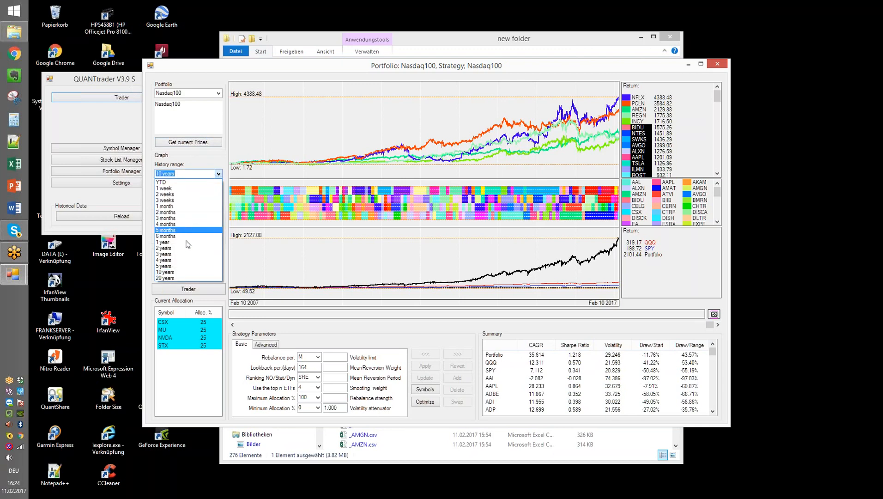
click(179, 182)
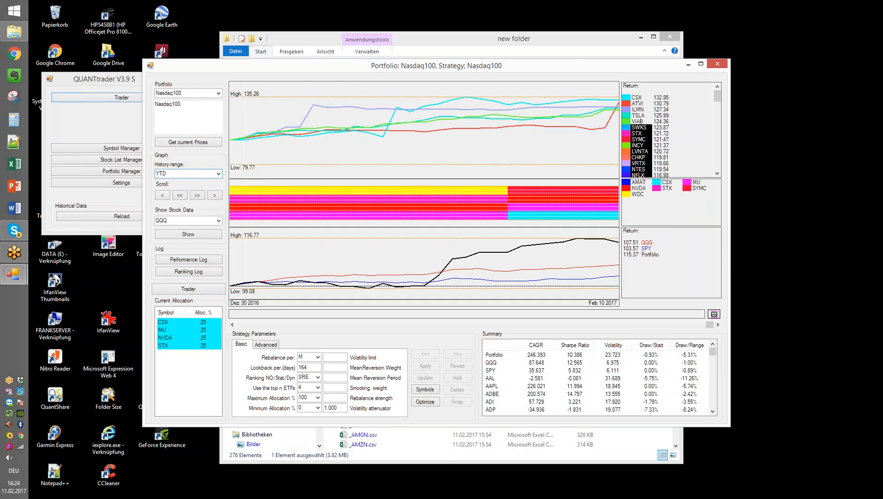
mouse_move(368, 288)
Set the Nasdaq100 history range to 1 year and inspect points along the portfolio curve.
click(219, 173)
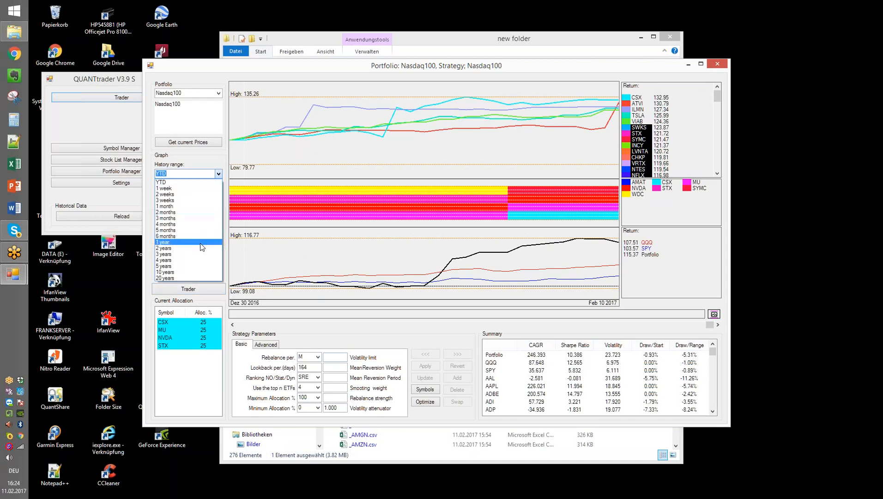
click(202, 245)
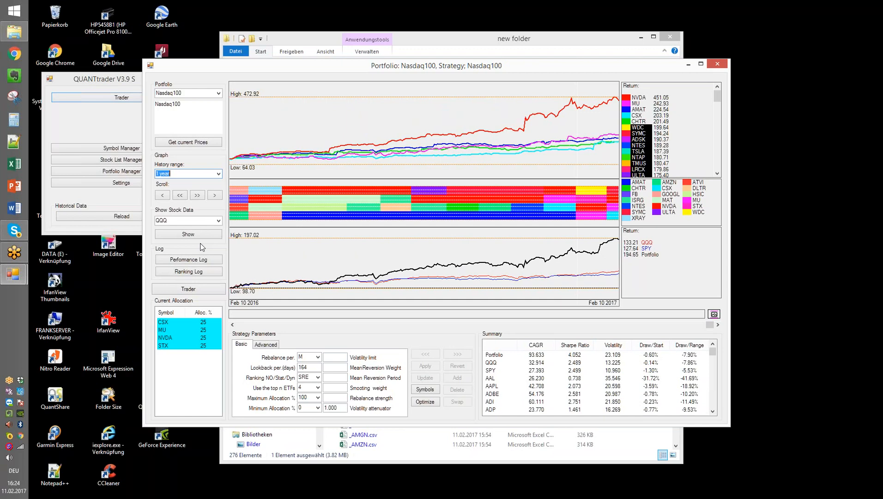
click(572, 250)
click(506, 289)
View the Nasdaq100 charts over a history range of 10 years, followed by 2 years.
click(219, 175)
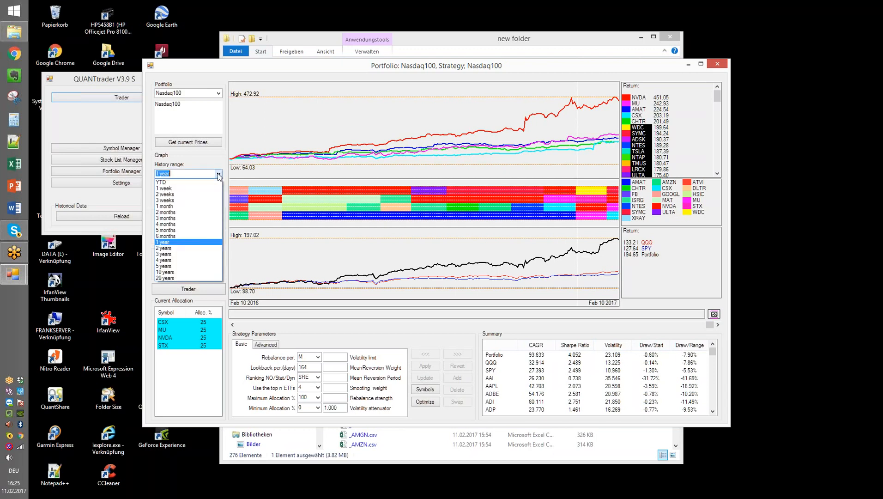
click(200, 273)
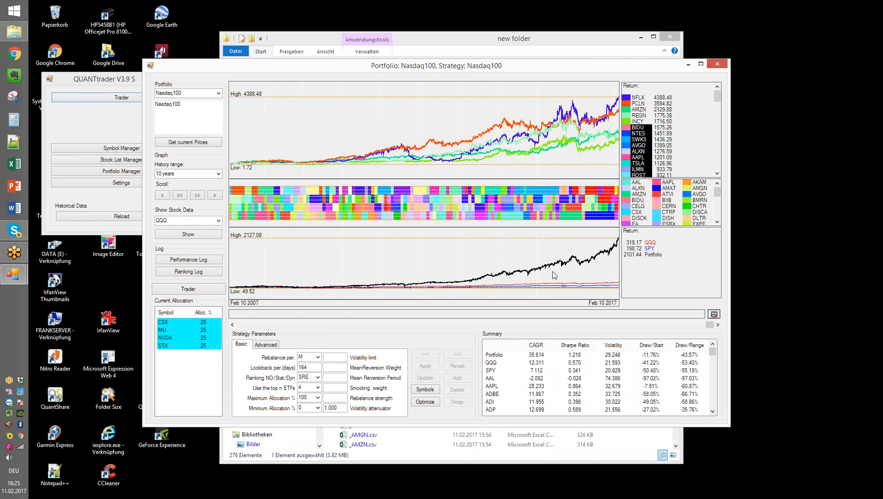
click(218, 174)
click(198, 248)
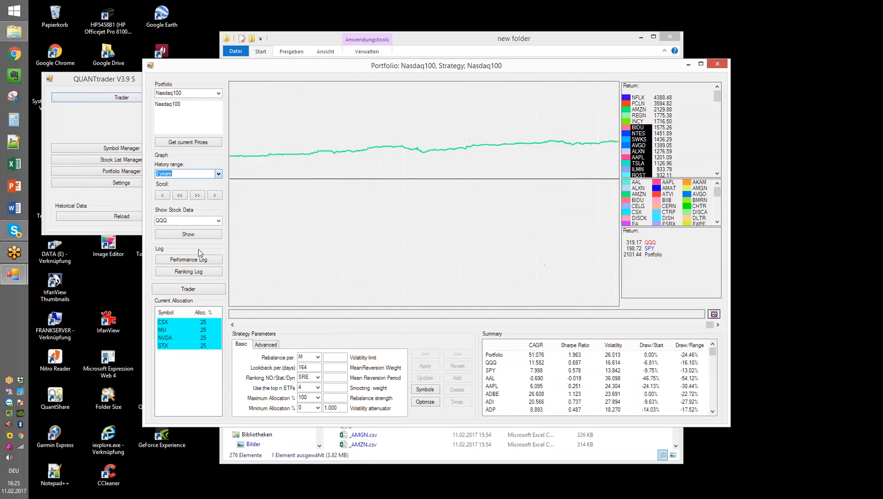
Set the Nasdaq100 history range to 5 years and examine the portfolio curve.
click(218, 174)
click(198, 266)
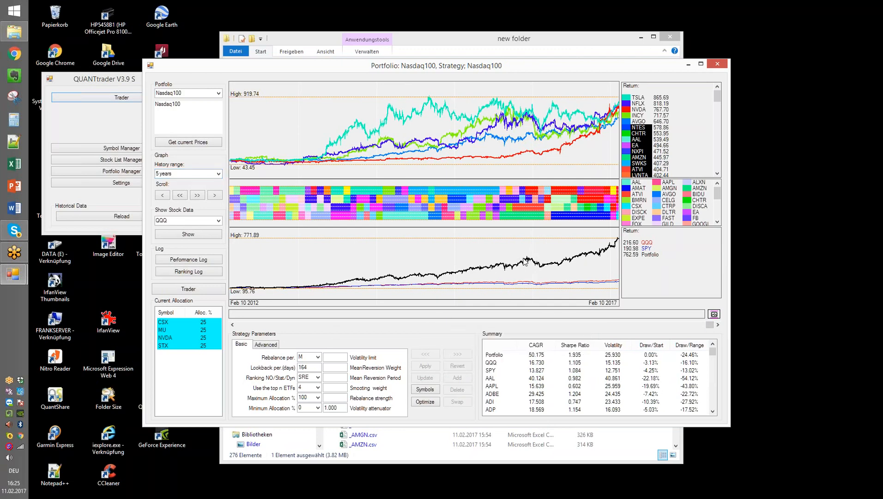
mouse_move(525, 262)
Load the MYRS ZIV-TMF portfolio and view its charts over a history range of 10 years.
drag(215, 70, 219, 72)
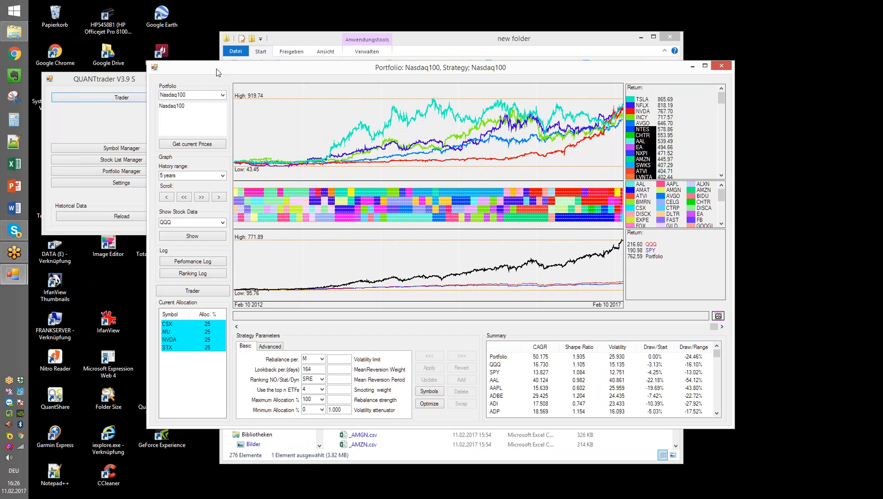
click(223, 95)
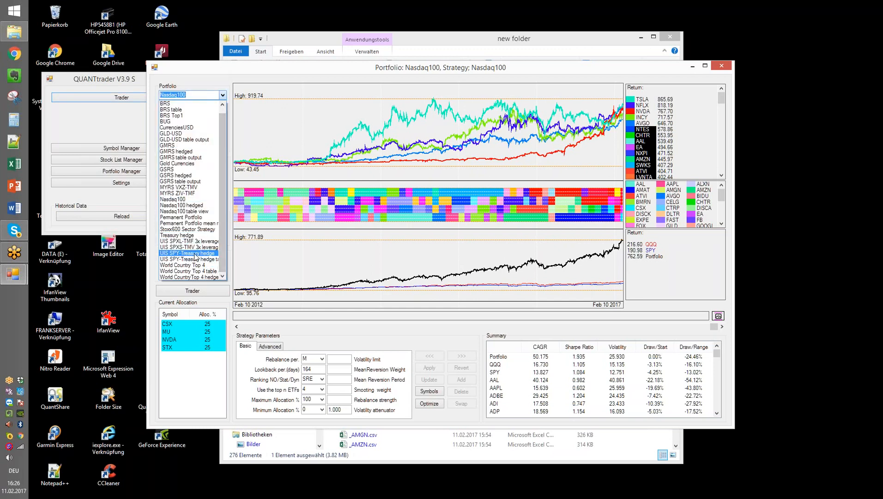
click(184, 198)
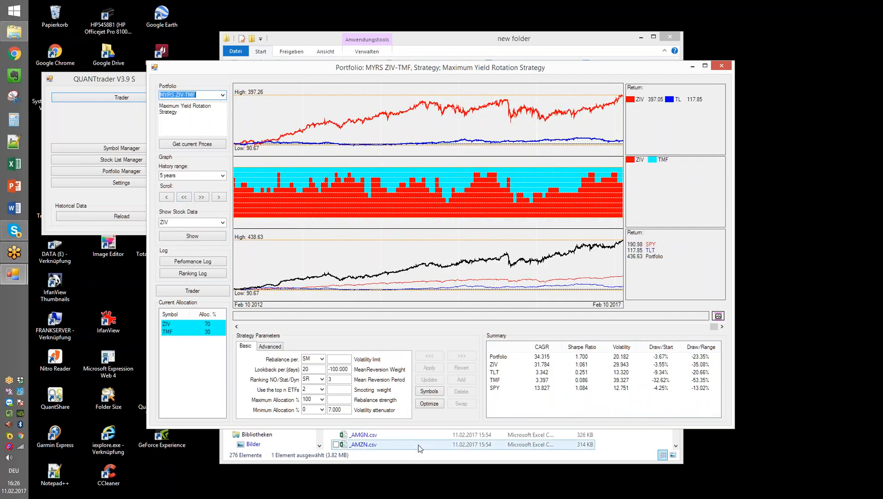
click(223, 177)
click(189, 274)
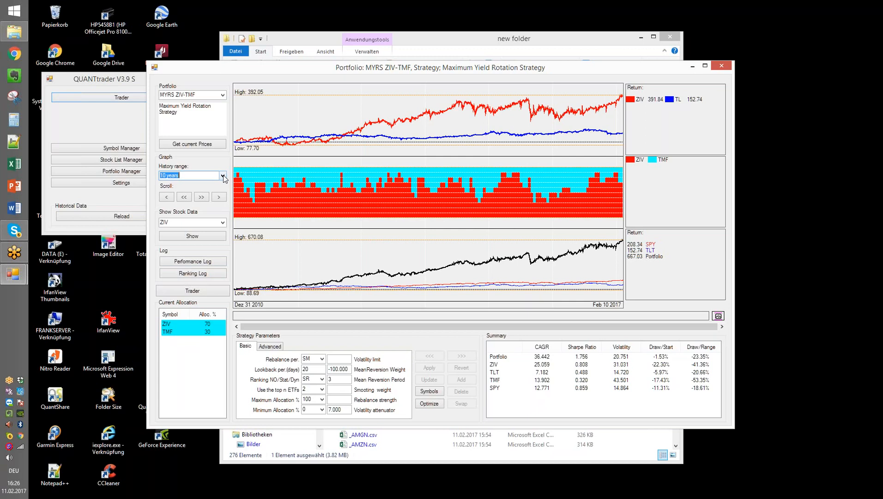
Return to the Nasdaq100 portfolio and examine its performance curve over the 10-year history range.
click(223, 95)
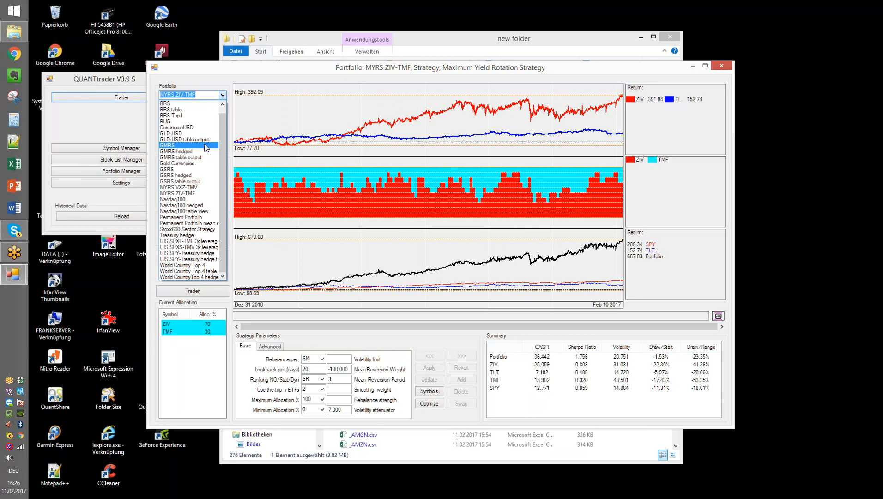
click(181, 203)
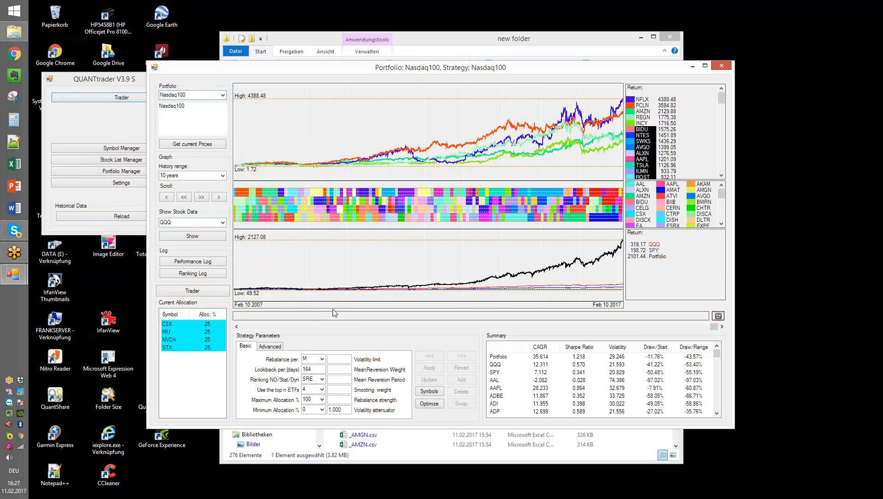
mouse_move(599, 260)
click(306, 299)
Load the Nasdaq100 hedged portfolio and inspect points along its allocation chart between #Nasdaq100 and TMF.
click(223, 95)
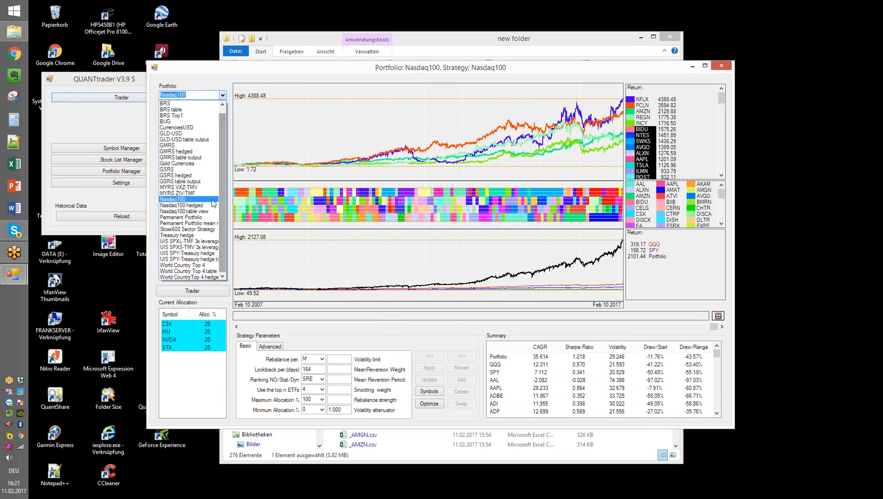
click(186, 208)
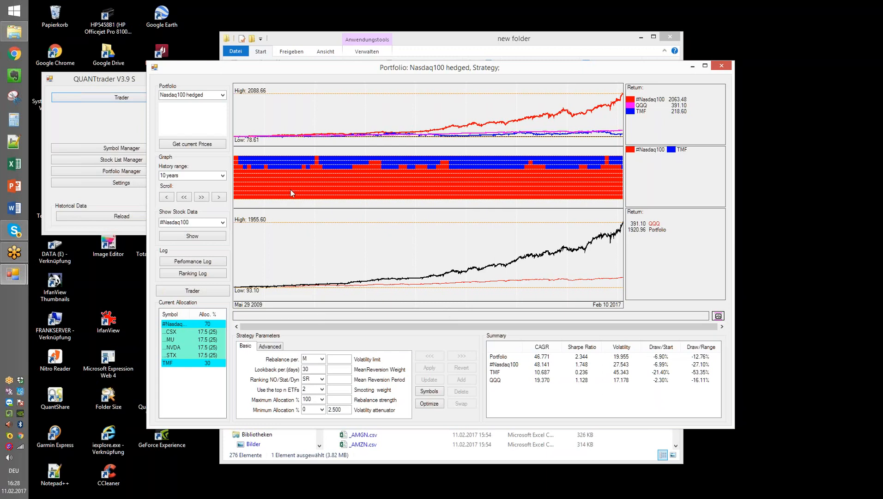
mouse_move(291, 193)
mouse_move(256, 187)
mouse_move(566, 169)
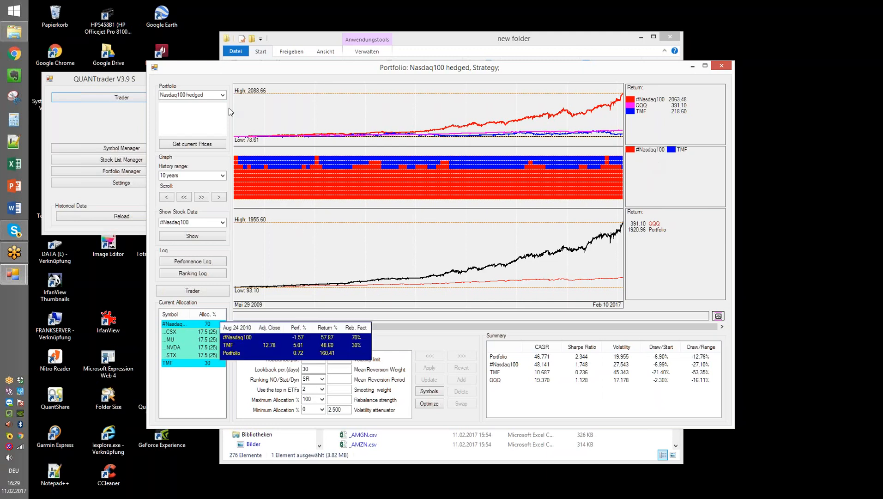
Switch back to the unhedged Nasdaq100 portfolio and check its lookback period parameter.
click(222, 95)
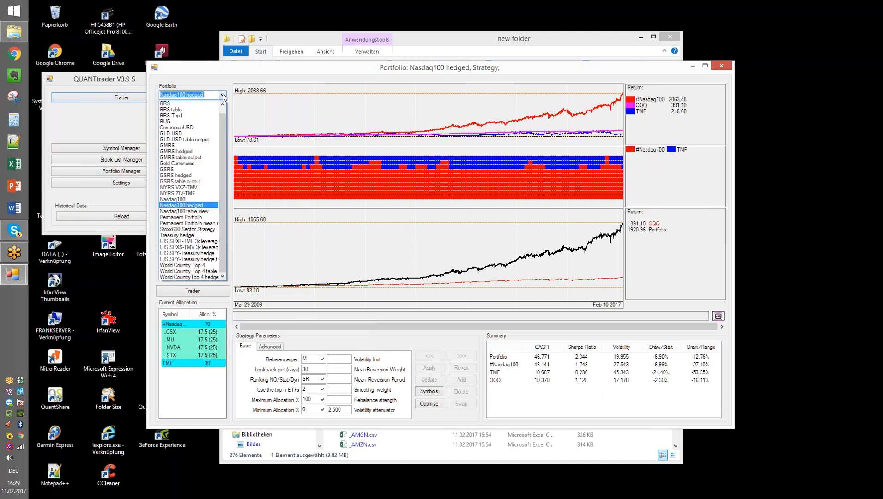
click(194, 199)
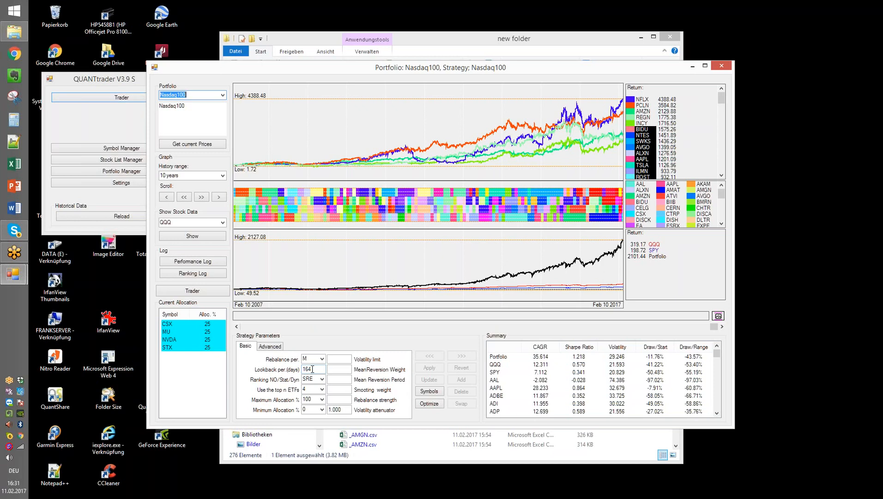
click(312, 369)
Reopen the Nasdaq100 hedged portfolio and examine the TMF share in its allocation history.
click(223, 95)
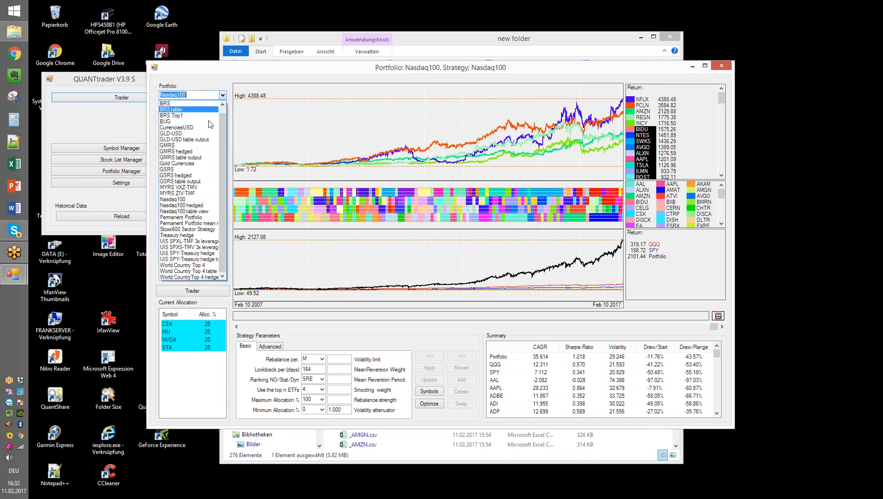
click(194, 206)
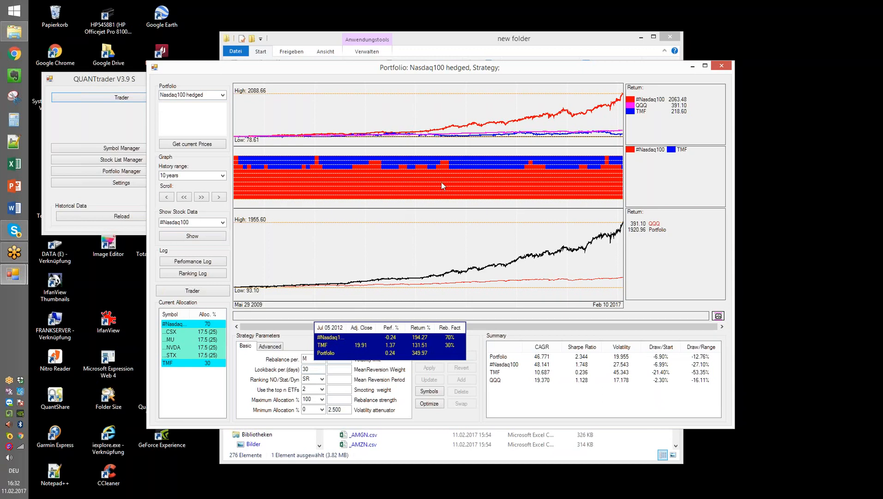
mouse_move(455, 162)
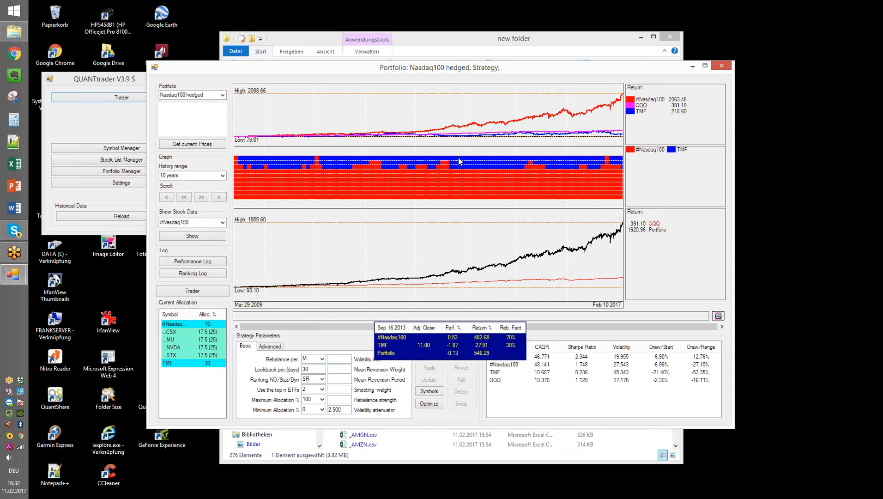
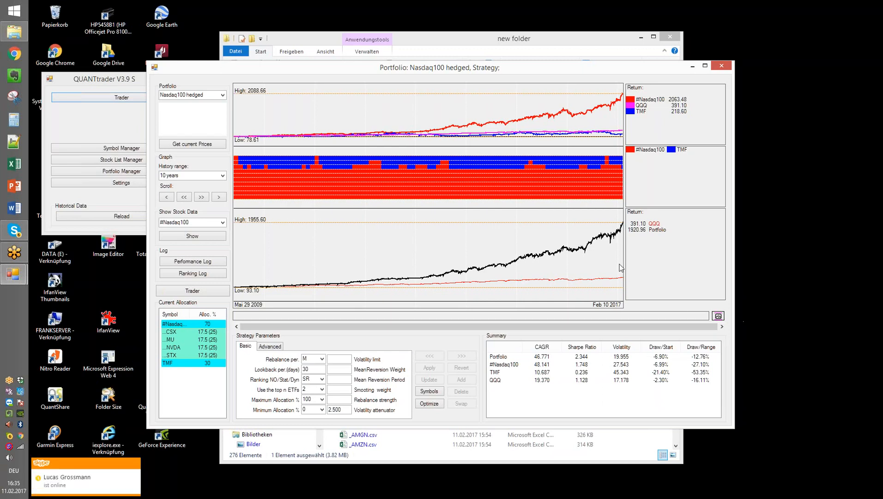
Load the Nasdaq100 table view portfolio, review its Ranking Log of stocks and close the log.
click(222, 95)
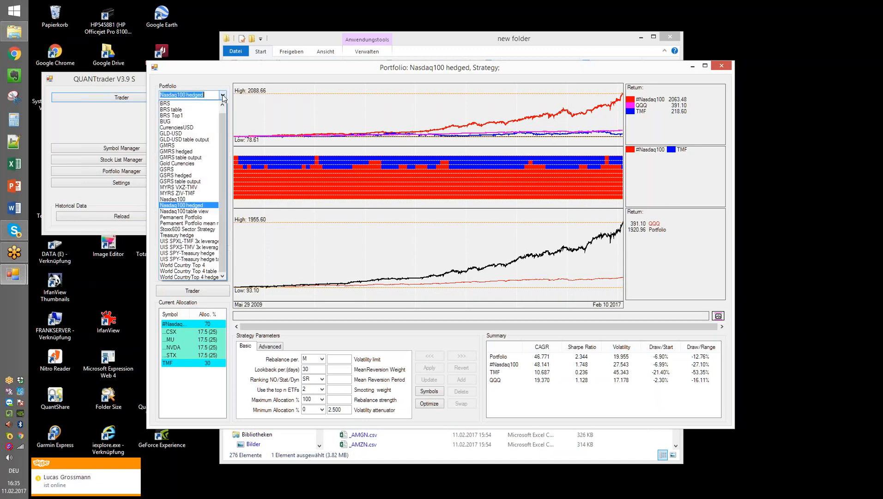
click(204, 209)
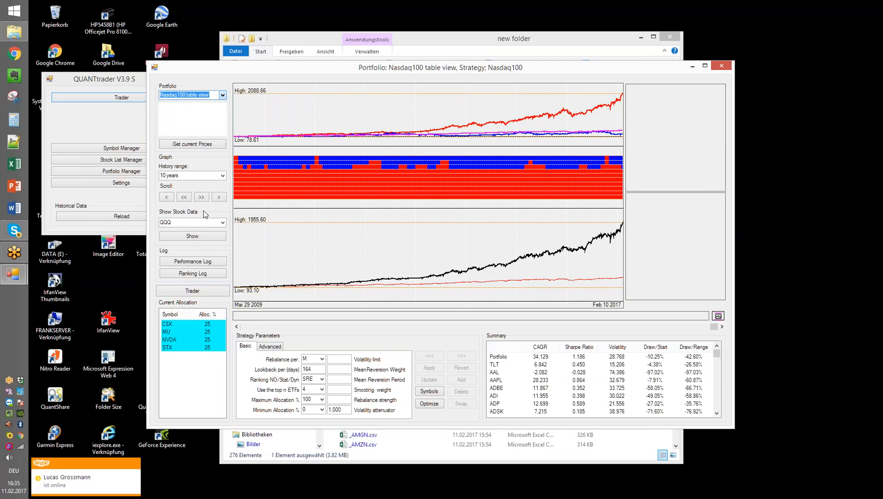
click(216, 275)
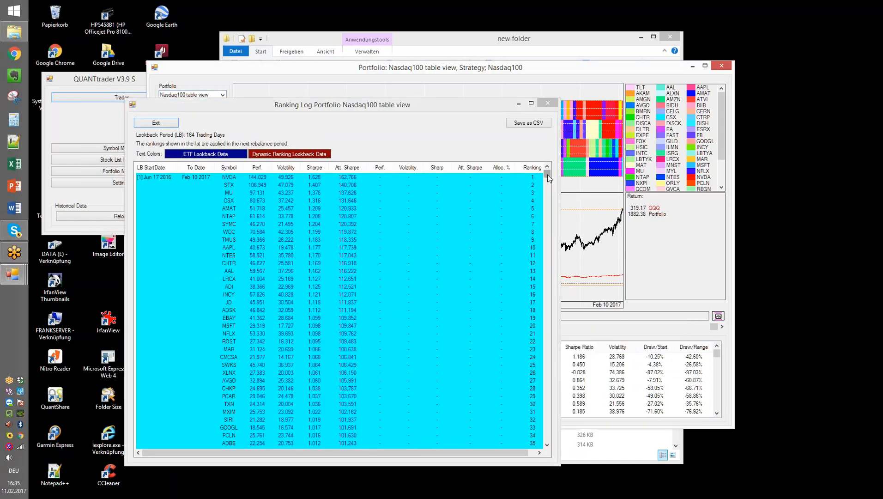
mouse_move(548, 176)
mouse_down()
mouse_move(548, 188)
mouse_move(547, 173)
mouse_up()
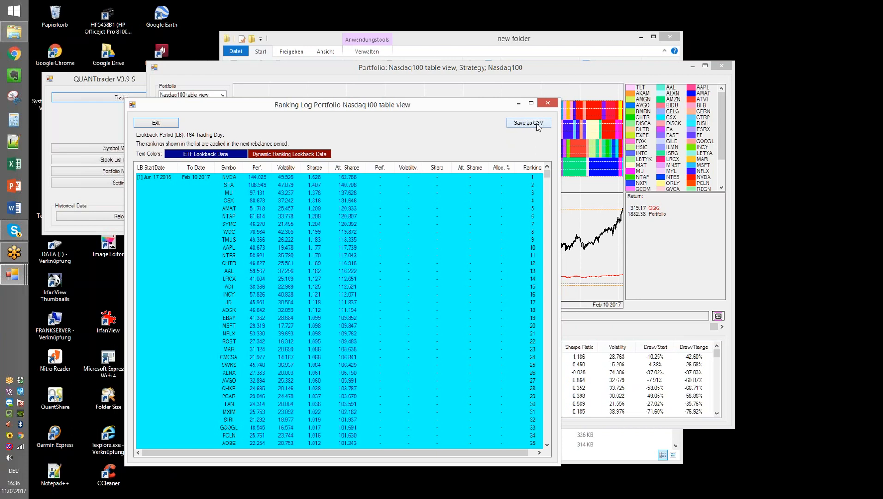
drag(464, 110, 475, 82)
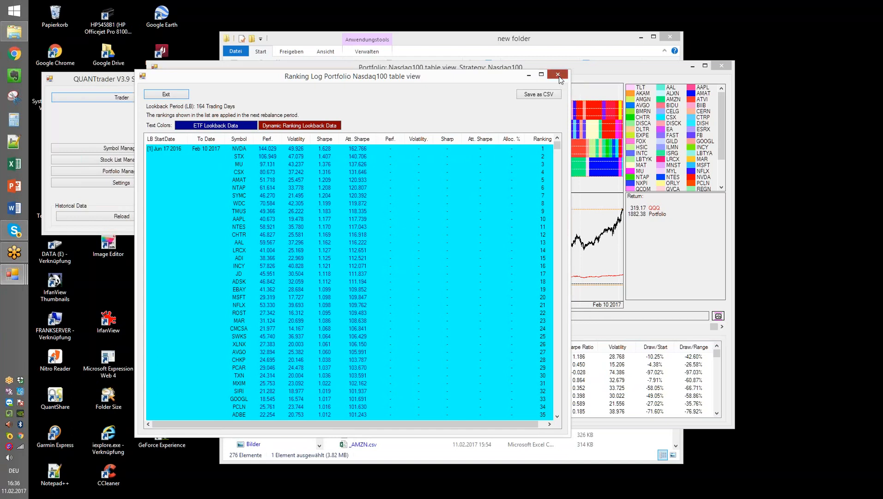
click(558, 76)
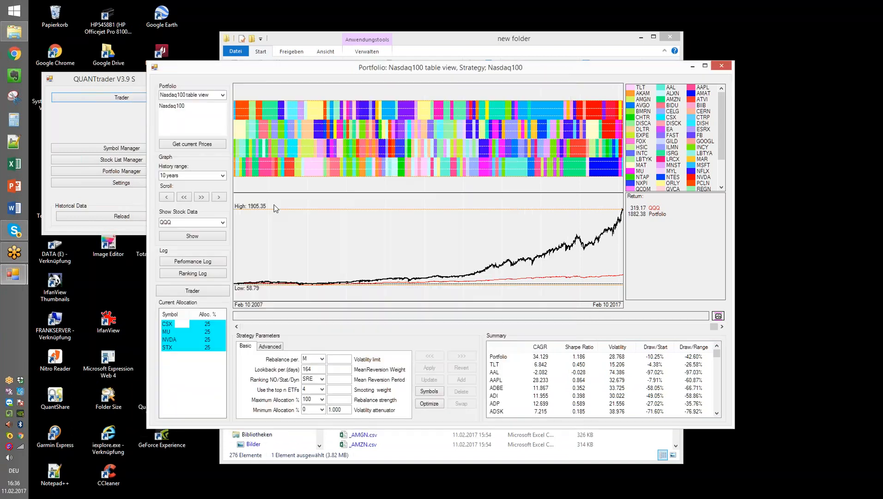
Review and close the Performance Log of the Nasdaq100 table view, and reload the Nasdaq100 hedged portfolio.
click(206, 263)
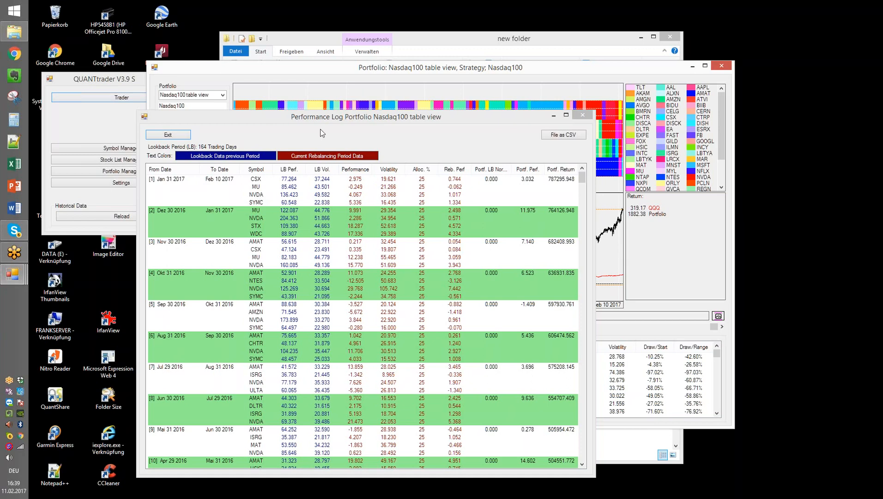
click(580, 118)
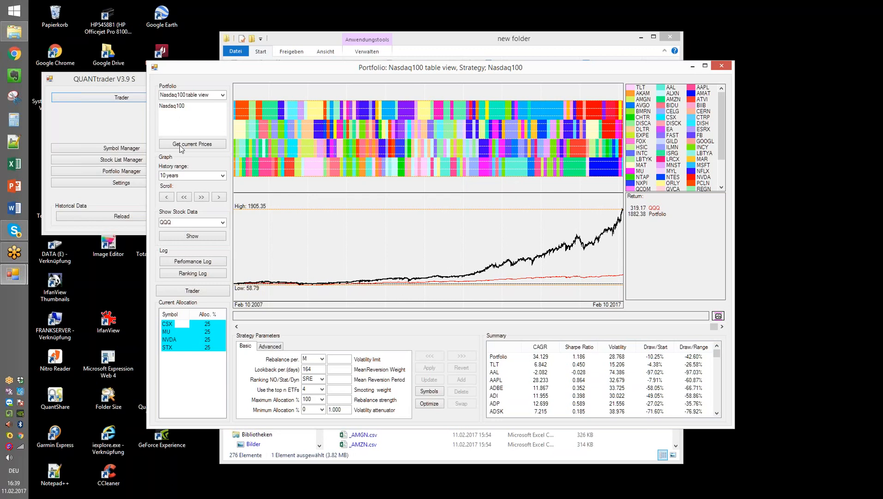
click(223, 95)
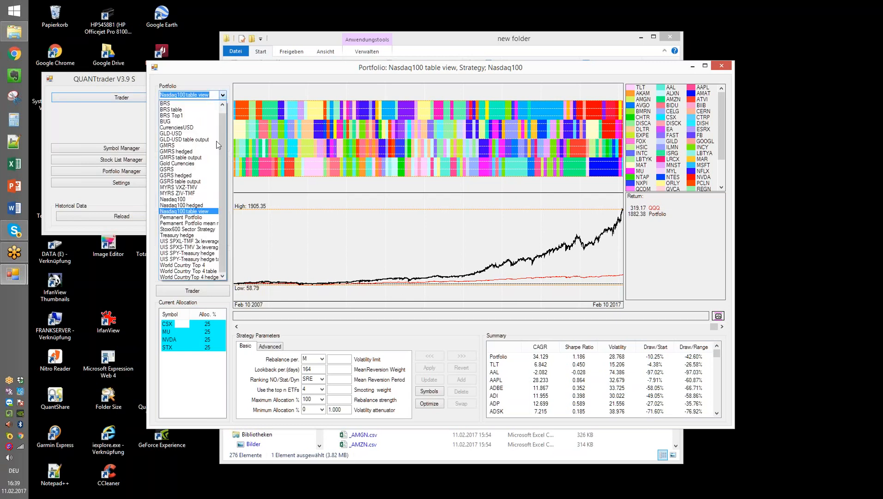
click(209, 205)
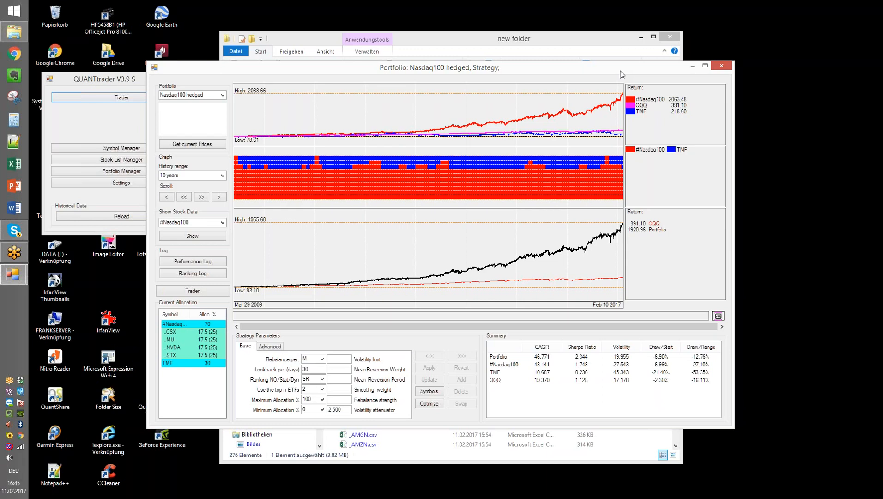
Load the 0 LI Strategy of strategies portfolio and show the SPY, #BRS and #GLD-USD curves in its return chart.
click(222, 96)
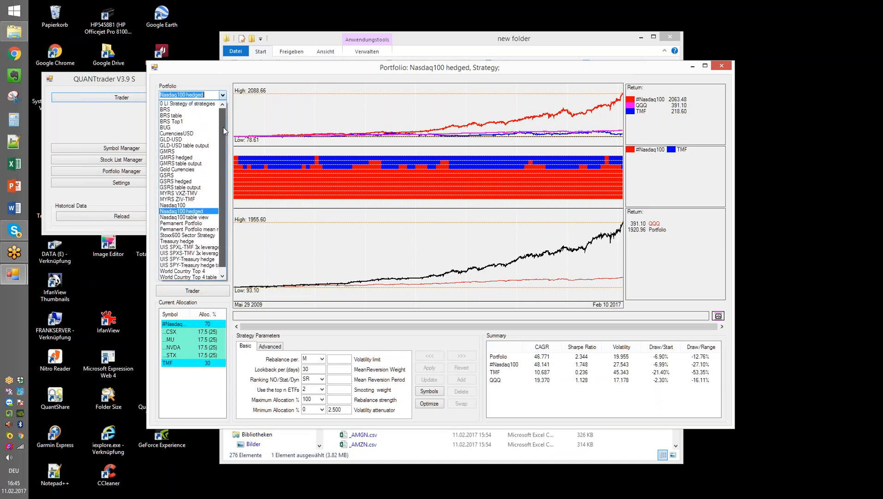
click(180, 104)
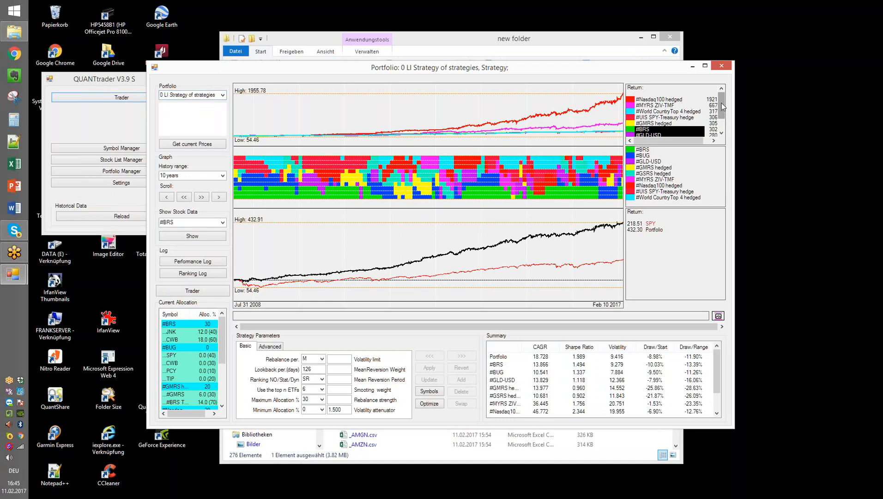
mouse_move(722, 104)
mouse_down()
mouse_move(722, 117)
mouse_move(723, 102)
mouse_up()
drag(721, 111, 723, 128)
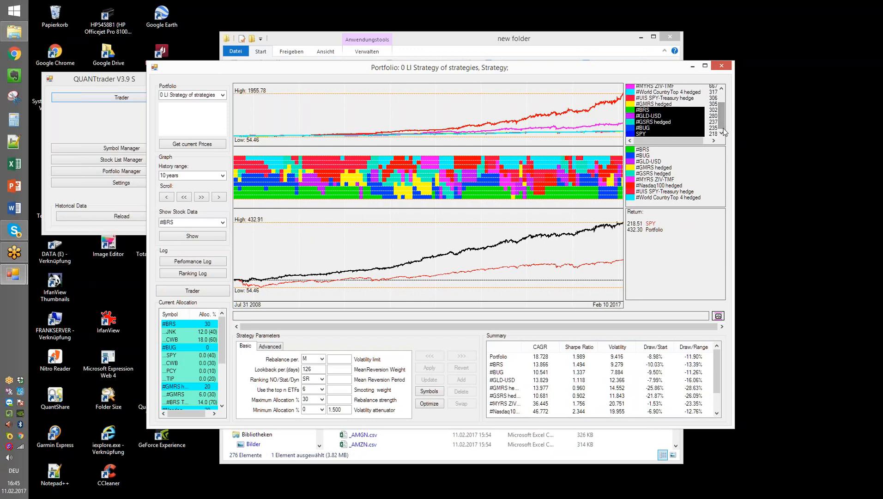
click(641, 135)
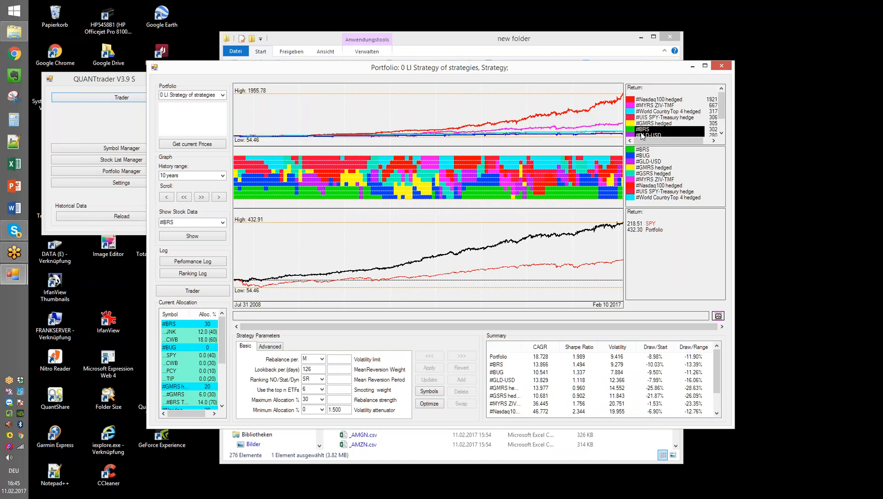
click(646, 129)
drag(721, 112, 722, 124)
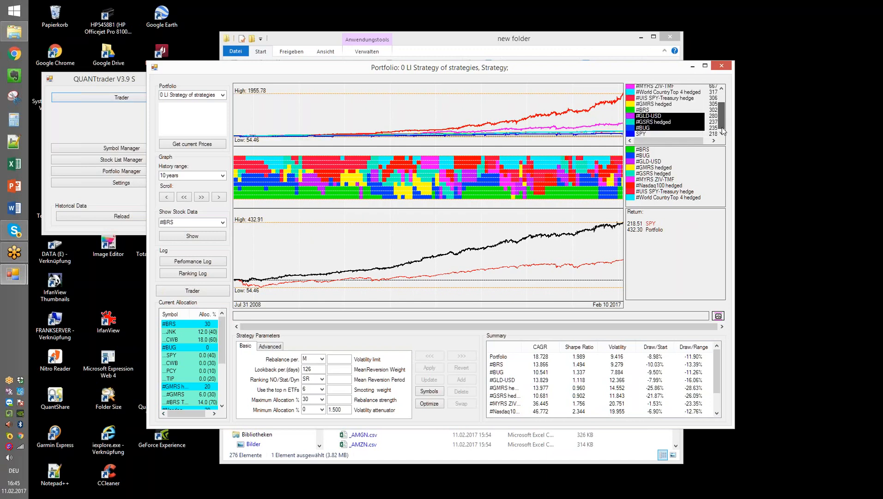
click(642, 119)
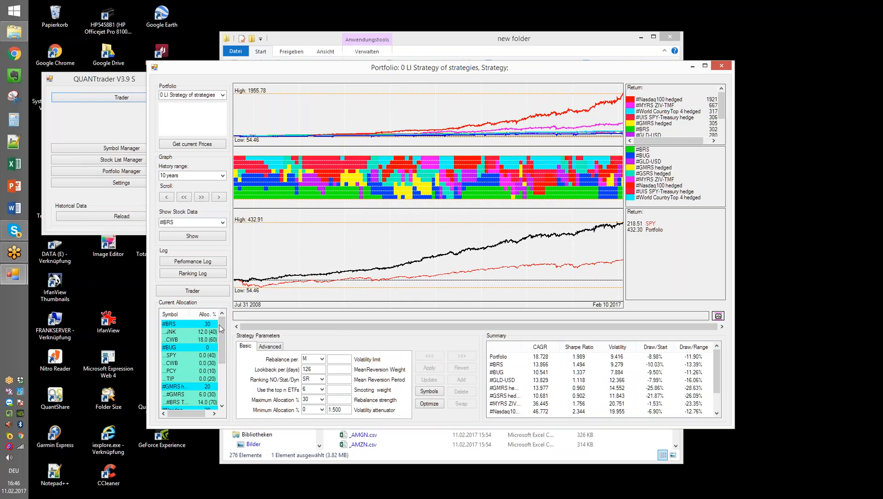
Review the full current allocation of the strategy of strategies, and load the MYRS ZIV-TMF portfolio.
drag(220, 326, 221, 353)
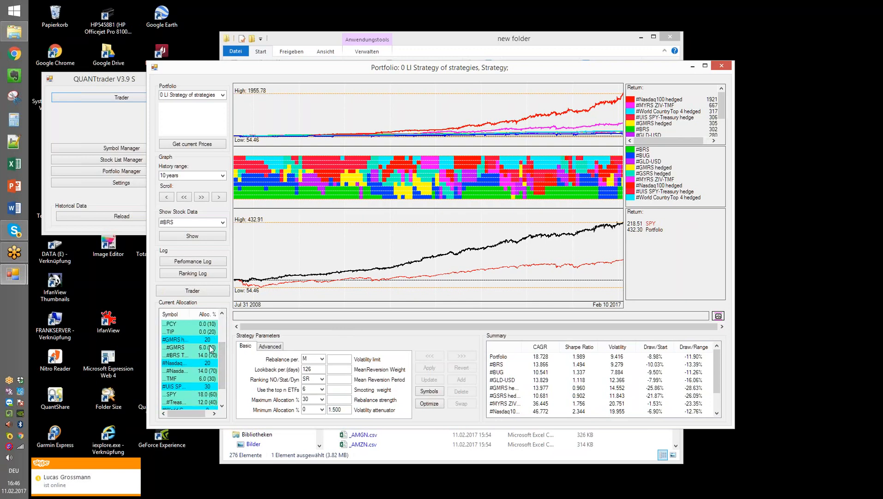
drag(221, 351, 223, 364)
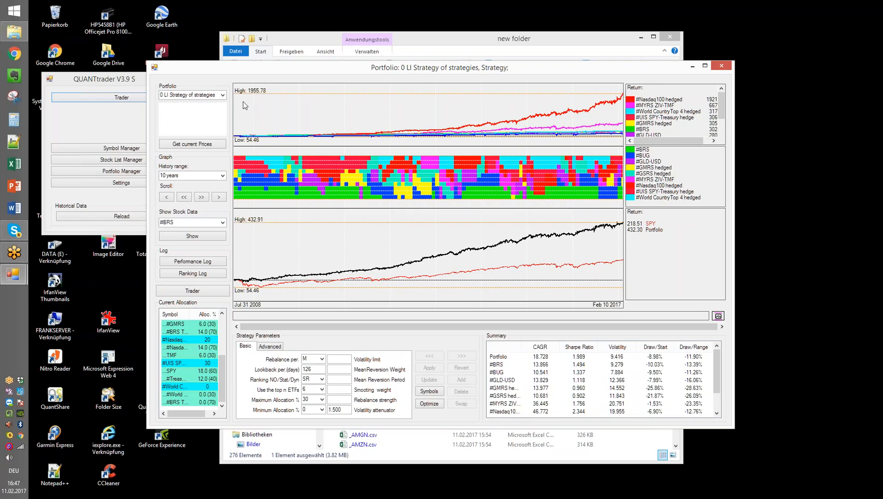
click(223, 95)
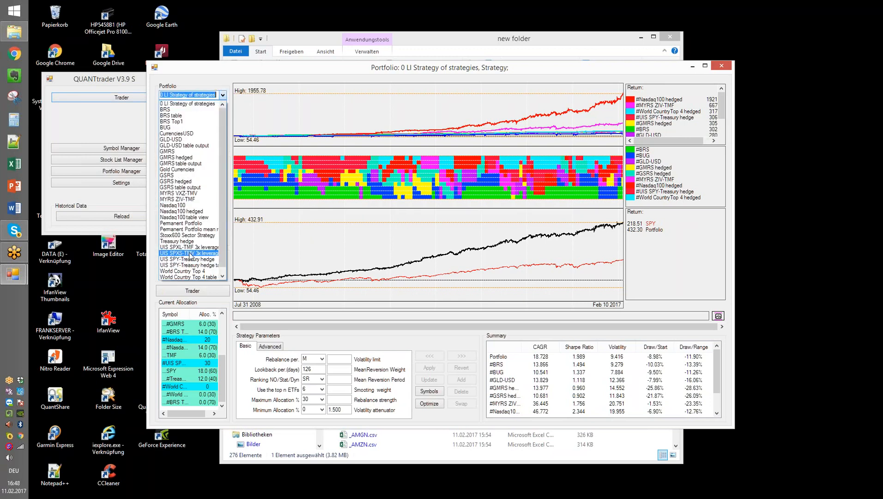
click(189, 200)
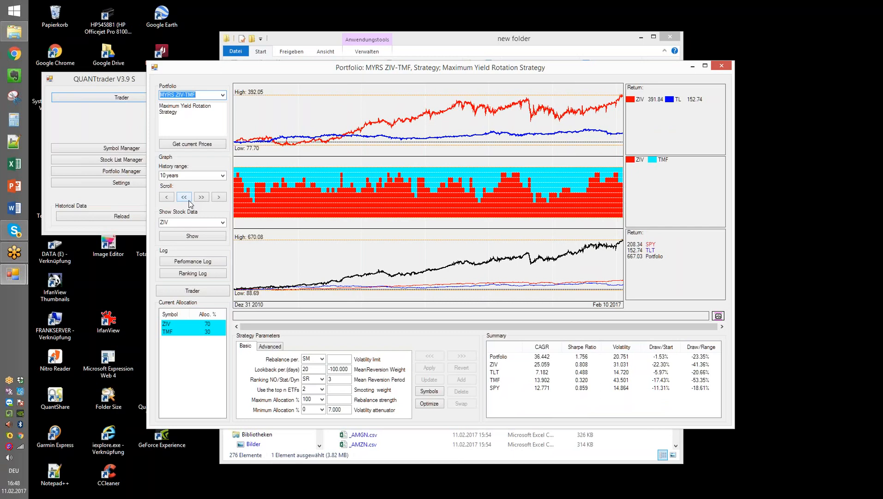
Close the MYRS ZIV-TMF portfolio window and quit the running QuantTrader program.
click(189, 201)
click(724, 67)
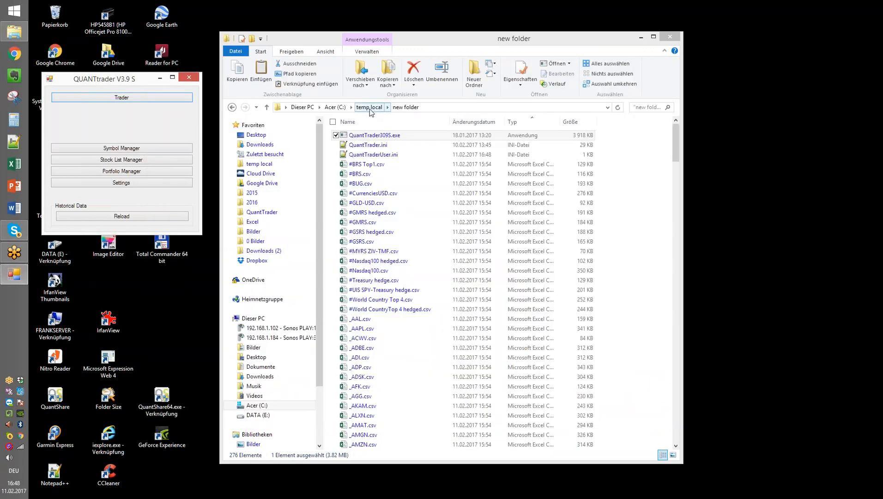
double_click(365, 139)
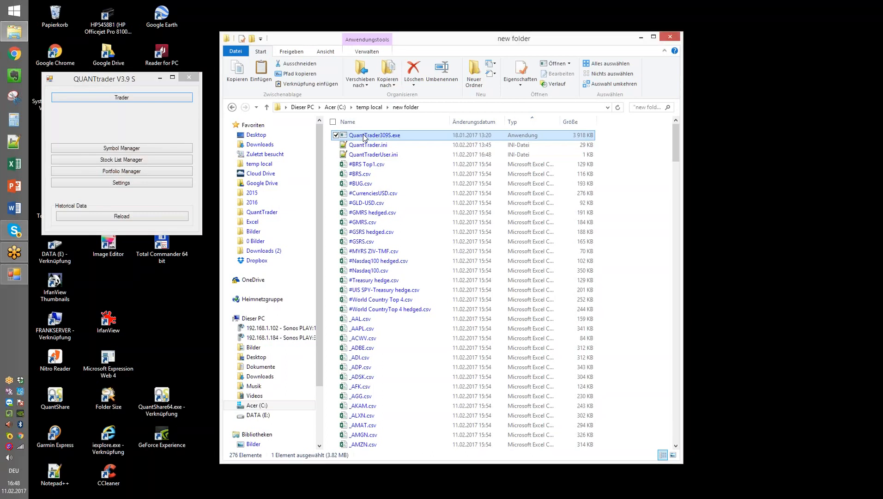
click(189, 78)
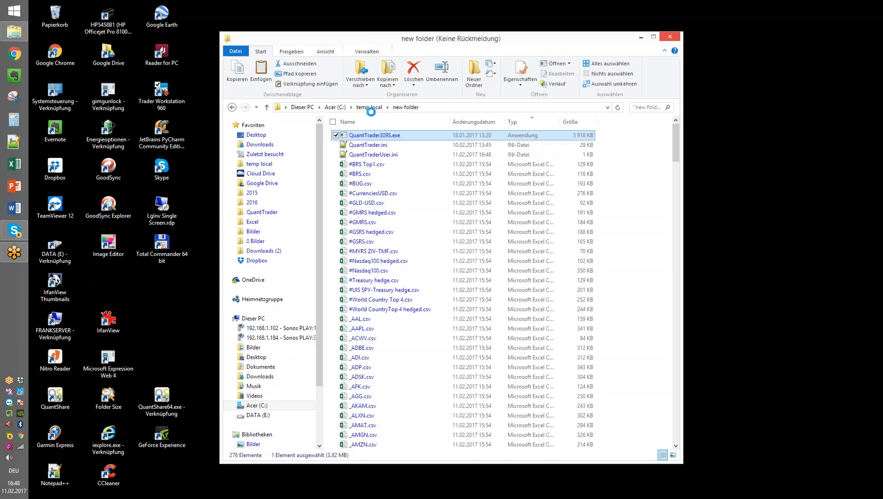
Copy QuantTrader309S.exe and create a folder named "new" in temp local.
right_click(374, 137)
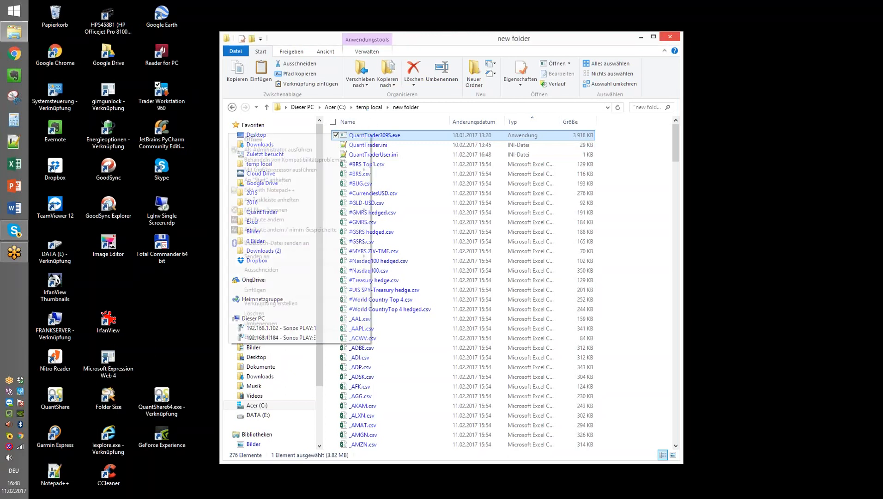
click(296, 279)
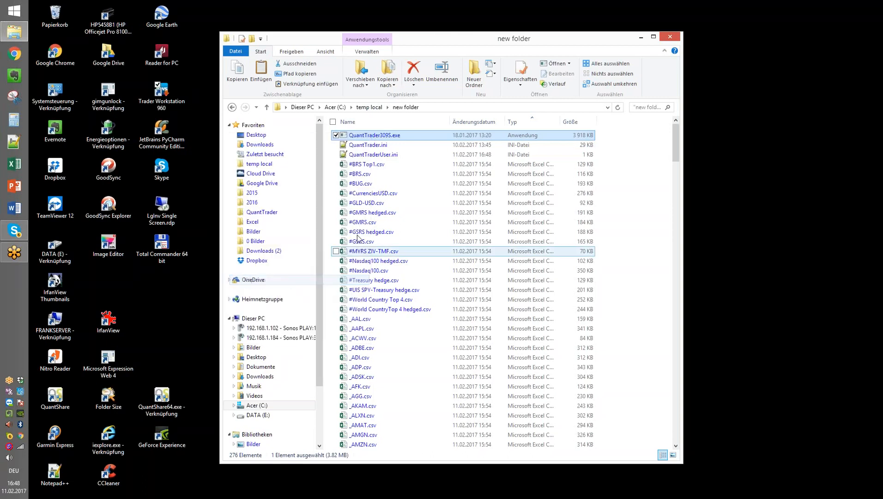
click(369, 107)
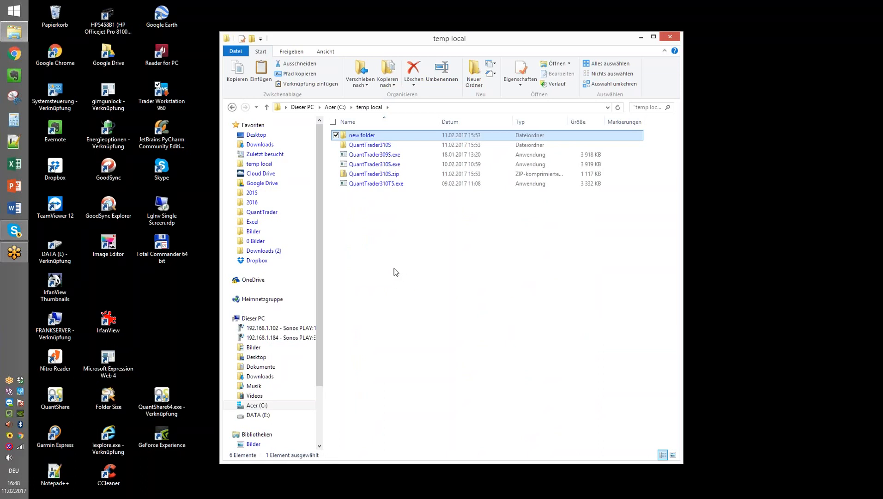
click(394, 274)
click(474, 74)
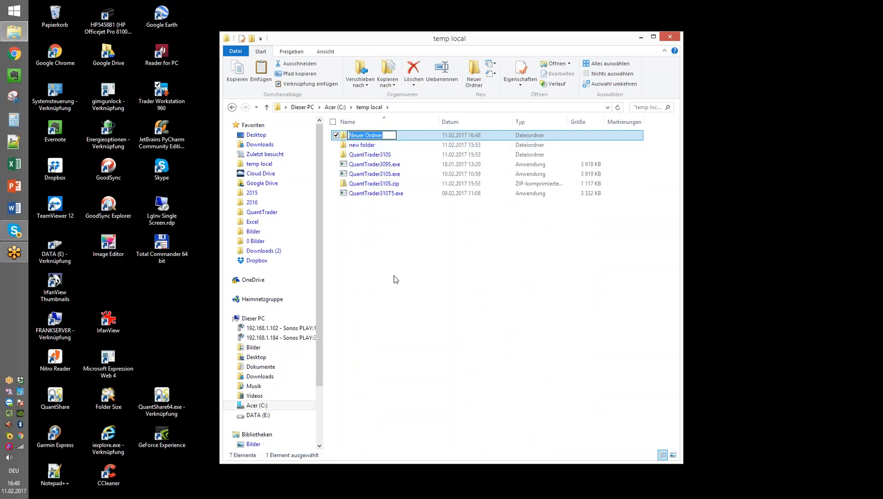
text(new)
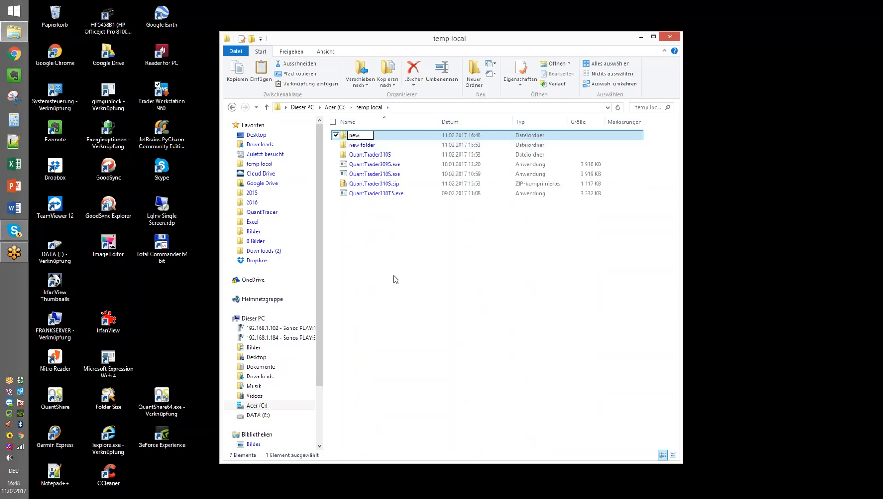
key(Return)
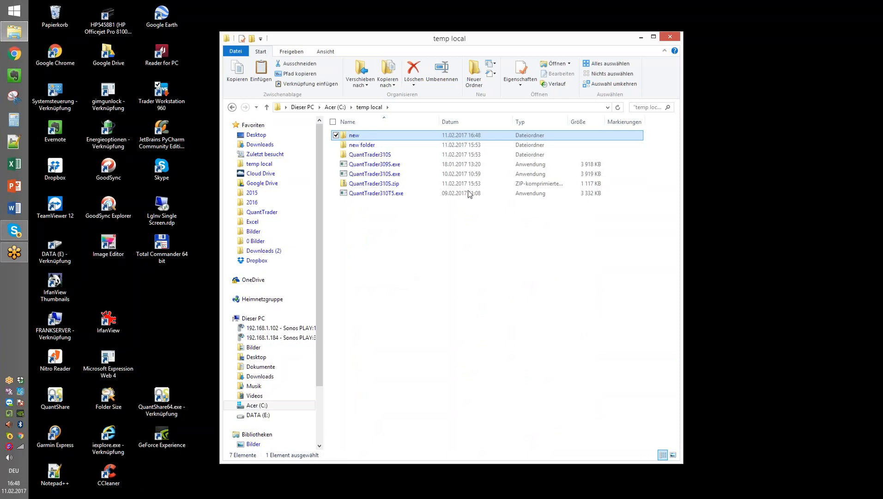
Paste the copied QuantTrader309S.exe into the empty "new" folder.
double_click(357, 134)
click(265, 79)
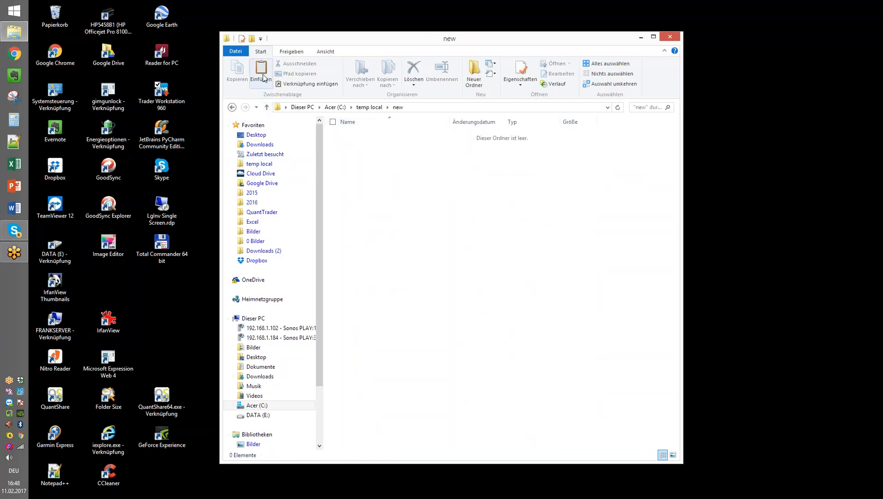
click(409, 176)
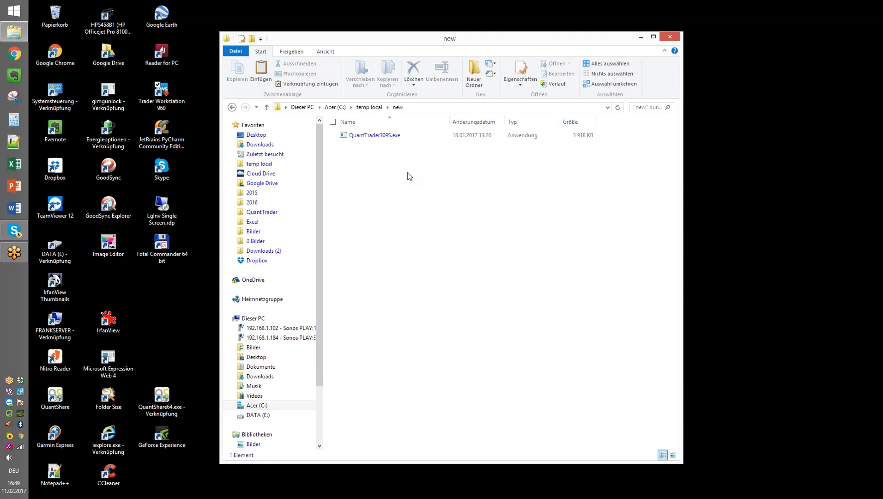
Start QuantTrader309S.exe from the "new" folder and log in, creating a new ini file.
double_click(363, 136)
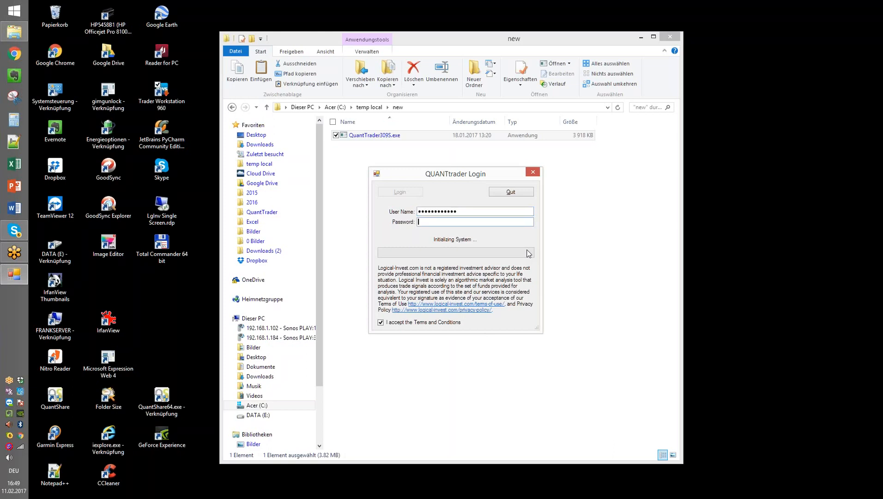
click(400, 192)
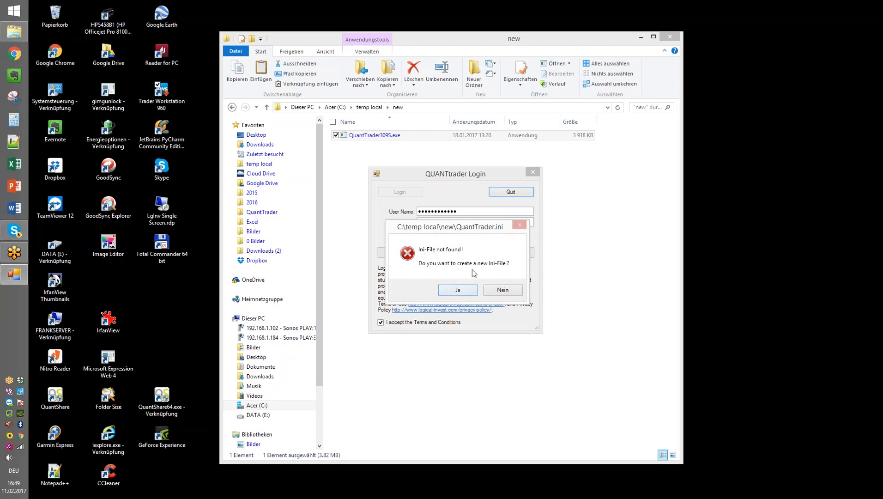
click(458, 290)
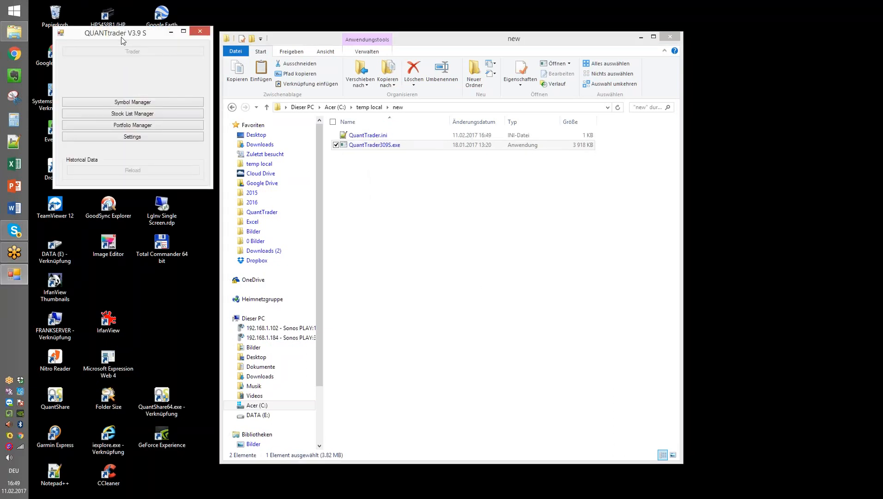
drag(118, 35, 406, 198)
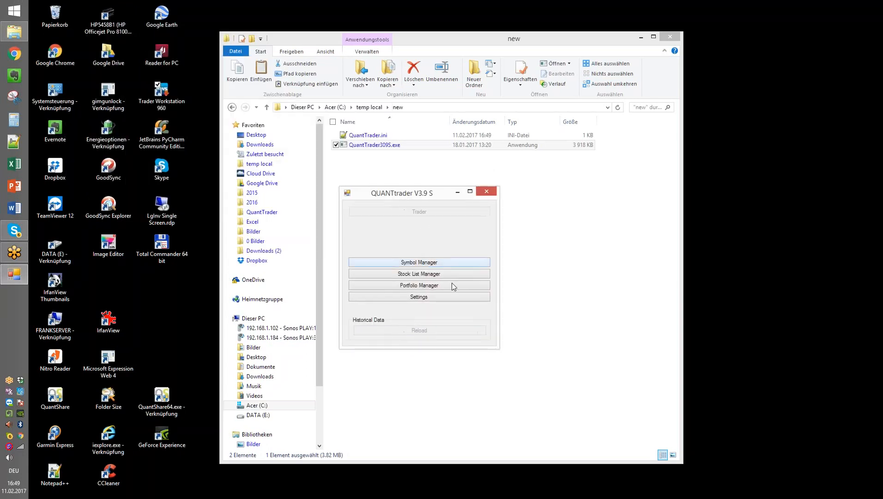
Add and save the symbol SPY with the description SPY in the Symbol Manager.
click(437, 264)
click(395, 142)
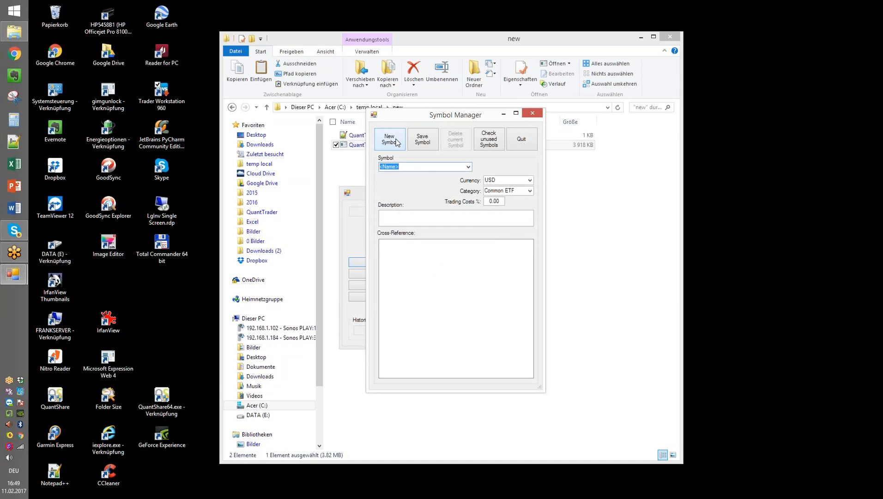
text(SPY)
click(394, 222)
text(SPY)
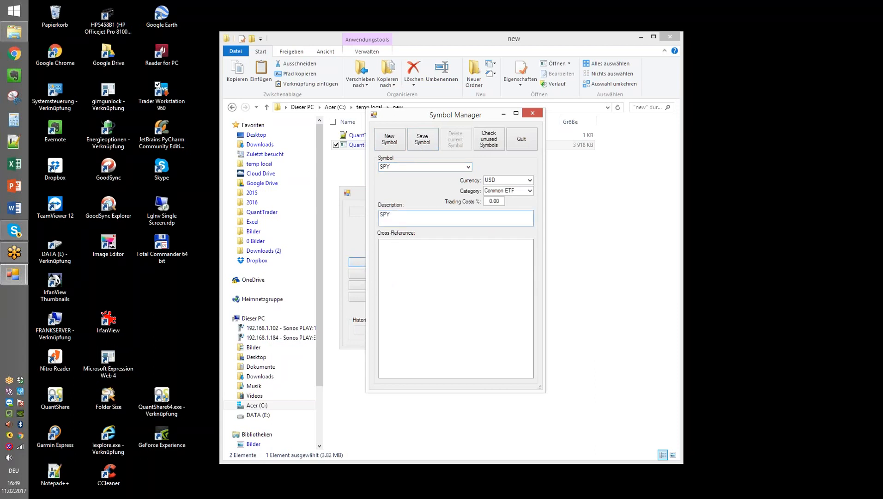
click(419, 142)
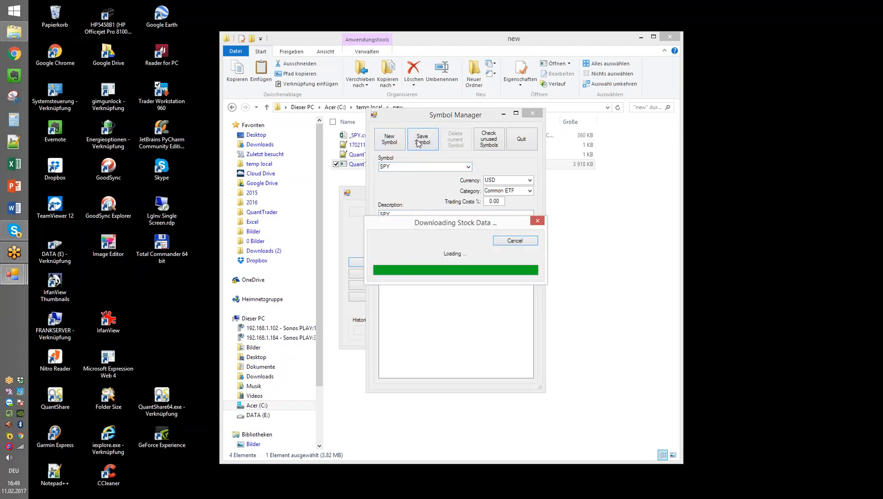
Add and save the symbol TLT with the description TLT, and close the Symbol Manager.
click(389, 141)
text(TLT)
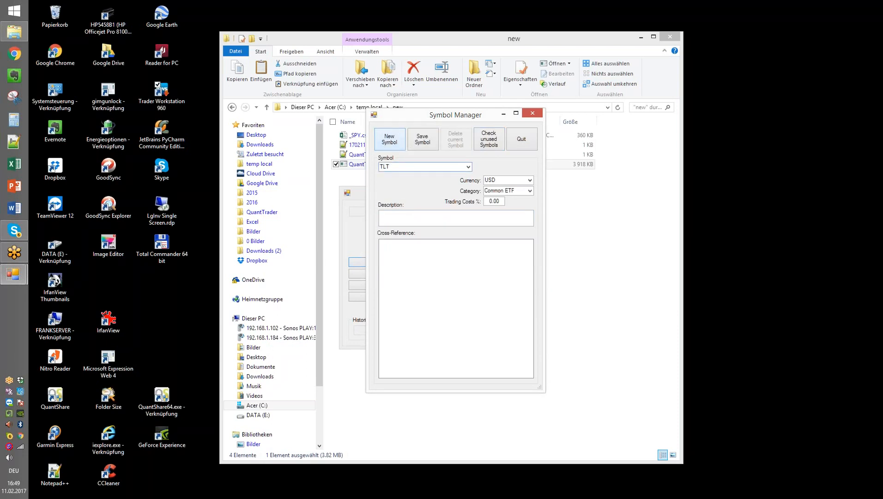
click(424, 217)
text(TLT)
click(422, 140)
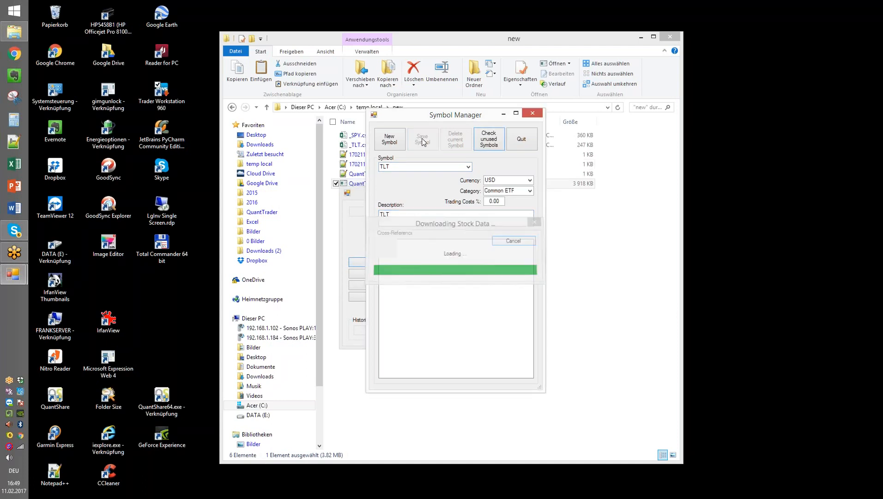
click(533, 113)
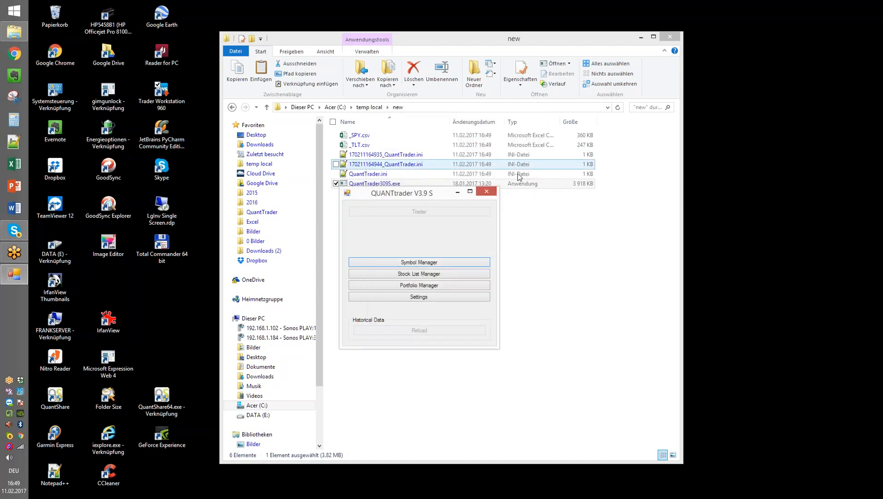
Create a portfolio named UIS in the Portfolio Manager with SPY and TLT as its components.
drag(414, 196, 435, 212)
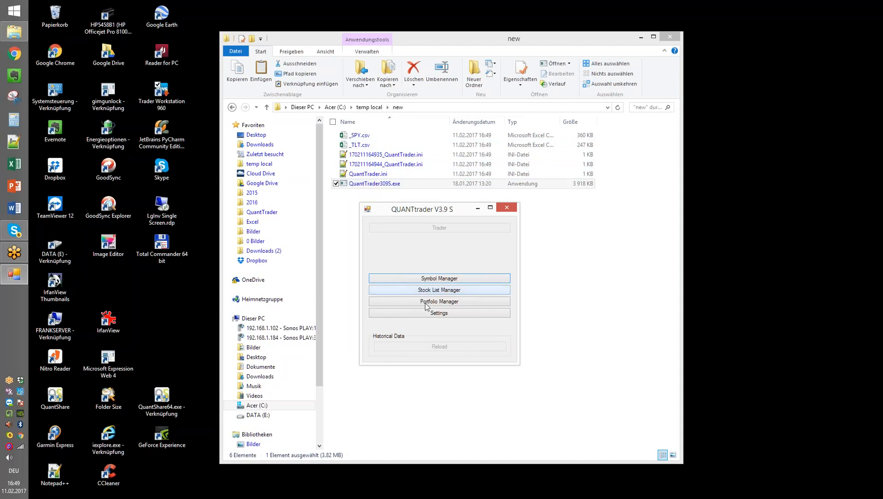
click(453, 303)
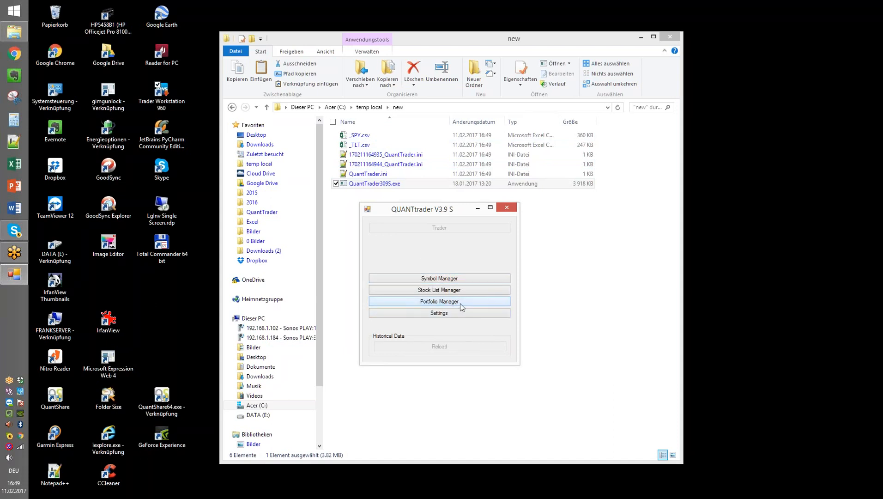
drag(409, 83, 389, 68)
click(599, 92)
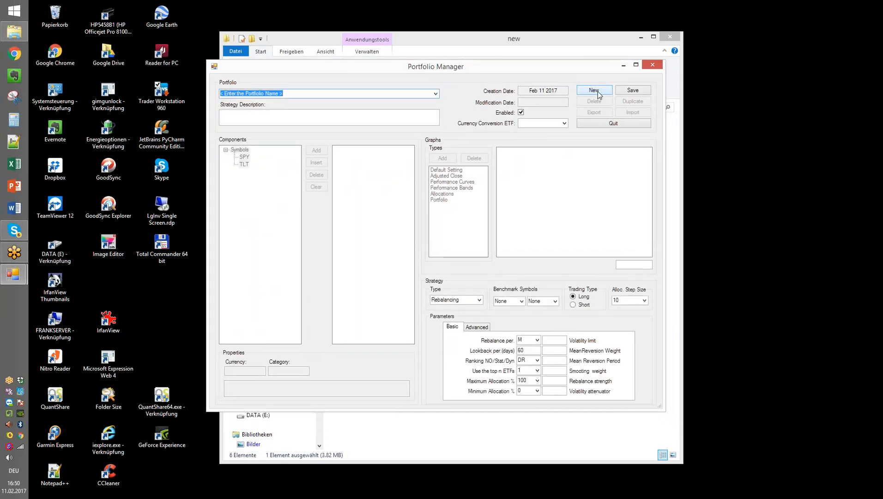
text(UIS)
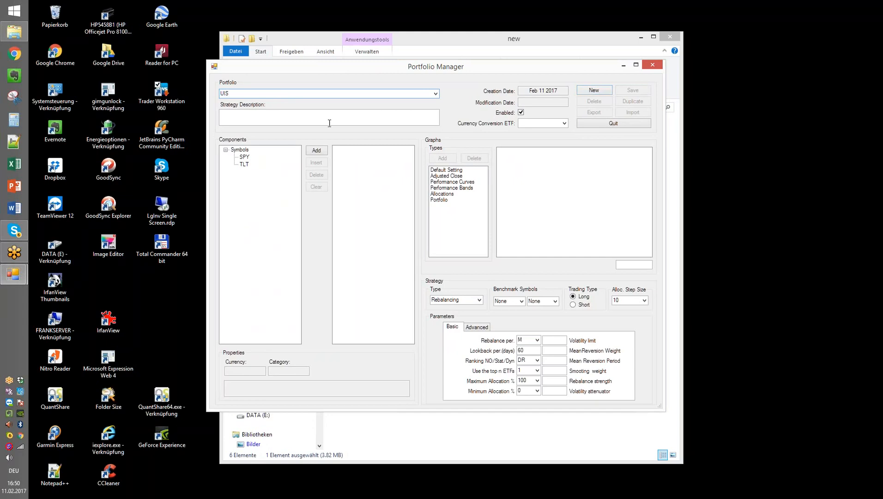
click(245, 157)
click(317, 151)
click(317, 151)
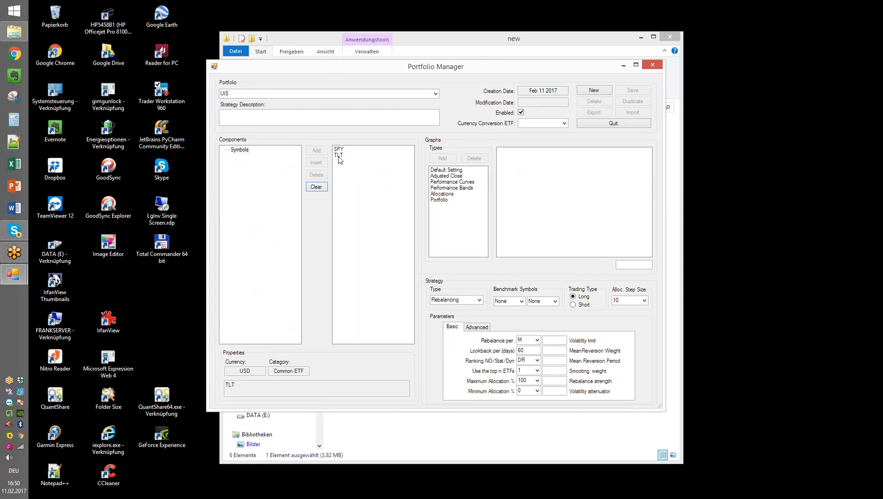
Add the Default Setting graphs and an SPY benchmark to the UIS portfolio, save it and close the Portfolio Manager.
click(442, 173)
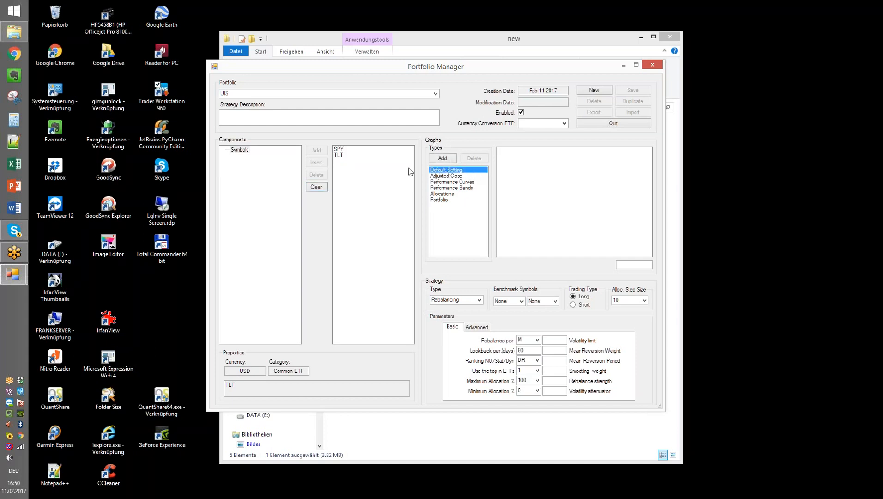
click(445, 158)
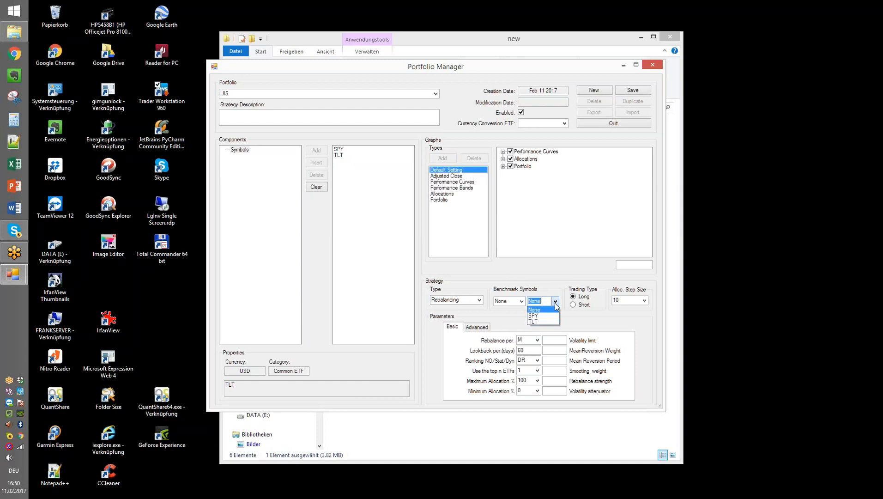
click(550, 316)
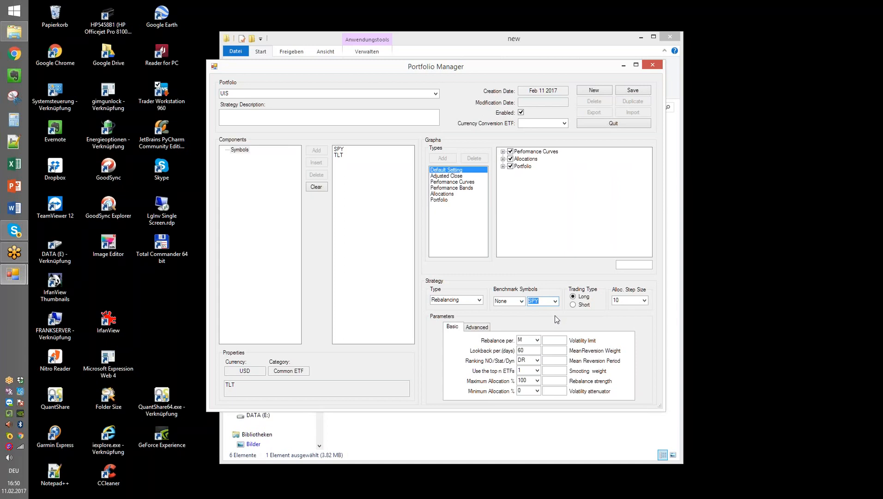
click(638, 93)
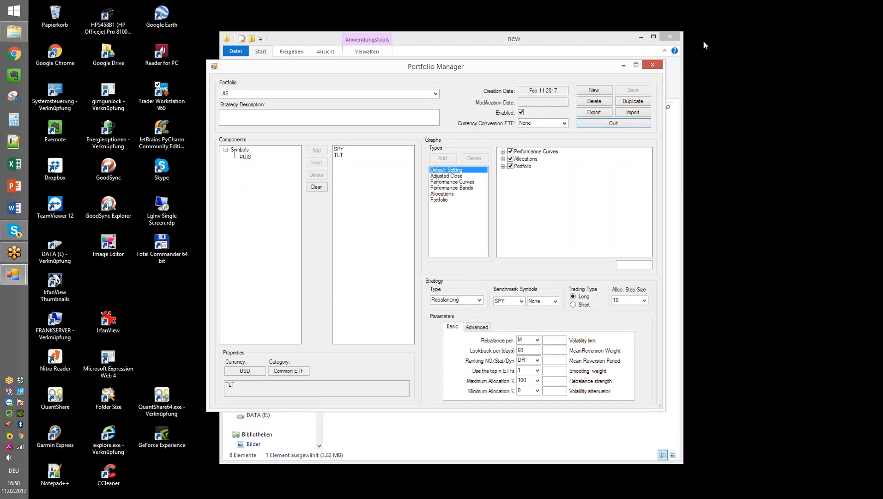
click(652, 66)
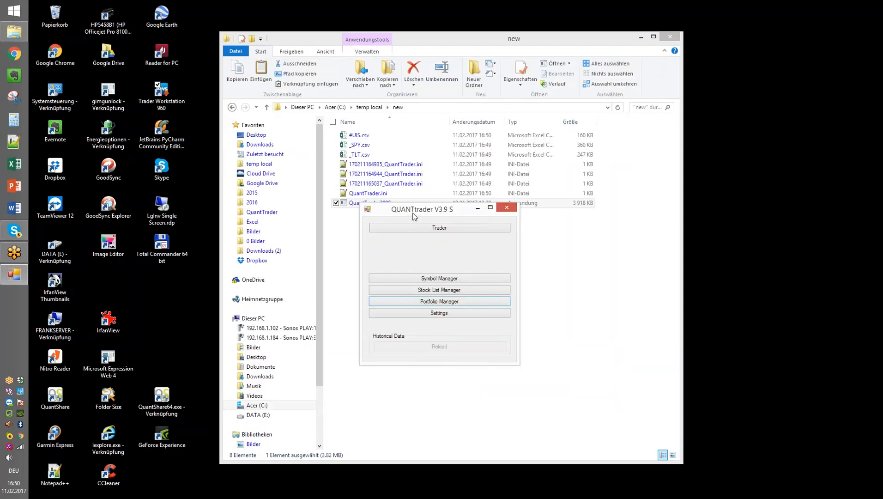
Open the UIS portfolio in the Trader and set its history range to 10 years.
click(444, 229)
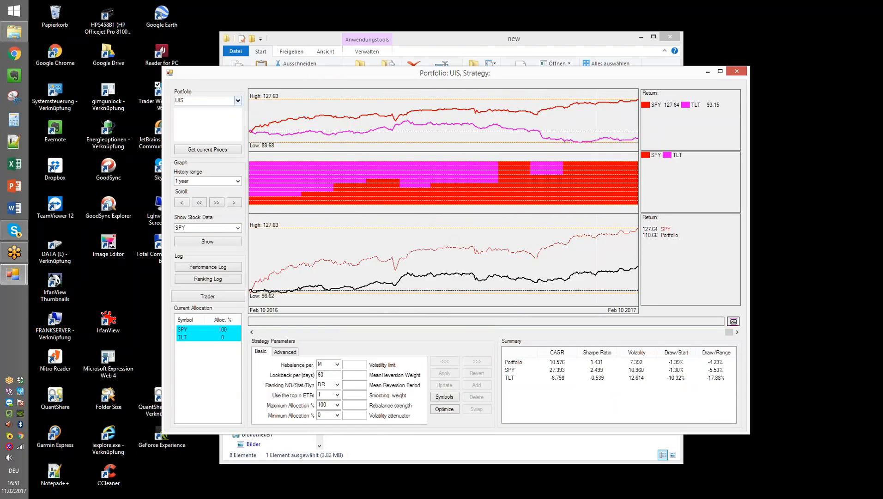
mouse_move(600, 309)
click(238, 181)
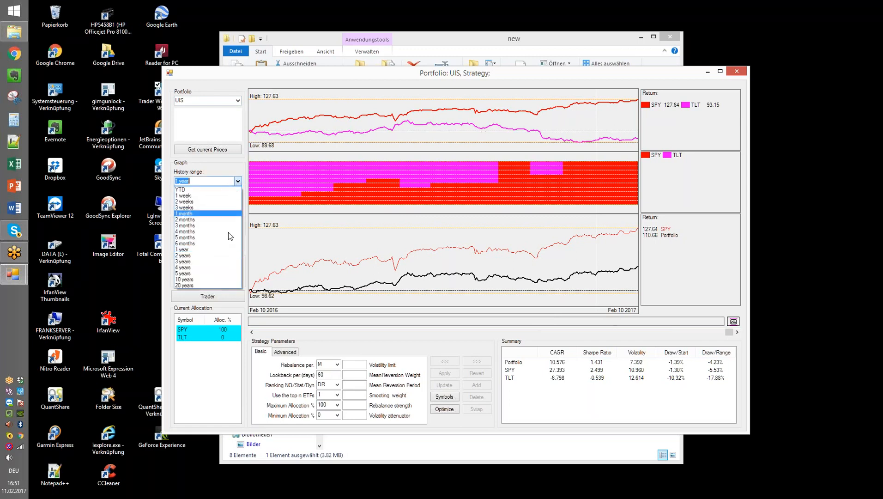
click(224, 280)
drag(504, 71, 514, 27)
Set the UIS strategy's ranking to SR and the number of top ETFs to 2, and apply the changes.
click(346, 341)
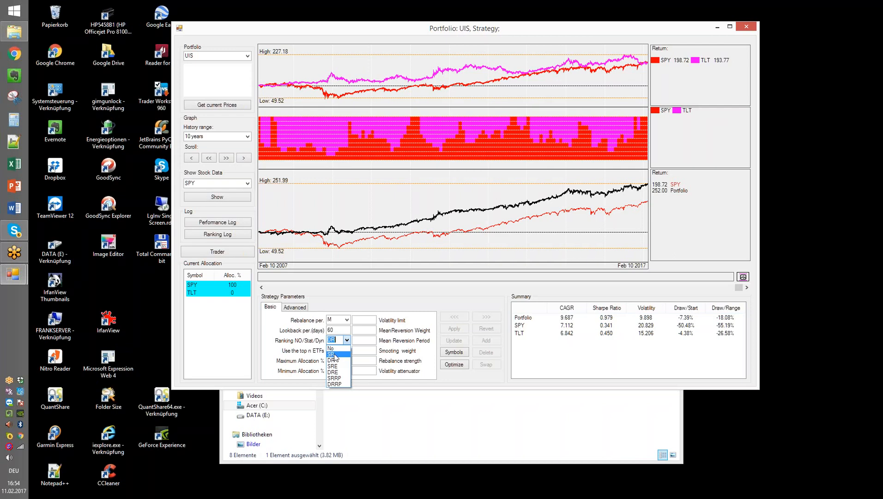
click(335, 355)
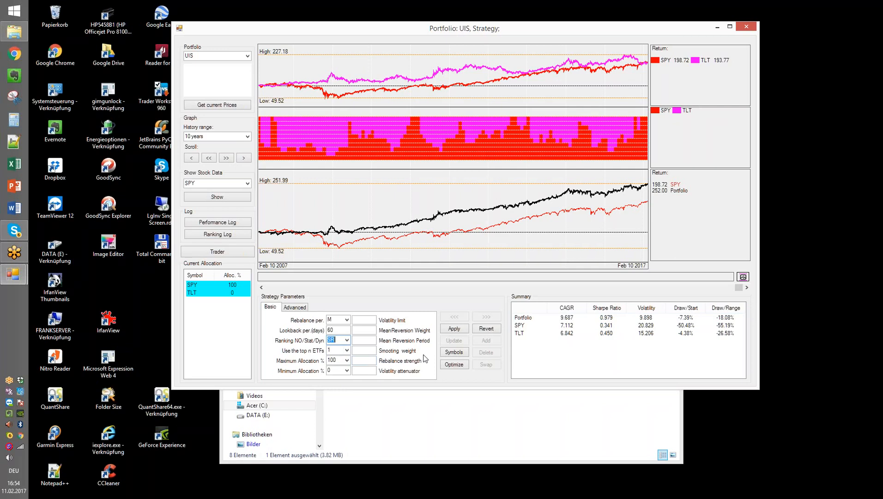
click(347, 351)
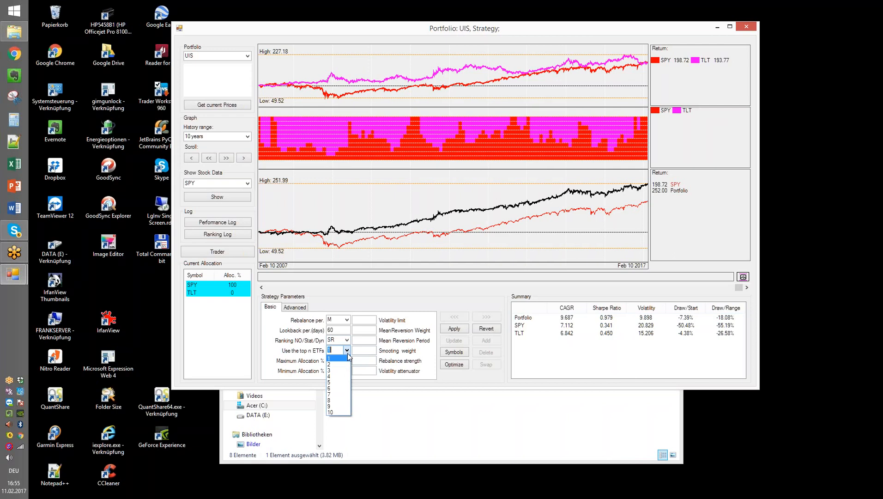
click(344, 363)
click(458, 329)
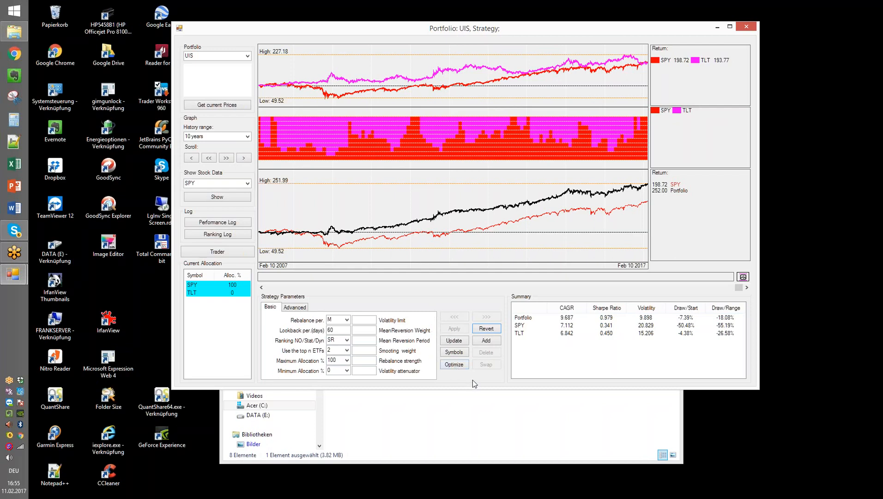
Run the optimizer on UIS with lookback periods 6 to 200 in steps of 2 and volatility attenuators 0.0 to 10.0.
click(454, 365)
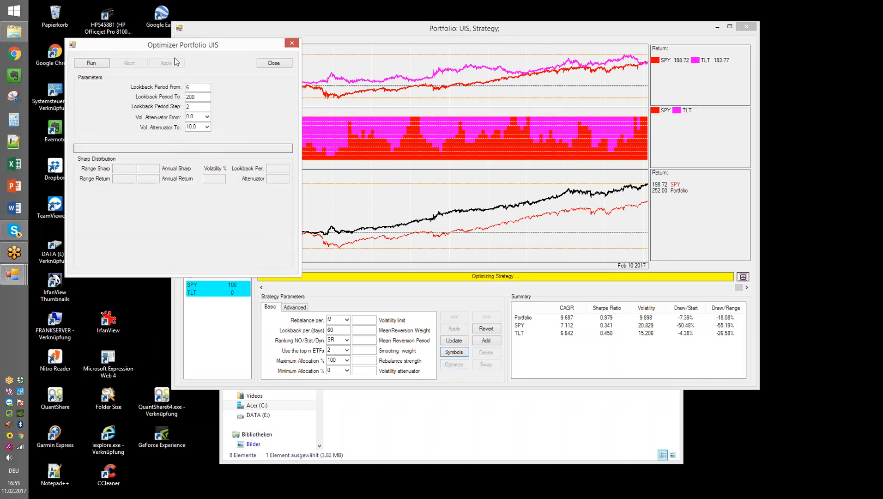
drag(170, 81, 168, 225)
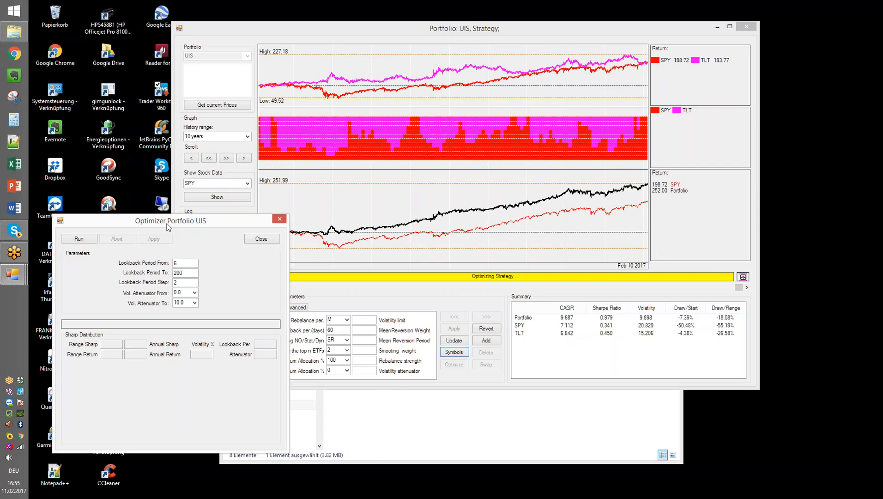
click(189, 273)
click(176, 282)
click(76, 240)
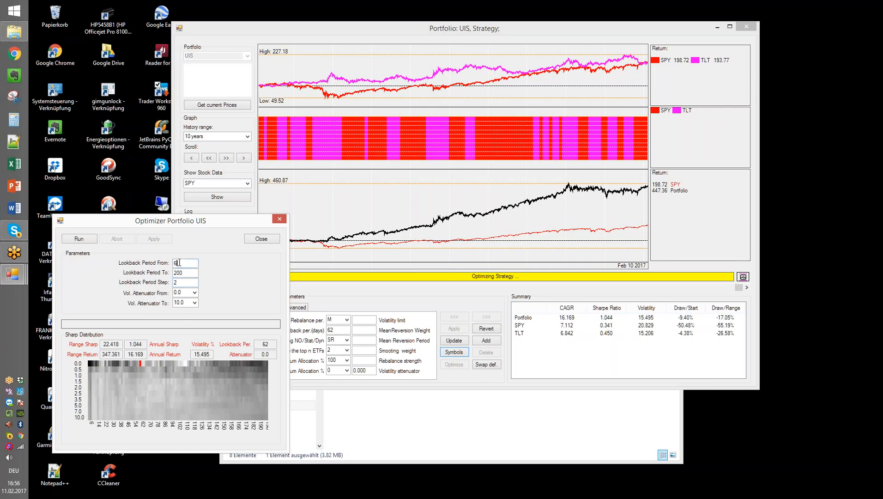
click(179, 263)
double_click(181, 283)
click(497, 106)
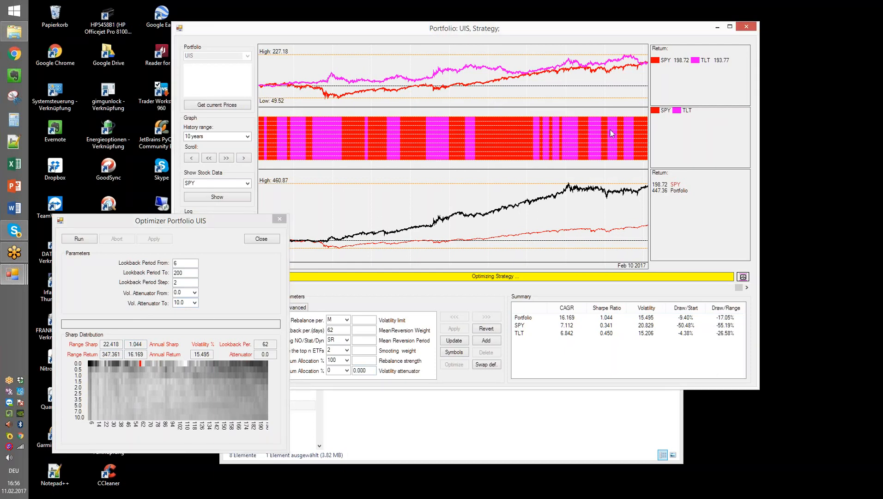
mouse_move(308, 138)
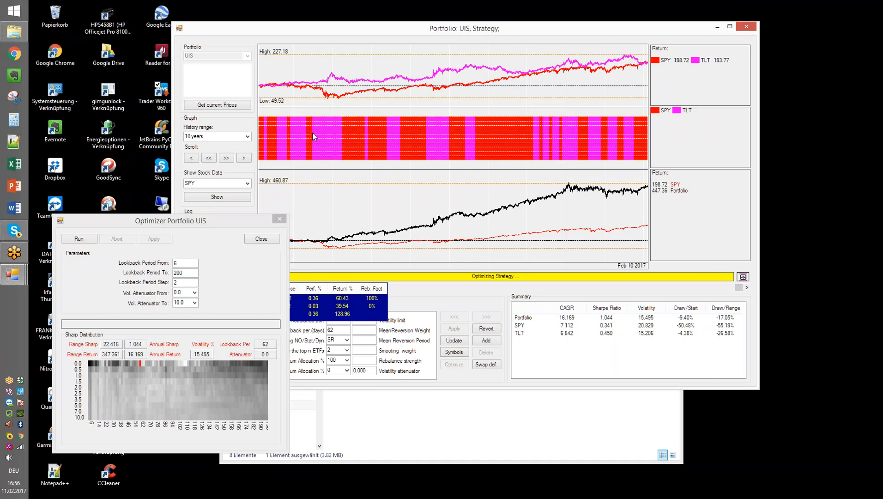
Apply volatility attenuators of 1, 0.5 and 10 to the strategy one after another to compare the allocations.
click(373, 371)
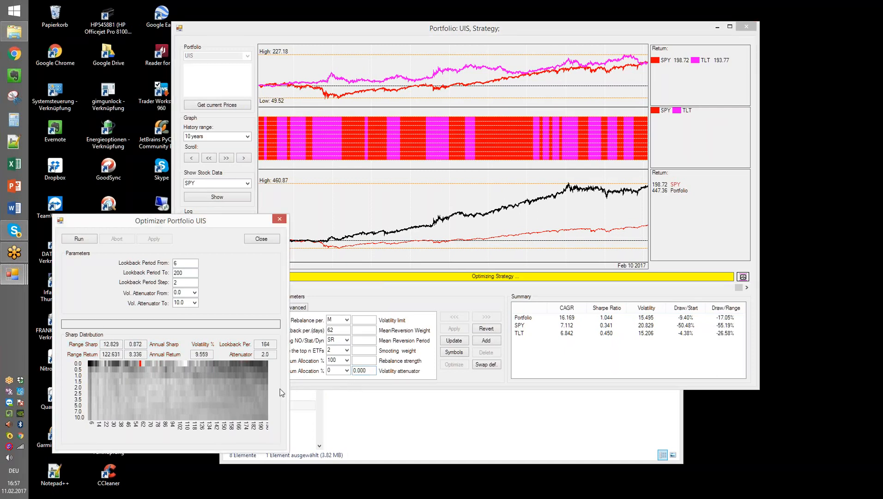
drag(369, 372, 342, 375)
text(1)
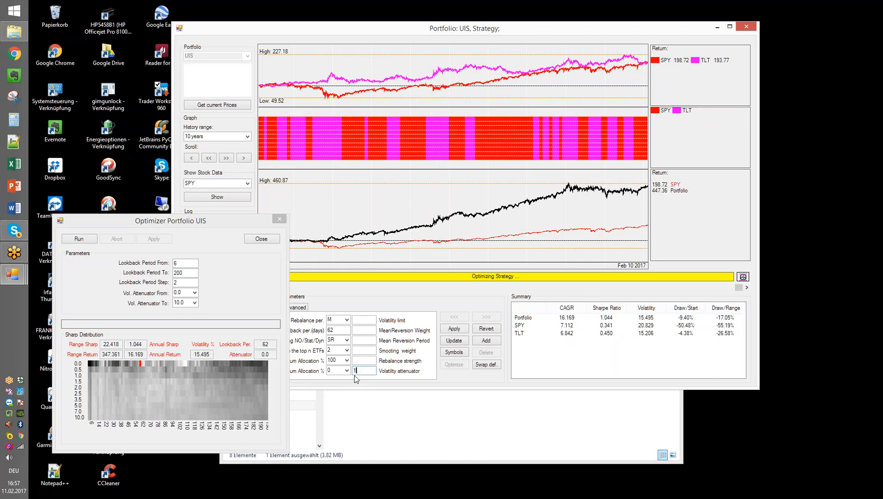
click(457, 329)
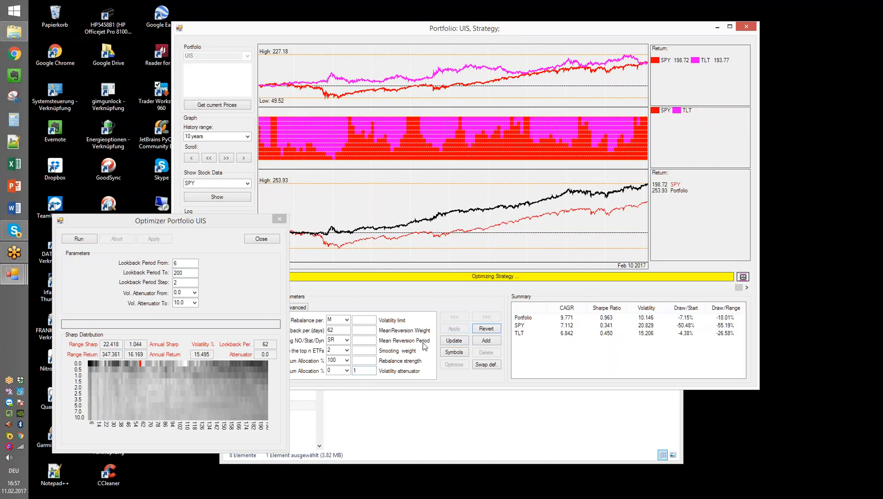
drag(359, 371, 353, 371)
text(0.5)
click(455, 329)
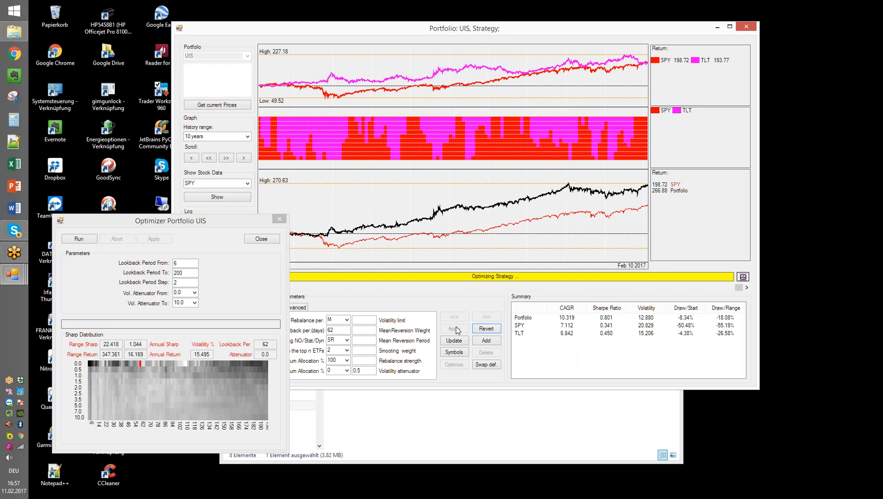
double_click(358, 371)
text(10)
click(454, 328)
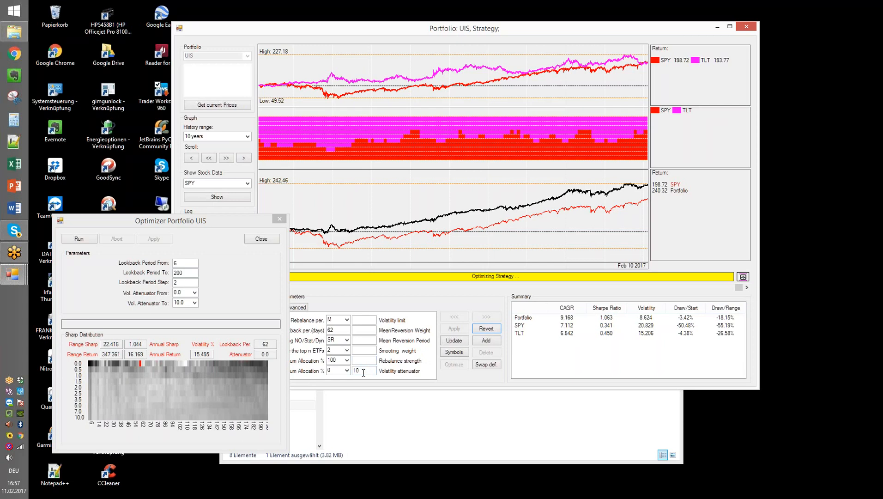
Apply the combination of lookback period 72 and attenuator 2.0 from the optimizer's Sharpe distribution to the strategy.
click(254, 421)
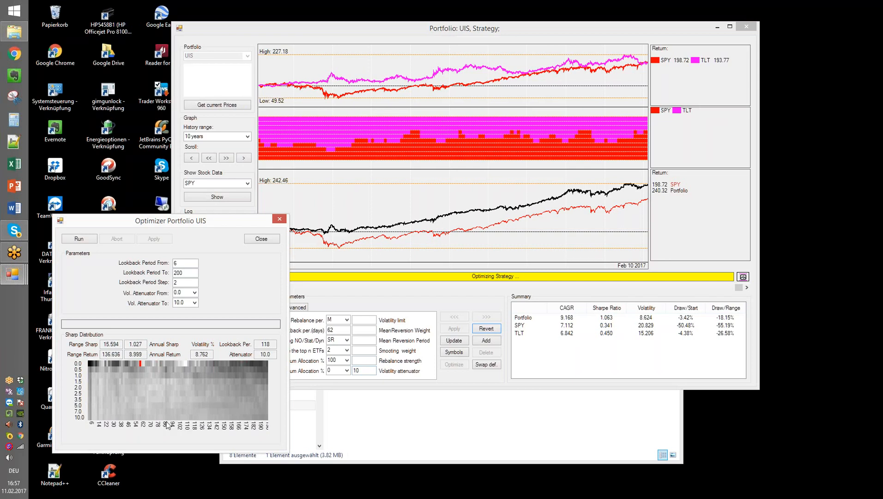
drag(190, 224, 219, 216)
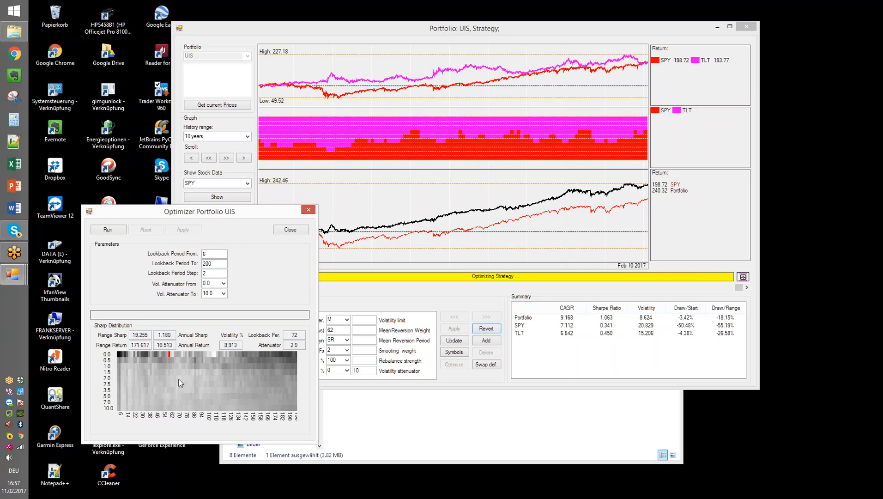
click(179, 379)
click(184, 230)
drag(244, 208, 189, 216)
click(333, 159)
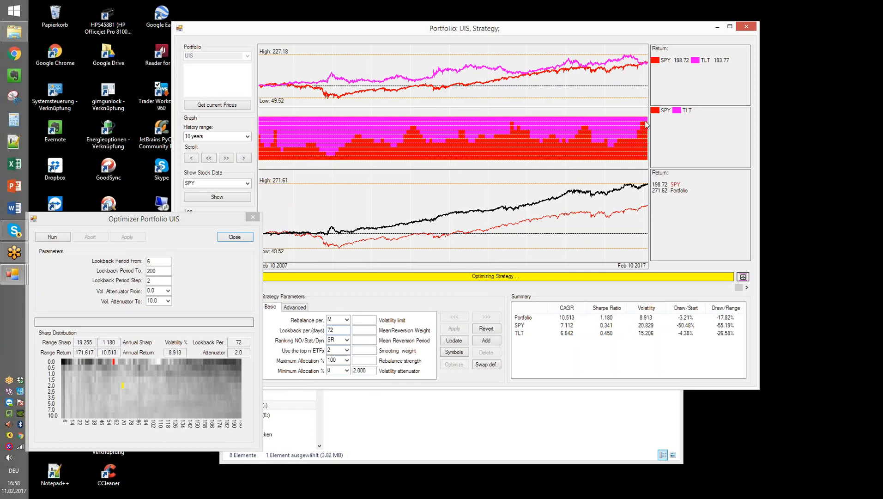
mouse_move(646, 123)
Try the optimizer combinations of lookback 112 with attenuator 2.5, 40 with 1.5, and 74 with 2.0.
click(251, 405)
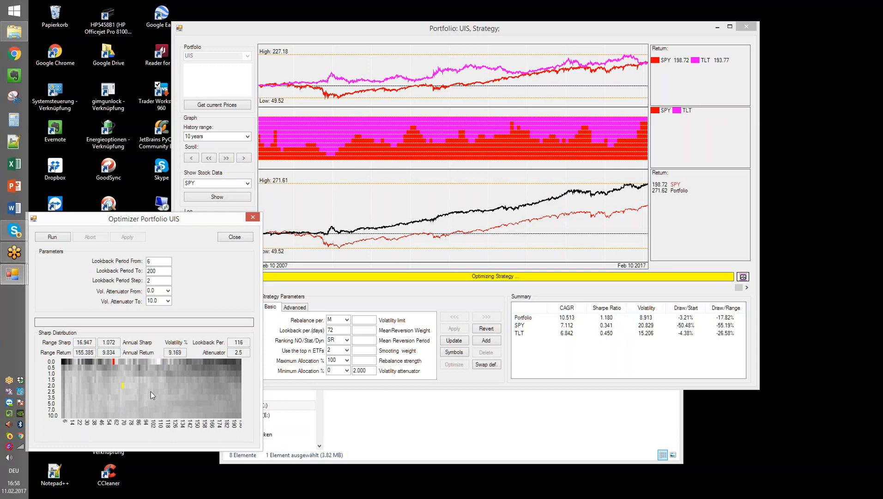
click(289, 313)
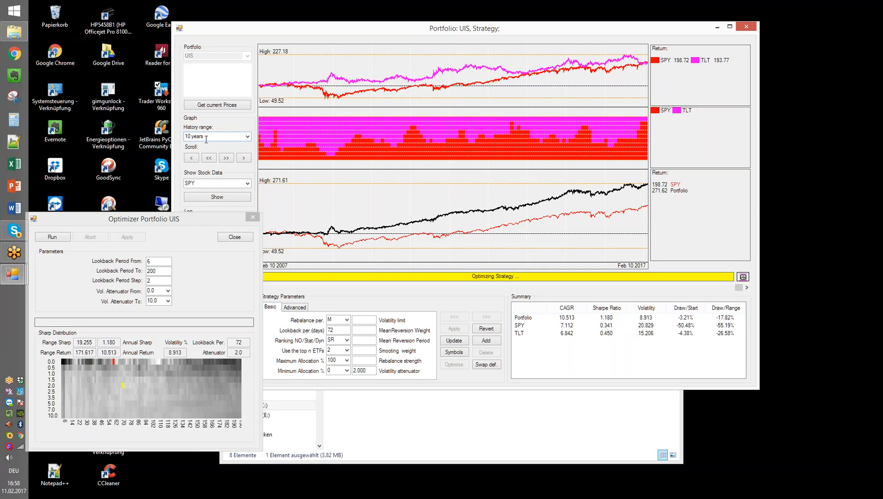
click(177, 395)
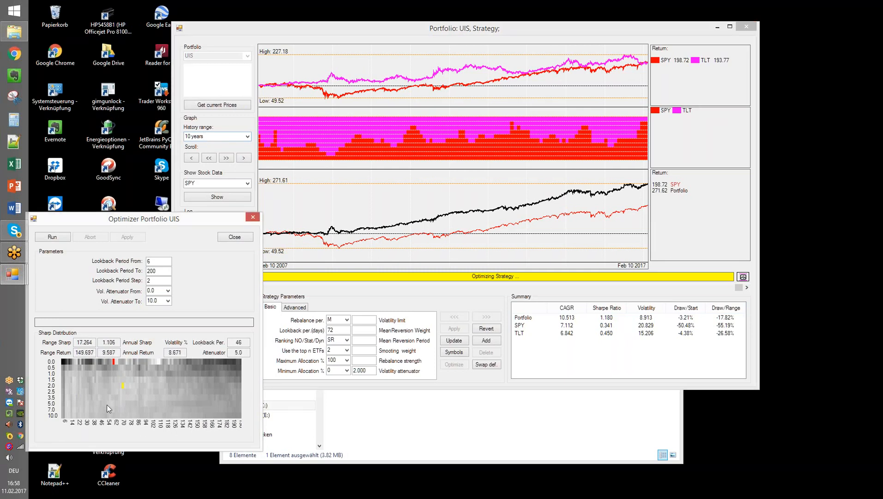
click(160, 392)
click(127, 237)
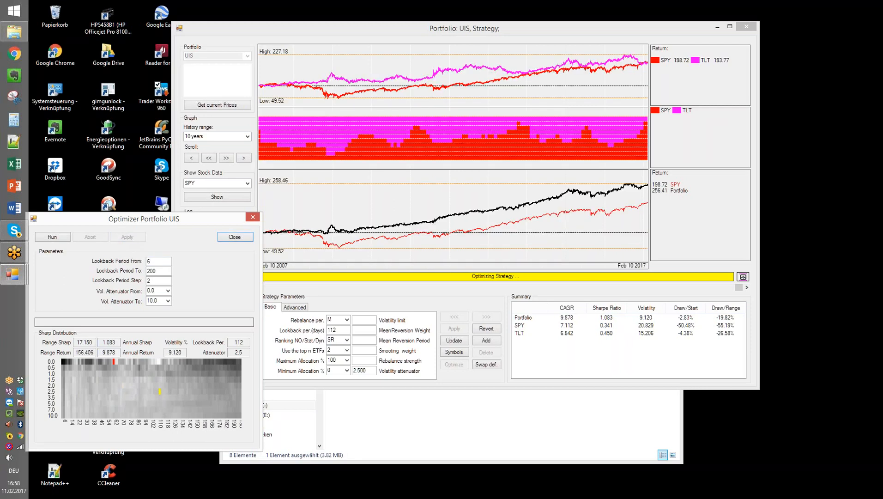
click(94, 379)
click(124, 236)
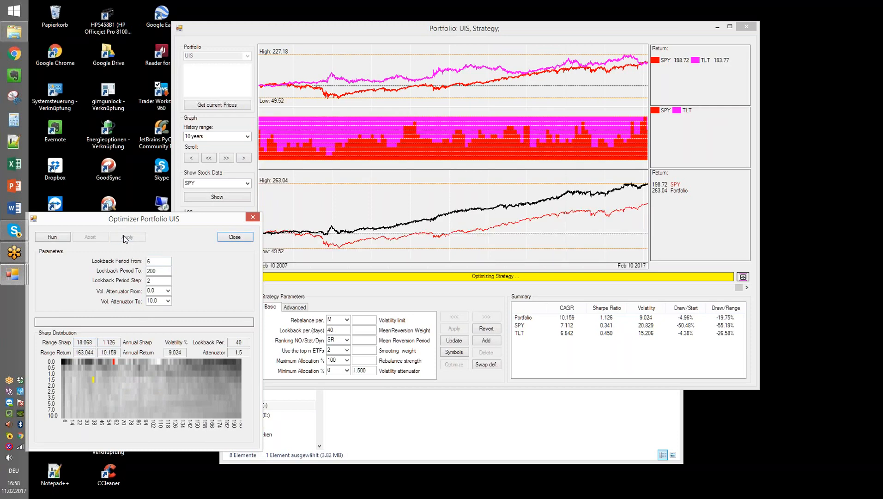
click(126, 386)
click(132, 236)
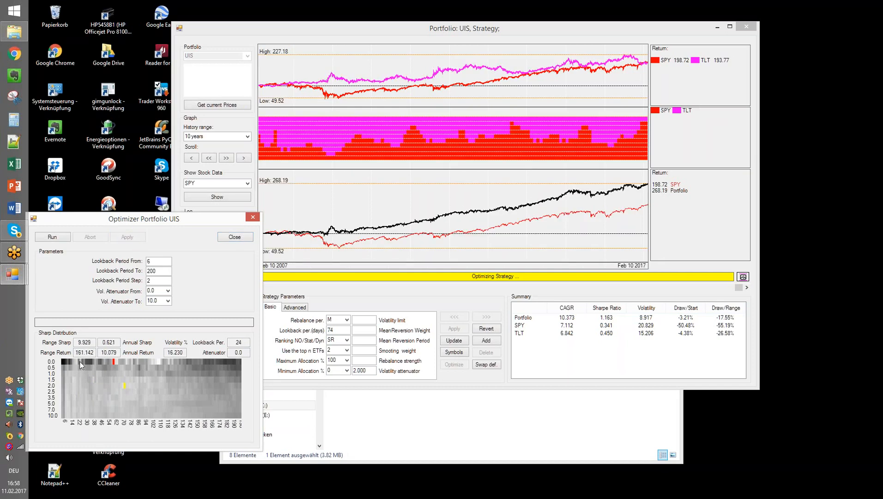
Try lookback periods 22, 24, 112 and 98 from the optimizer map, all with attenuator 0.0.
click(79, 363)
click(123, 237)
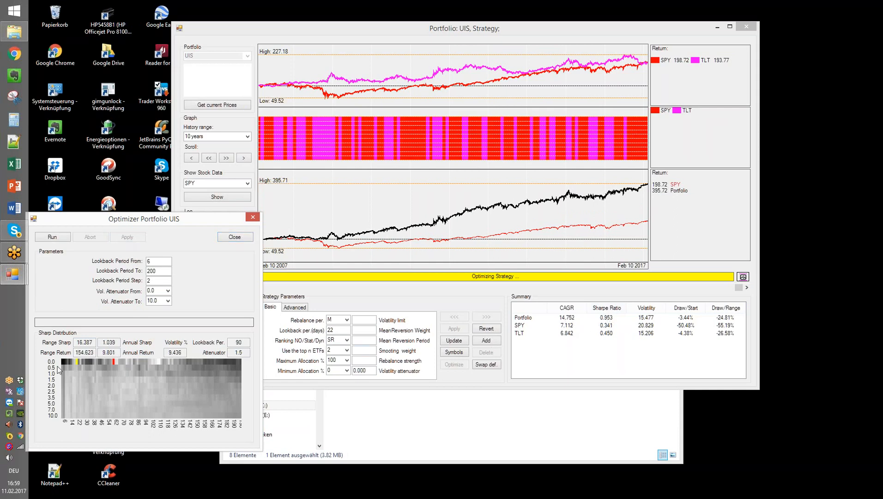
click(79, 363)
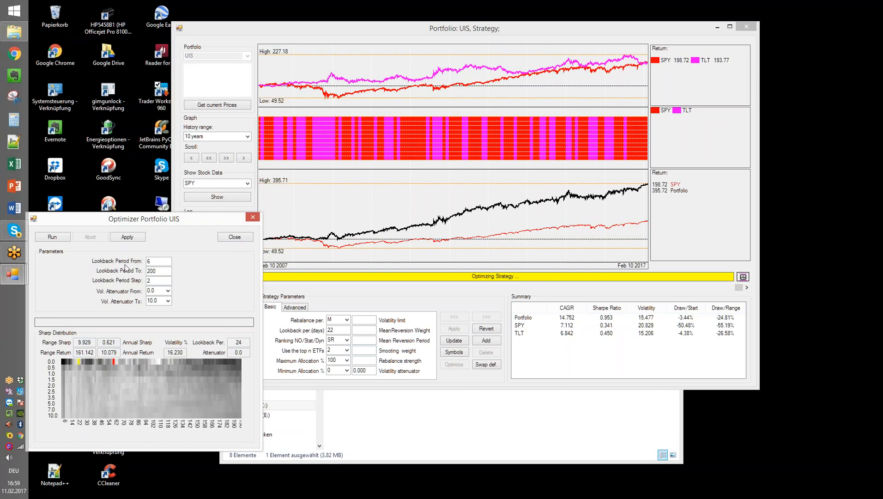
click(131, 237)
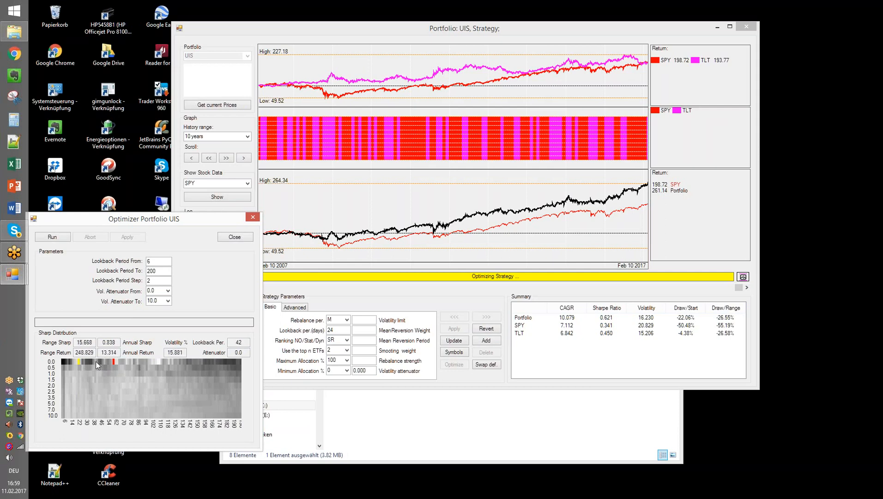
click(161, 363)
click(137, 239)
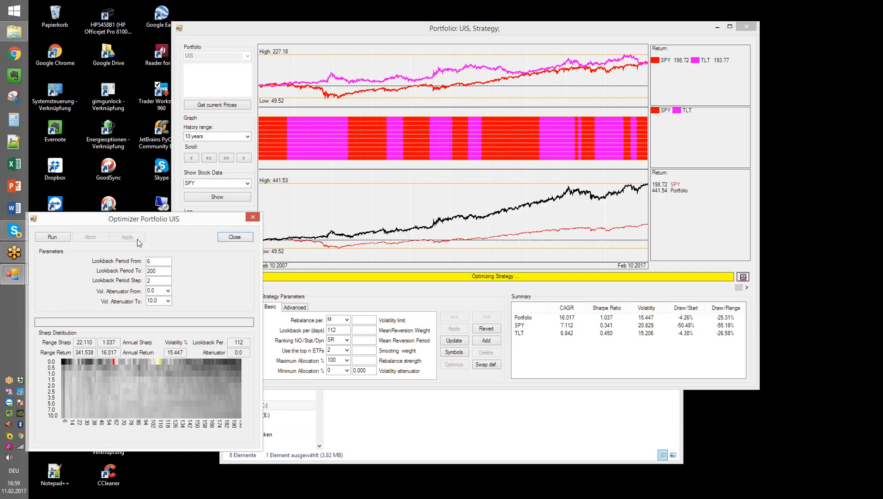
click(147, 364)
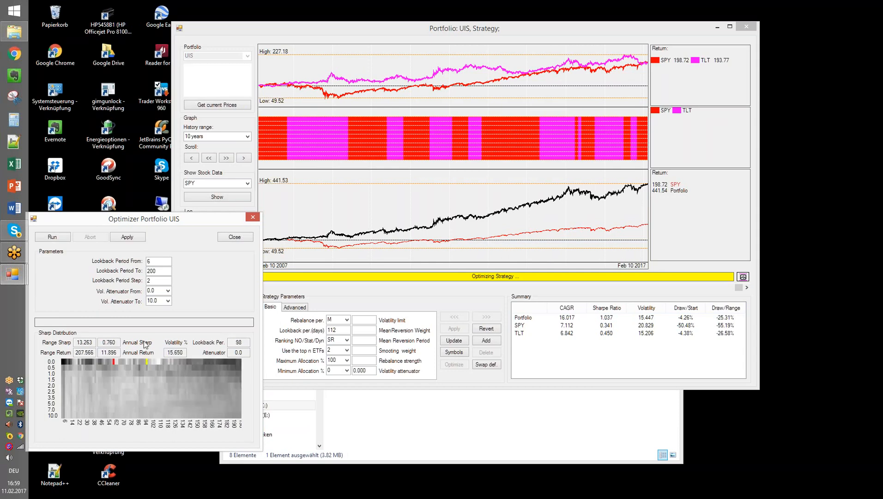
click(128, 237)
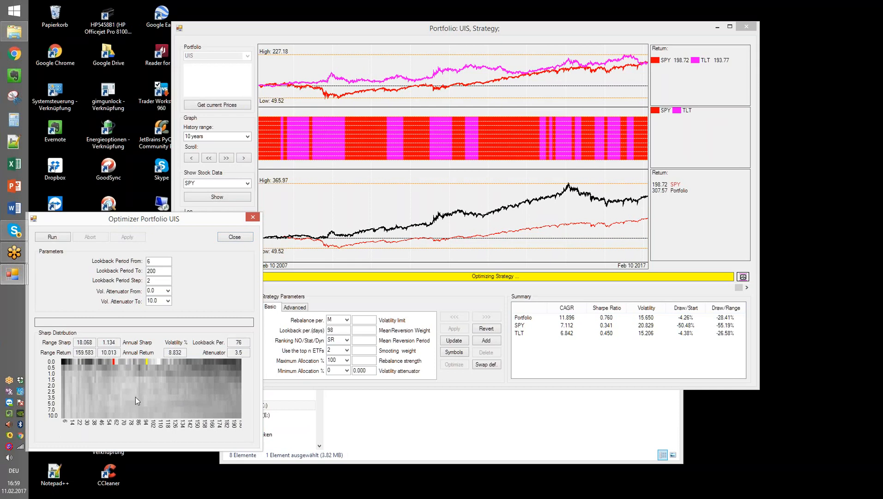
Apply the optimizer combination of lookback 72 and attenuator 2.0, and set the history range to 20 years.
click(122, 385)
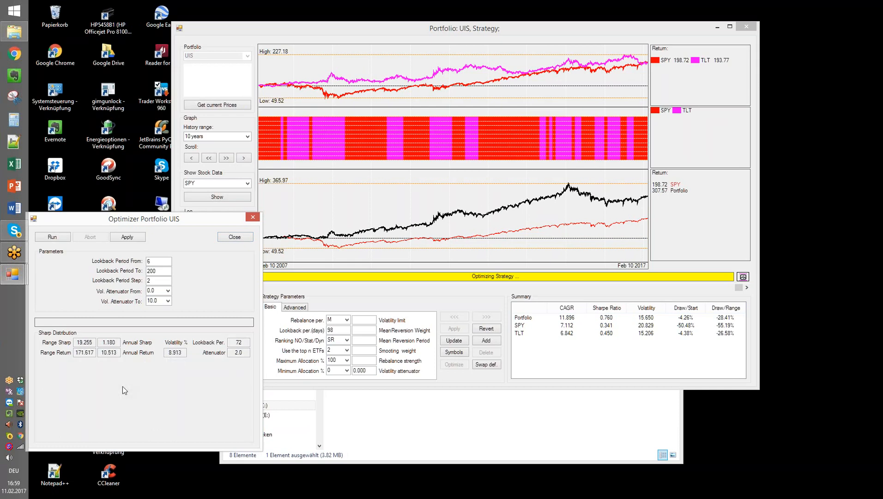
click(122, 237)
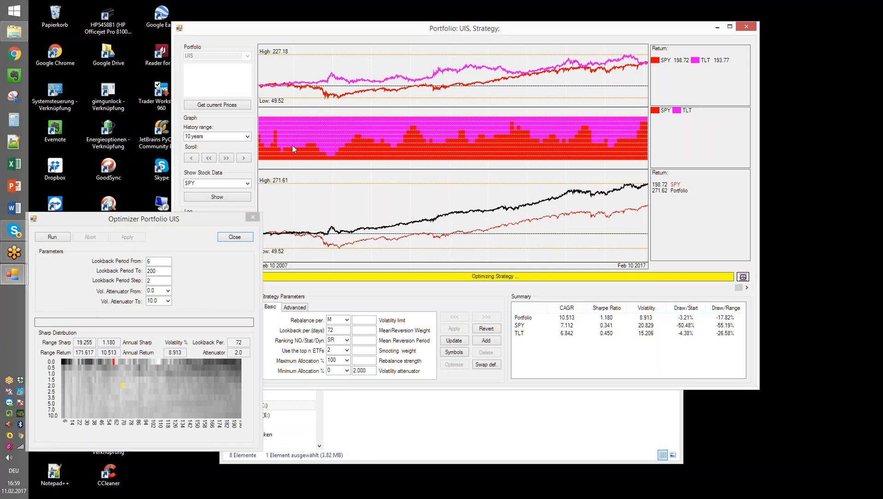
click(248, 136)
click(217, 241)
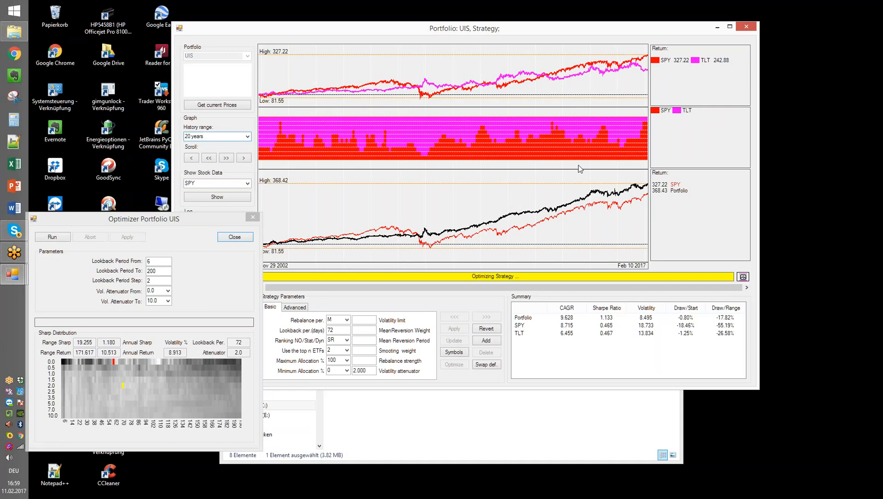
mouse_move(631, 181)
Reopen the UIS portfolio's optimizer and run it with the lookback period starting at 10 and a step of 10.
click(207, 226)
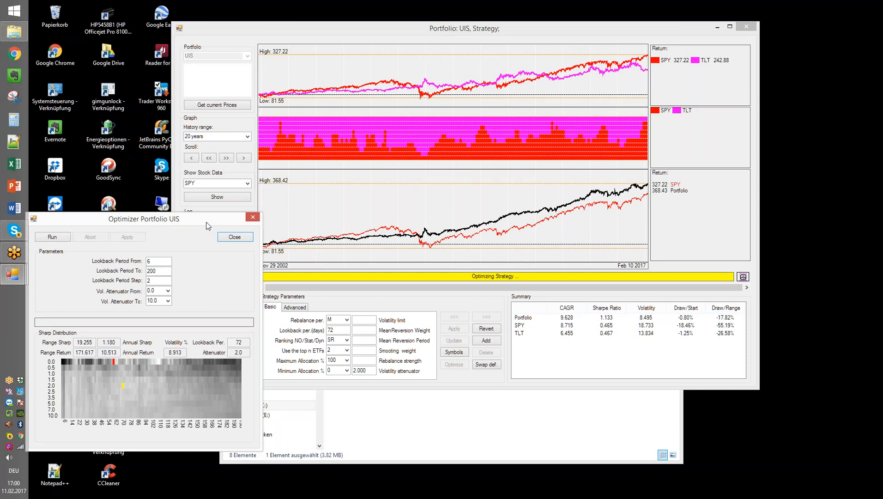
click(252, 217)
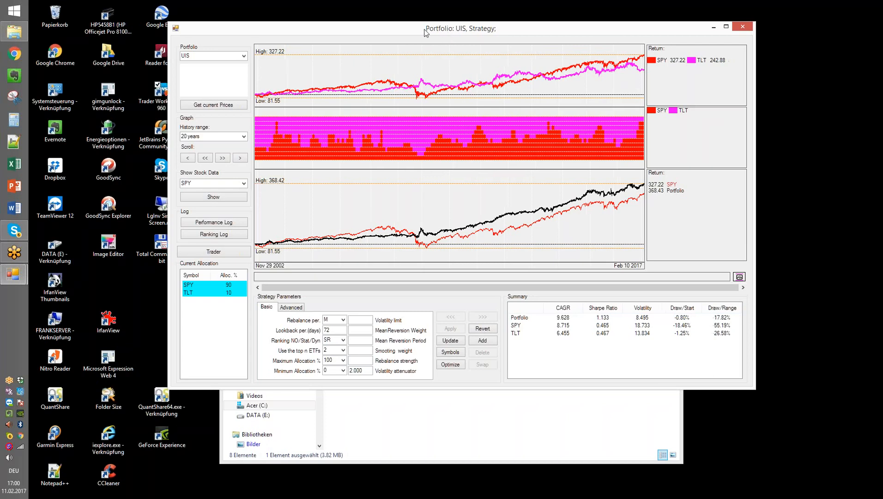
drag(452, 33, 411, 30)
click(416, 363)
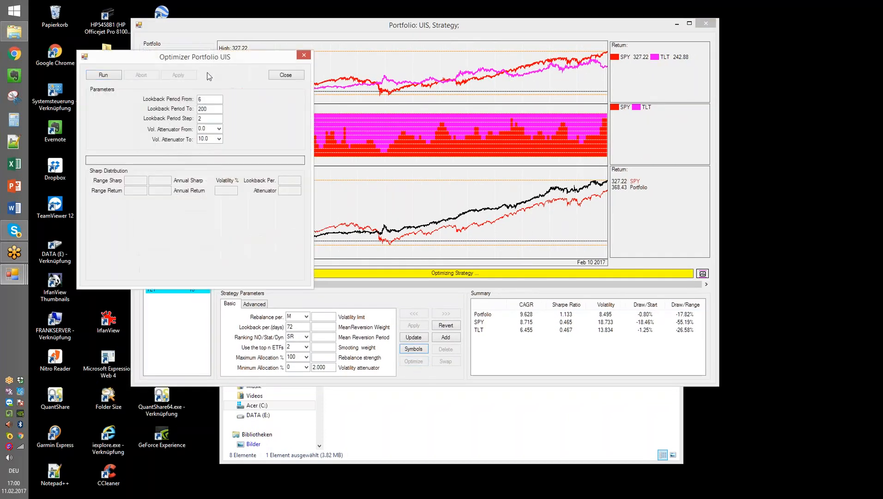
drag(208, 59, 193, 87)
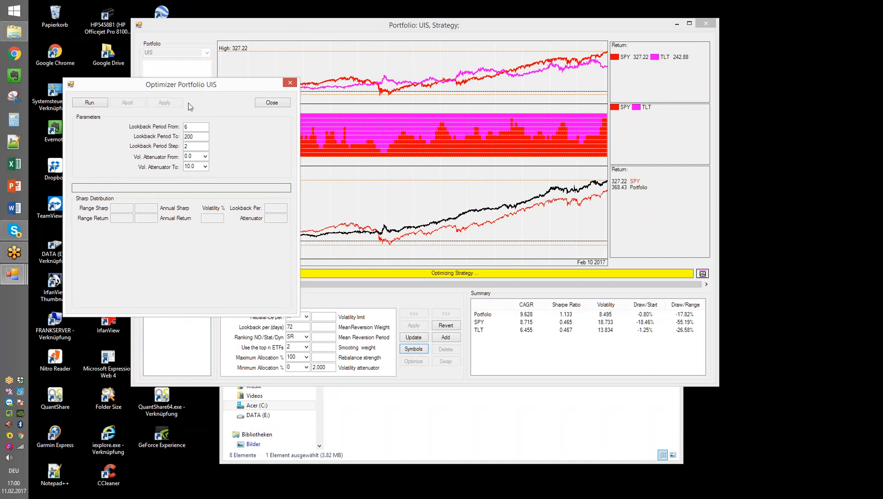
double_click(187, 146)
text(10)
double_click(191, 127)
text(10)
click(92, 103)
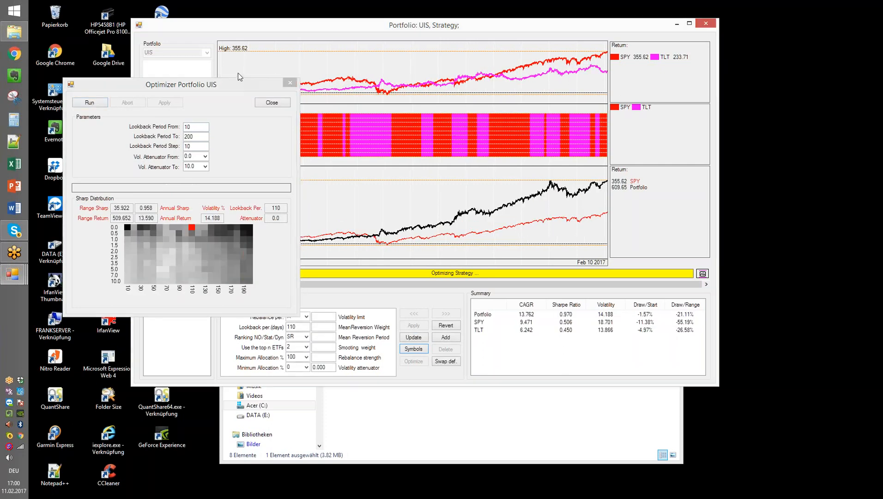
Apply the coarser map's combination of lookback 80 and attenuator 2.0, and set the history range to 10 years.
drag(237, 83, 222, 93)
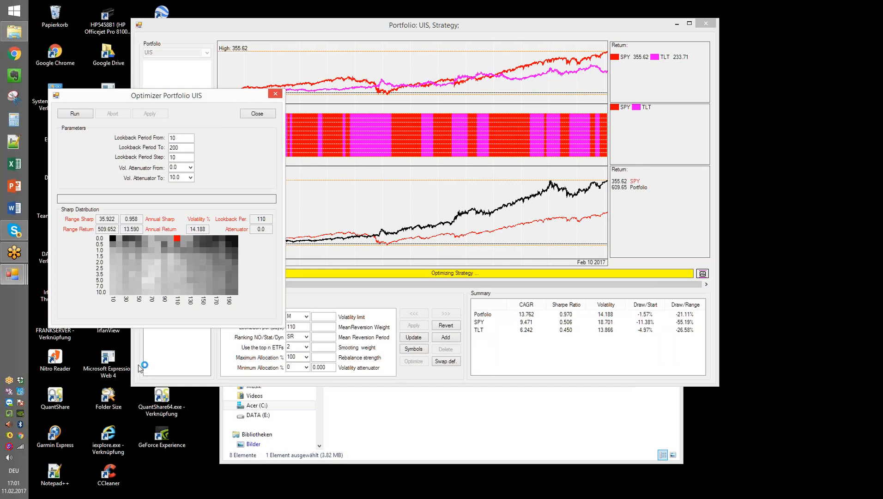
click(158, 263)
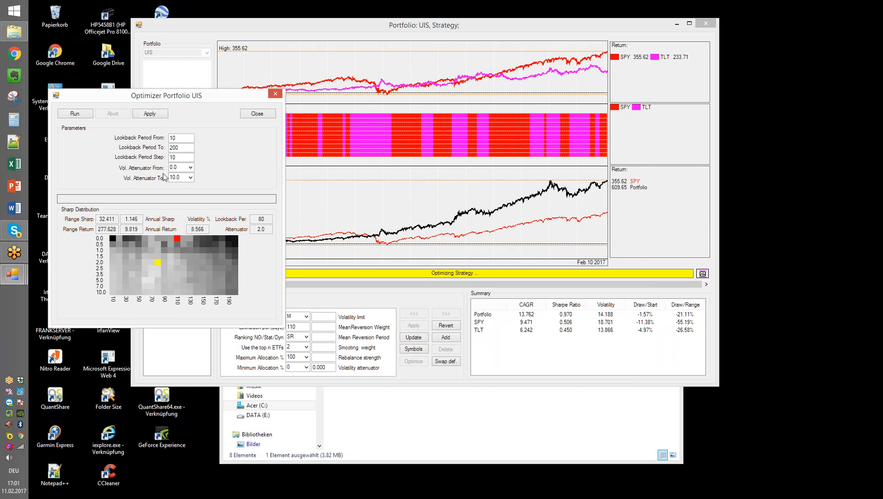
click(162, 117)
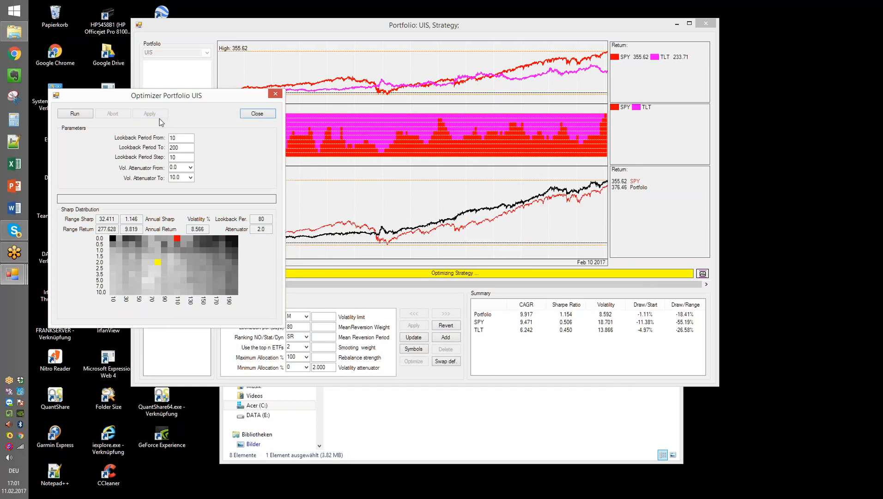
drag(188, 107, 183, 217)
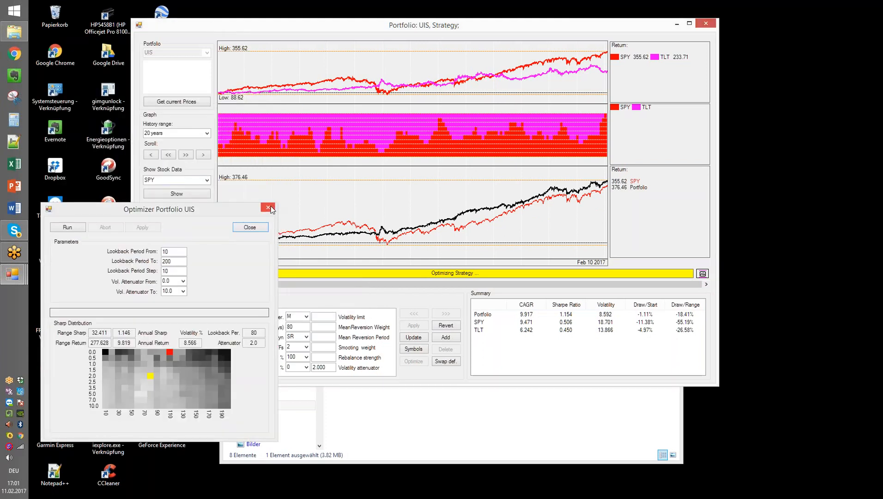
click(268, 208)
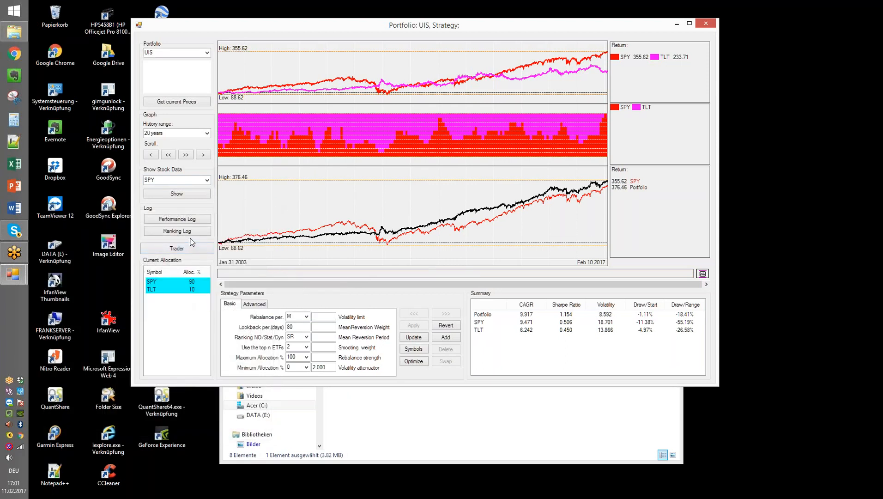
click(207, 134)
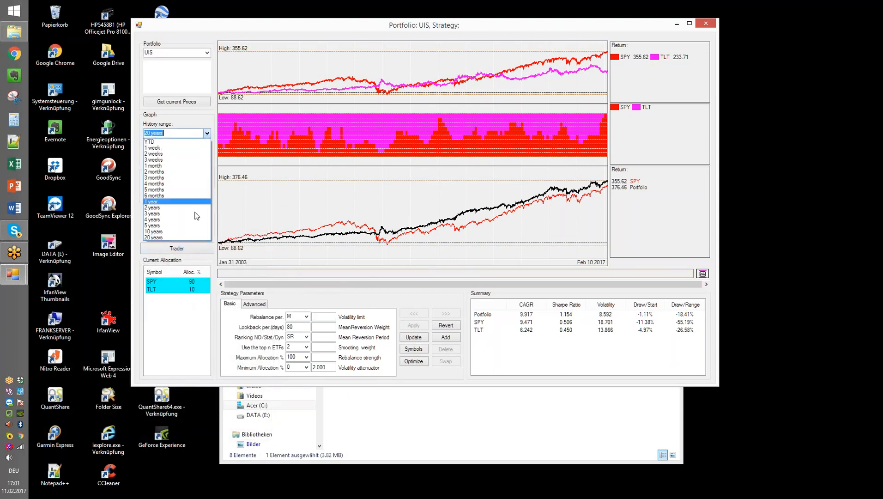
click(193, 234)
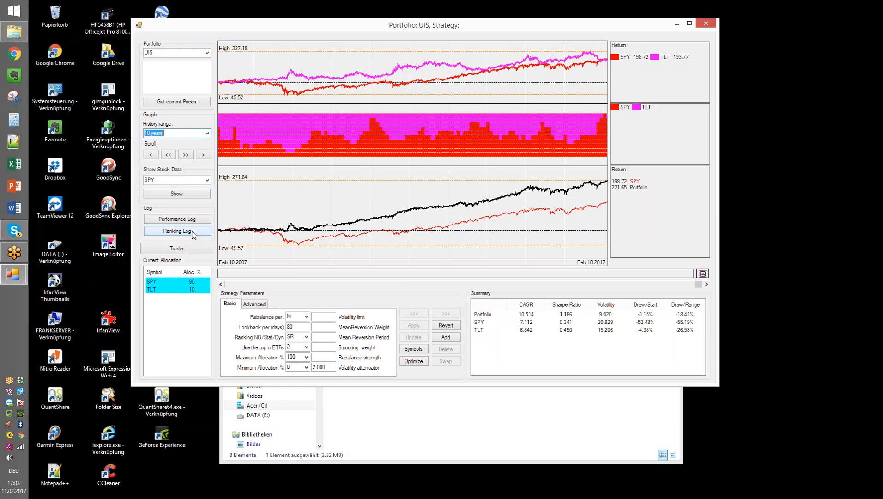
Set the strategy's volatility attenuator to 0 and apply the change.
double_click(327, 368)
text(0)
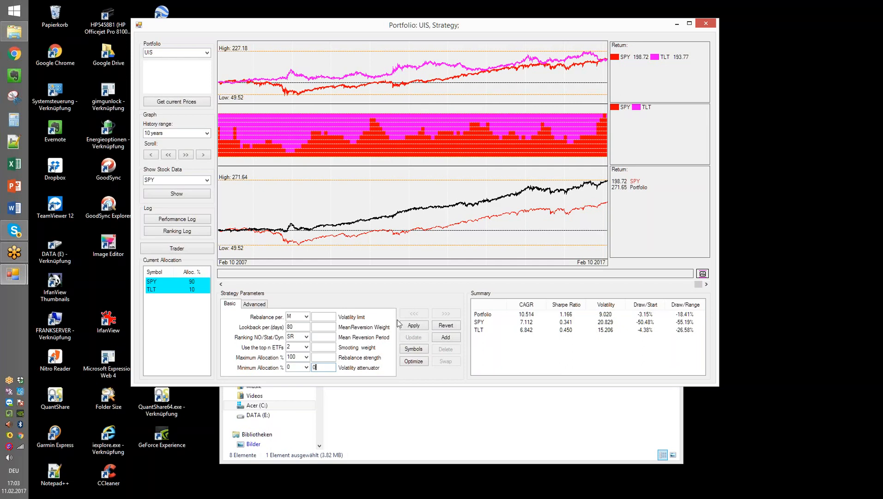
click(411, 325)
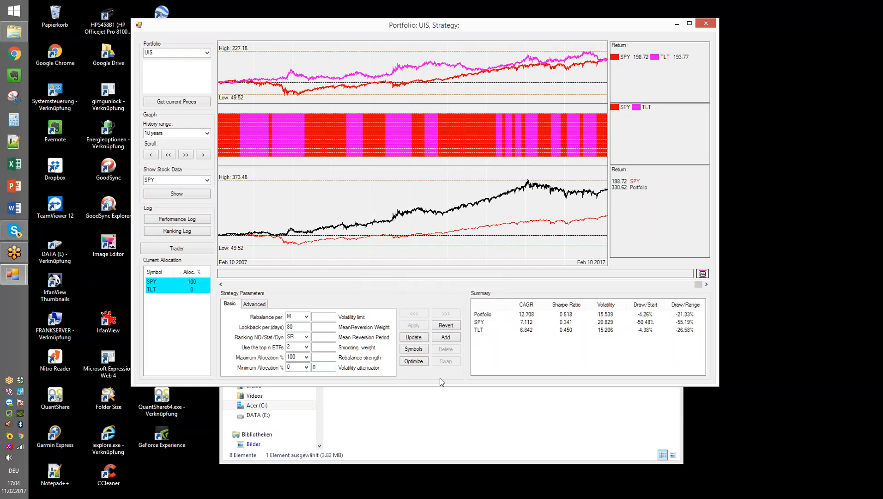
Run the optimizer on the 10-year history with the lookback period starting at 10 and a step of 10.
click(421, 361)
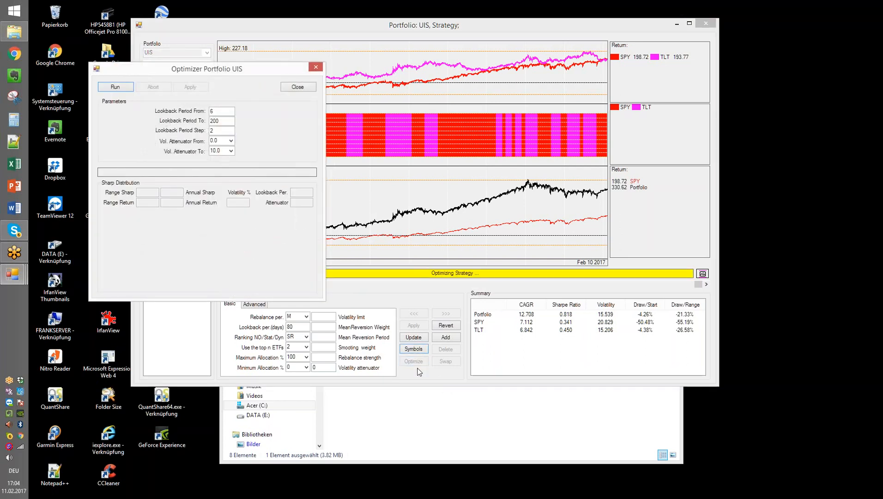
double_click(212, 131)
text(10)
double_click(212, 112)
text(10)
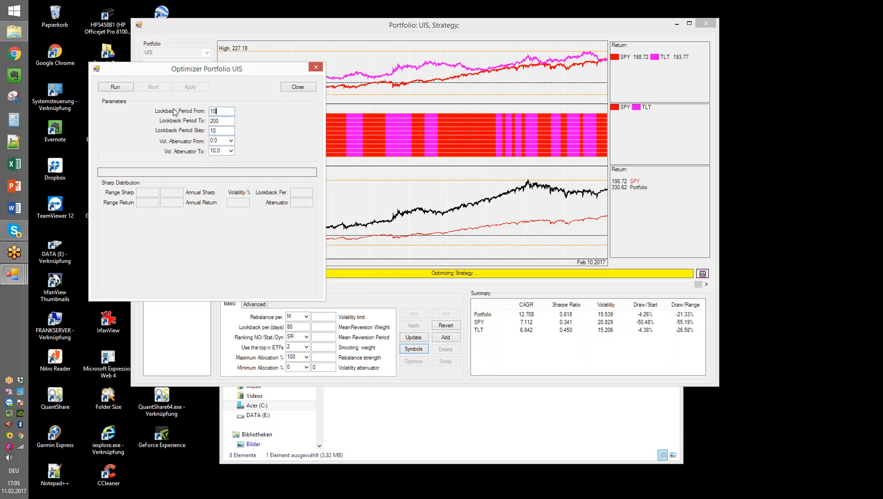
click(124, 88)
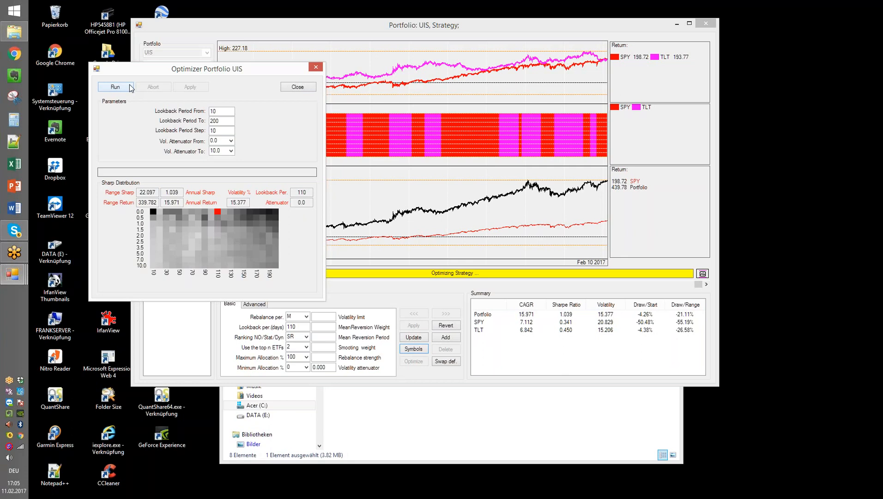
click(131, 88)
click(522, 342)
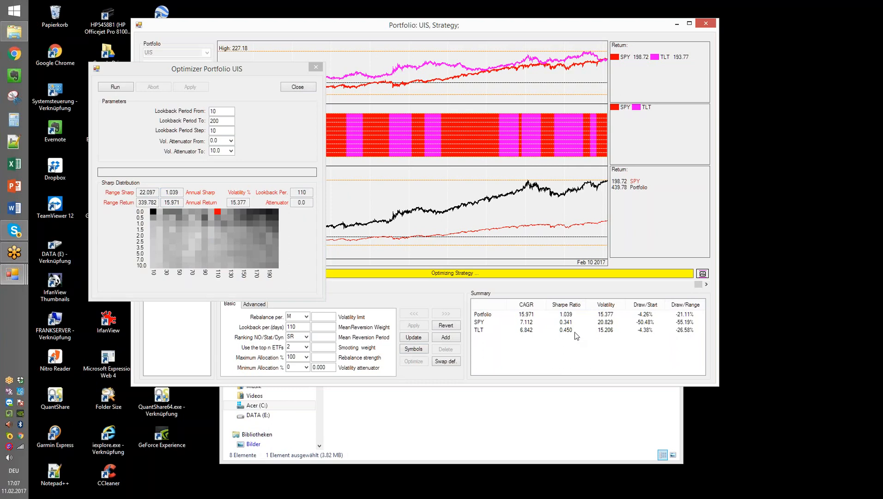
Apply the combination of lookback 80 and attenuator 2.0 from the Sharpe distribution, and close the optimizer.
click(281, 288)
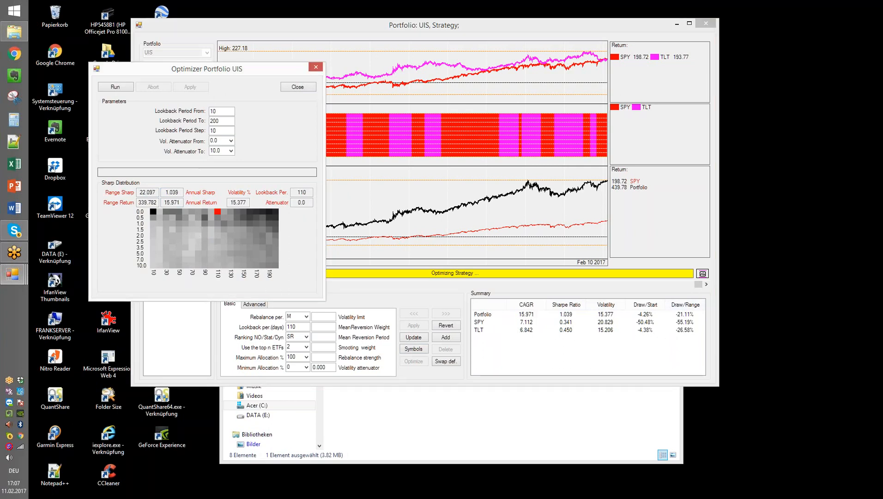
drag(238, 73, 194, 227)
click(151, 389)
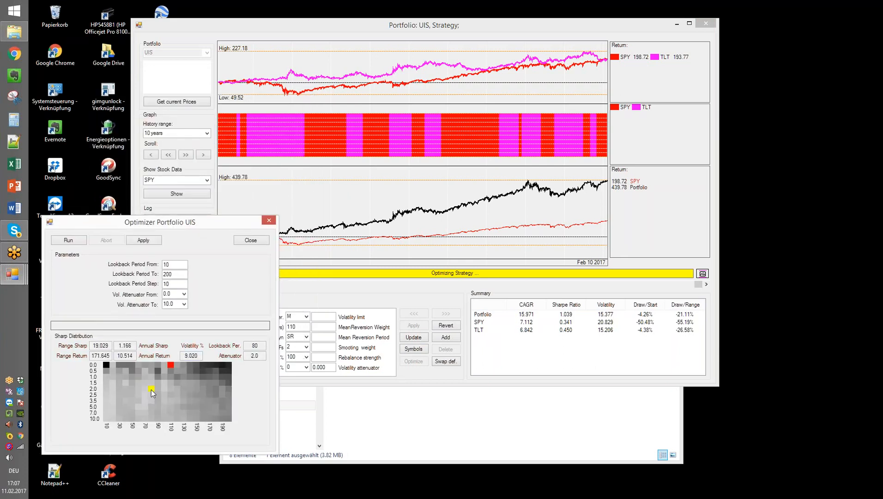
click(154, 242)
click(307, 293)
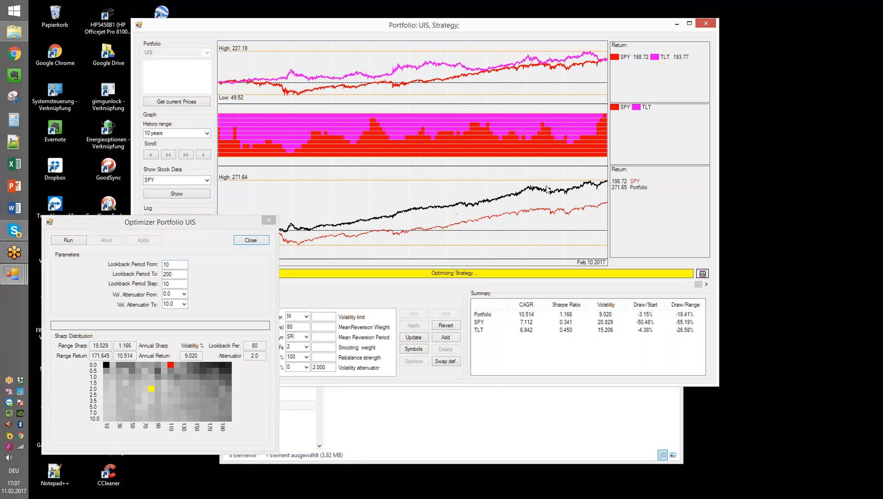
mouse_move(595, 181)
click(216, 394)
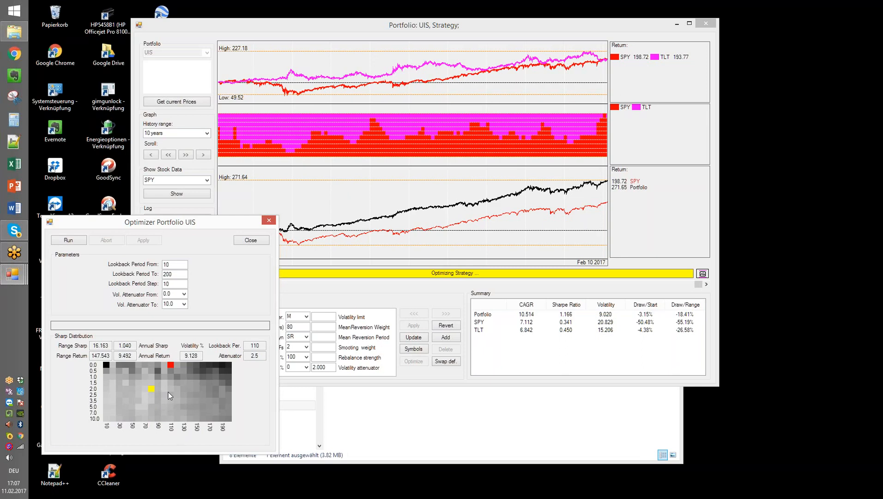
click(249, 240)
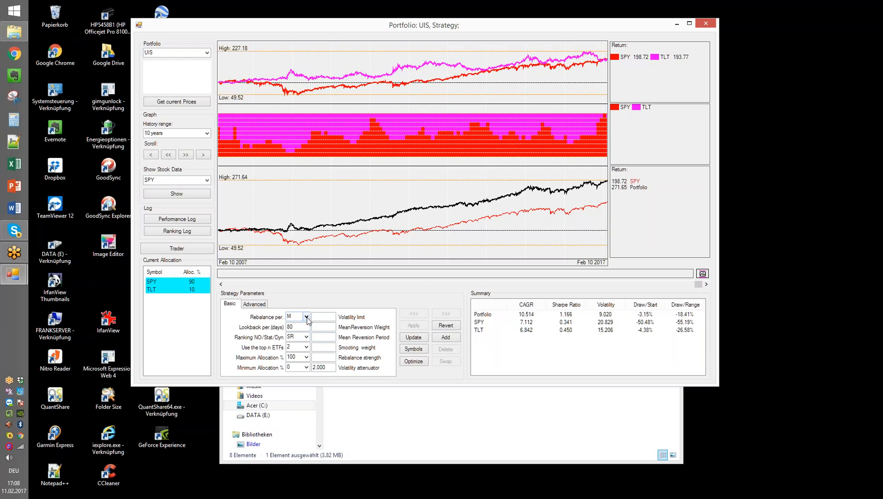
Test the ranking methods SRE and SRRP on the strategy, and return the ranking to SR.
click(307, 337)
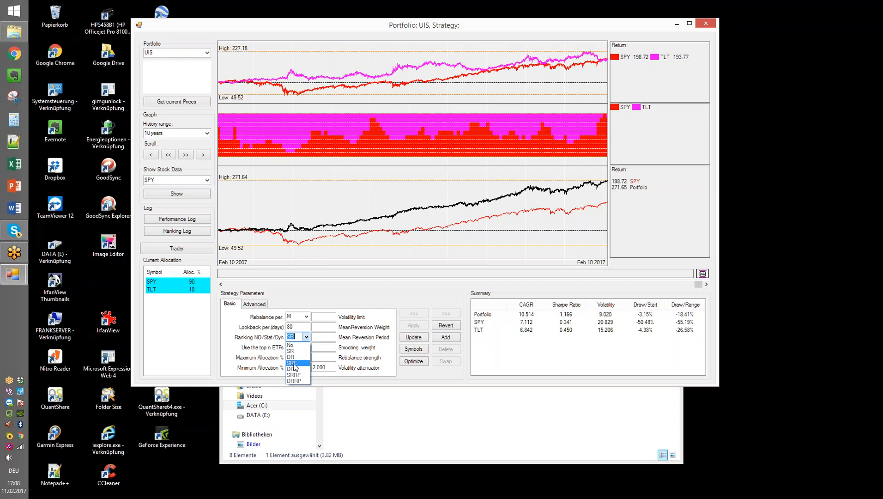
click(292, 363)
click(416, 325)
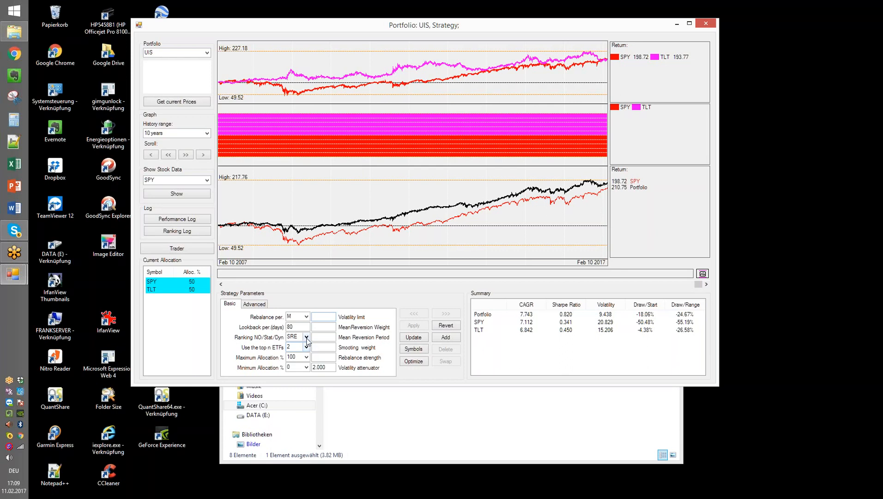
click(307, 337)
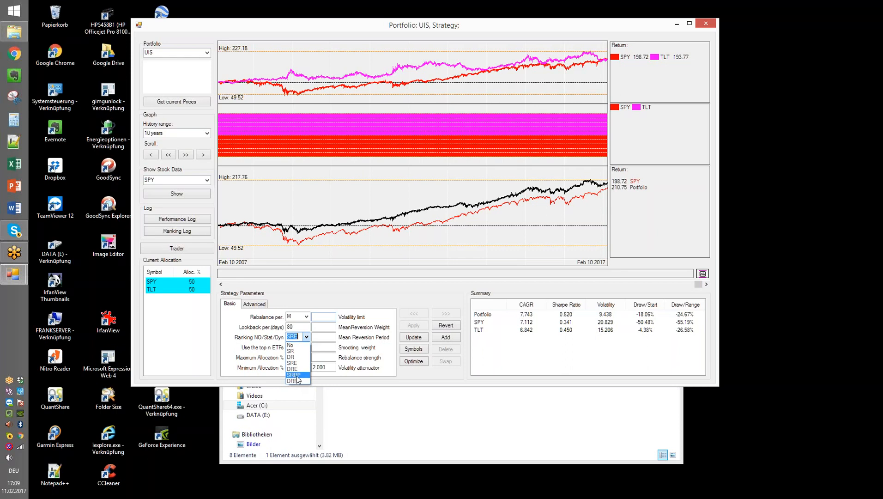
click(296, 379)
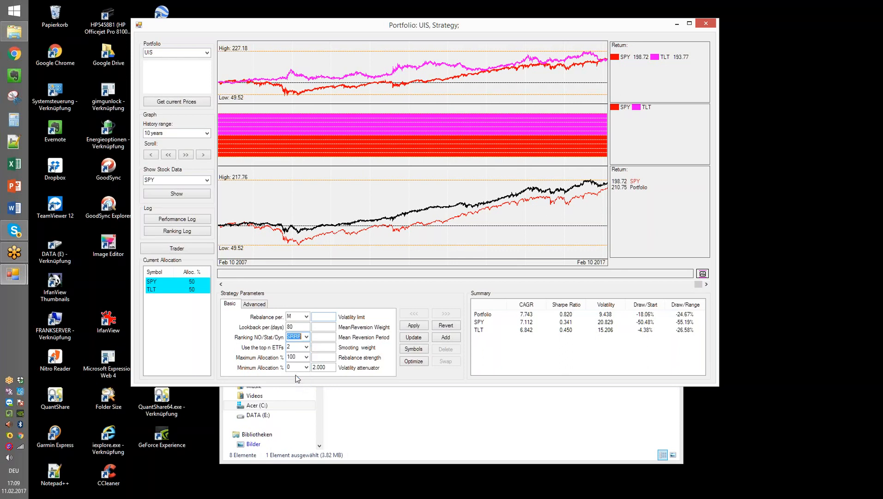
click(415, 328)
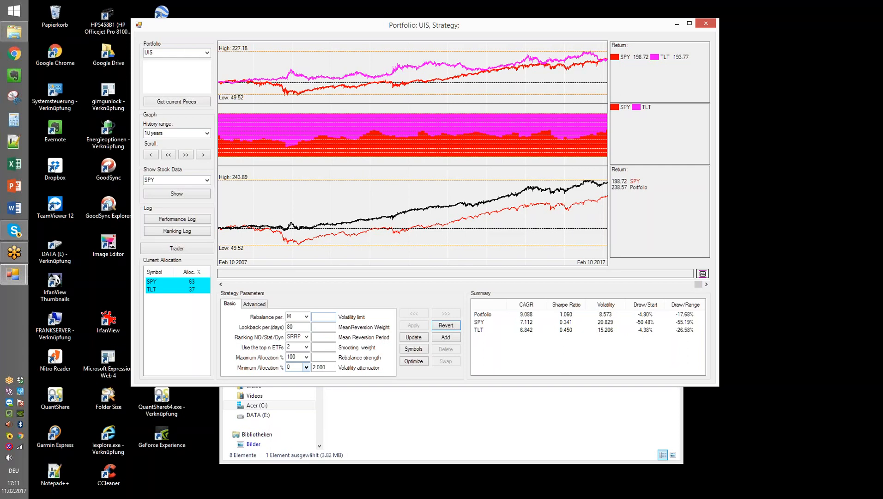
click(306, 337)
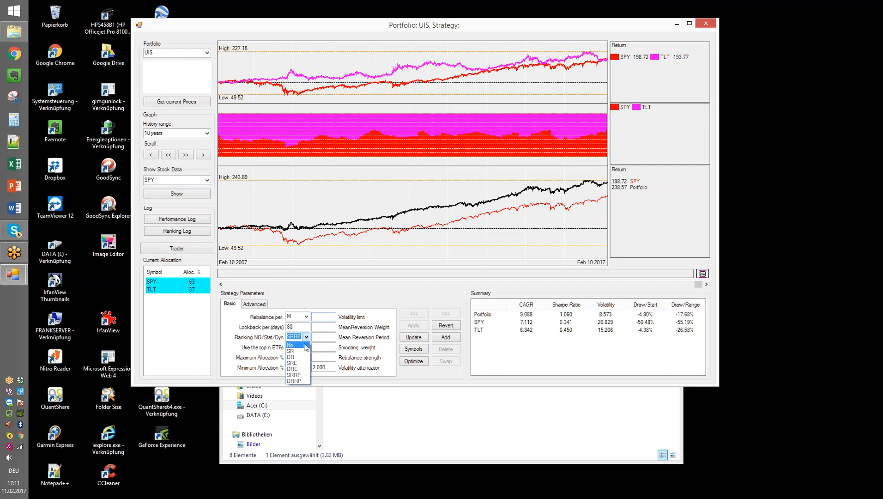
click(303, 352)
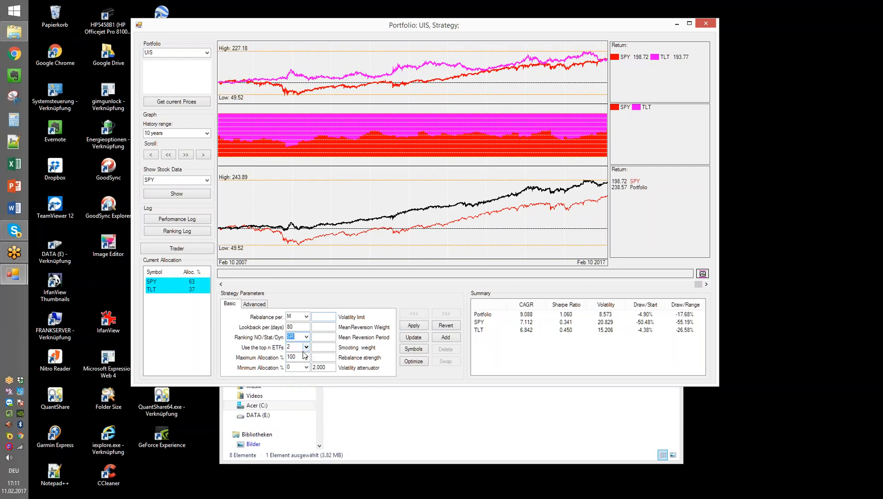
click(414, 327)
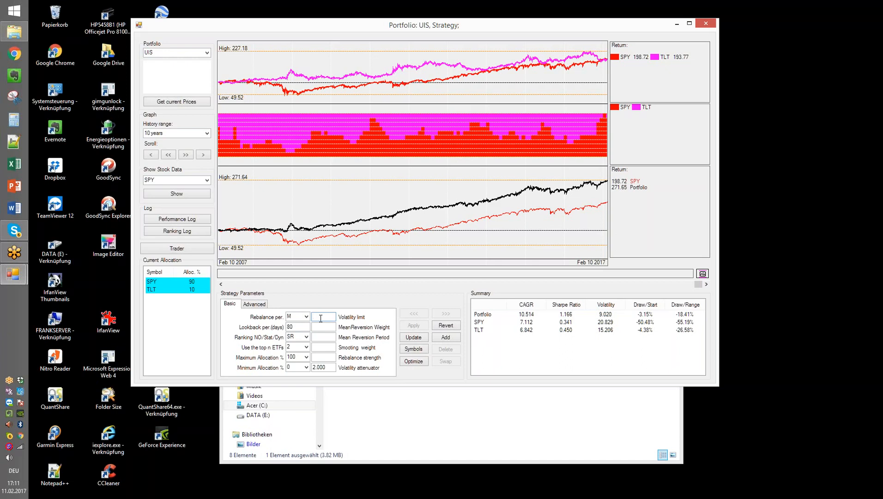
Try a volatility limit of 5 on the strategy, and remove the limit again.
text(5)
click(416, 326)
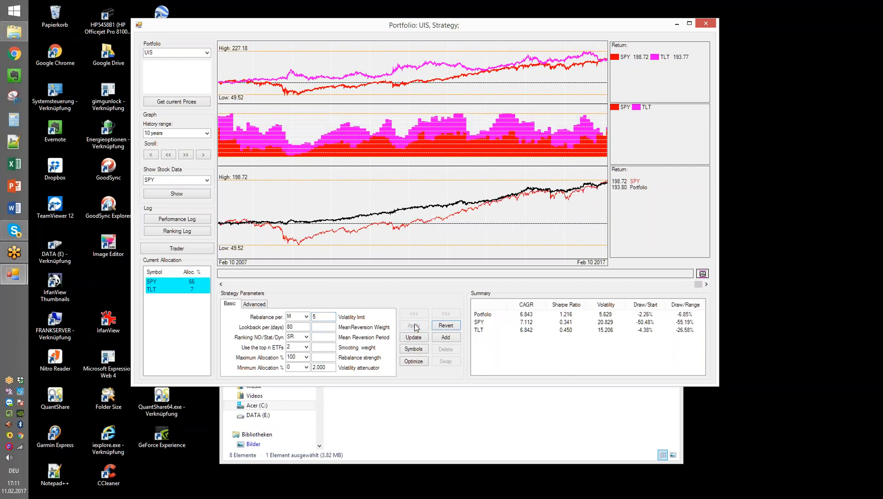
mouse_move(280, 154)
key(BackSpace)
click(423, 326)
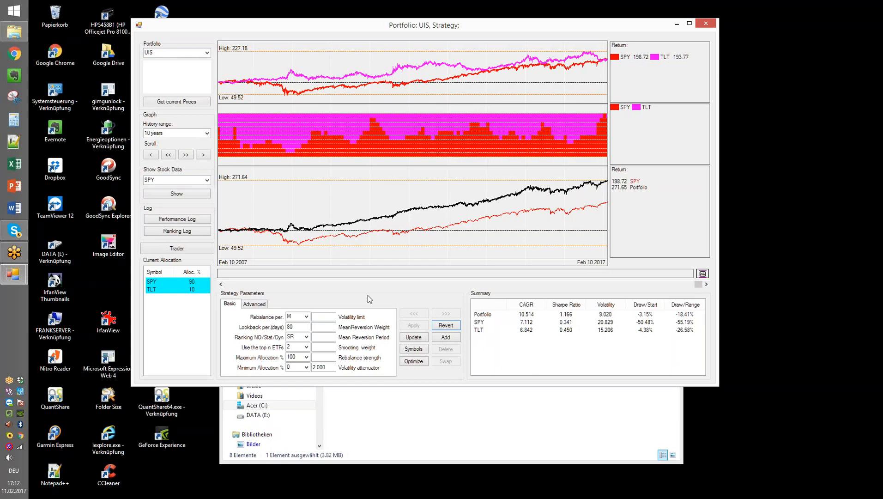
Apply a volatility limit of 9 to the strategy.
click(314, 317)
text(9)
click(415, 327)
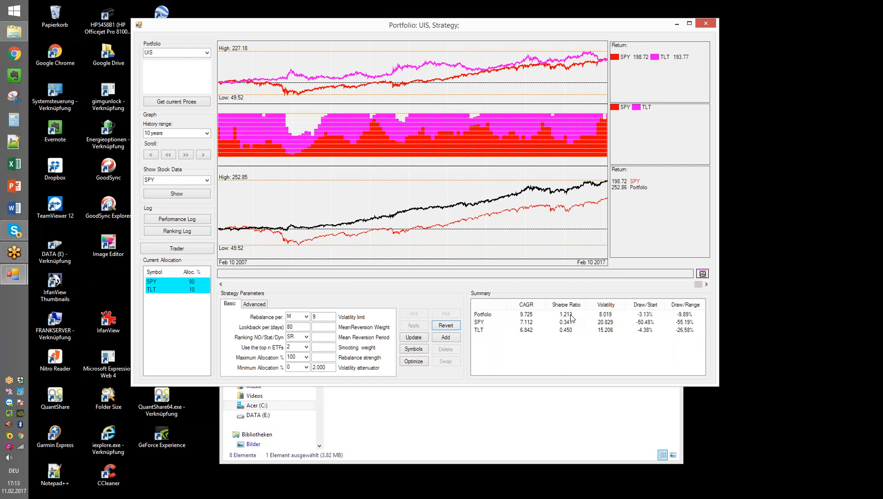
Clear the strategy's volatility limit and set the graph's history range to 1 month.
click(322, 318)
key(BackSpace)
click(206, 133)
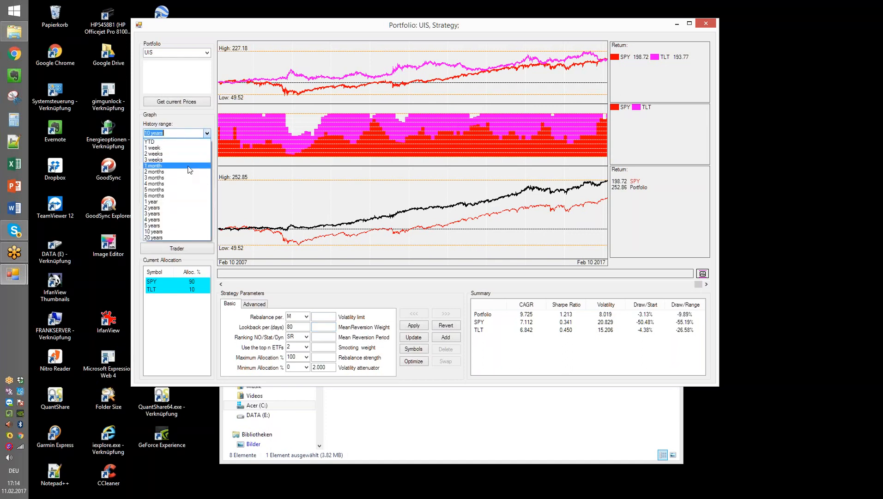
click(187, 167)
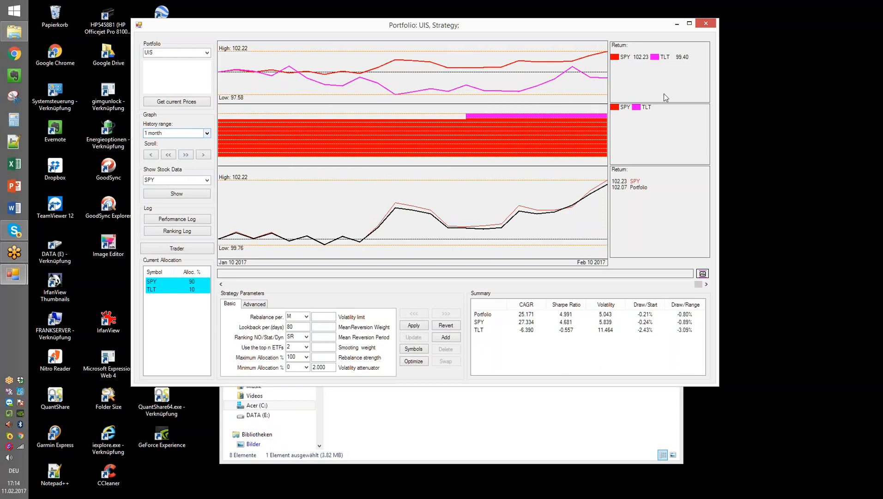
mouse_move(580, 107)
Try a mean reversion weight of -100 with a period of 5 on the strategy, using a 5-year history range.
click(329, 328)
text(-100)
click(323, 339)
text(5)
click(208, 132)
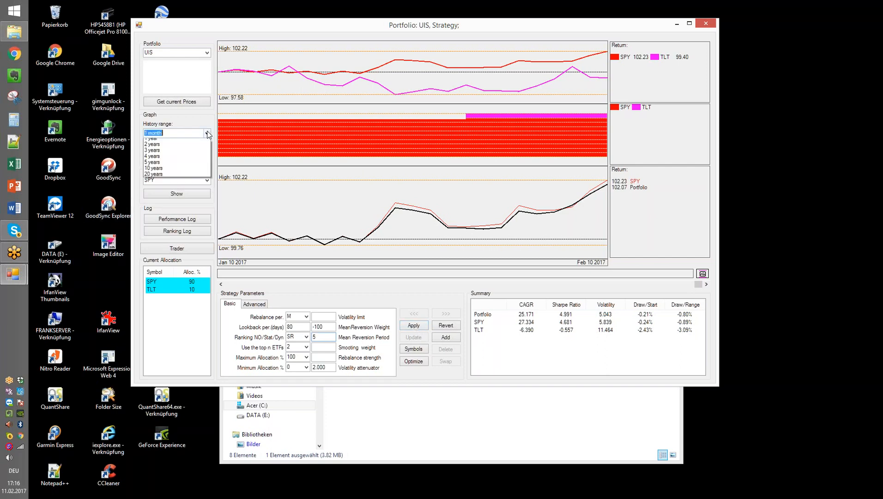
click(180, 226)
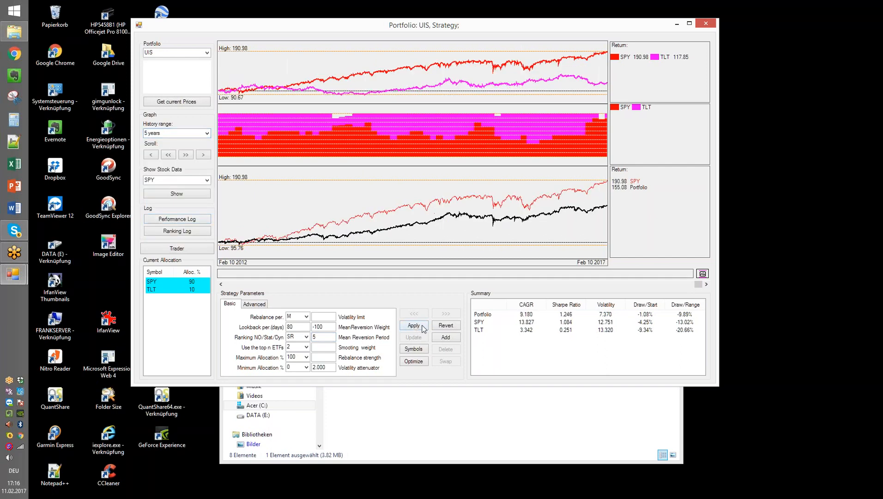
click(422, 327)
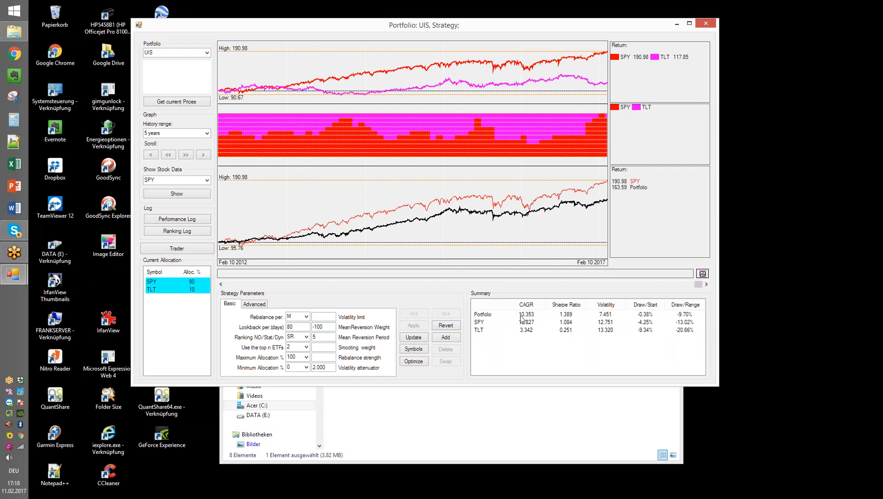
Set the history range to 10 years, and apply the strategy with the mean reversion weight and period cleared.
click(206, 133)
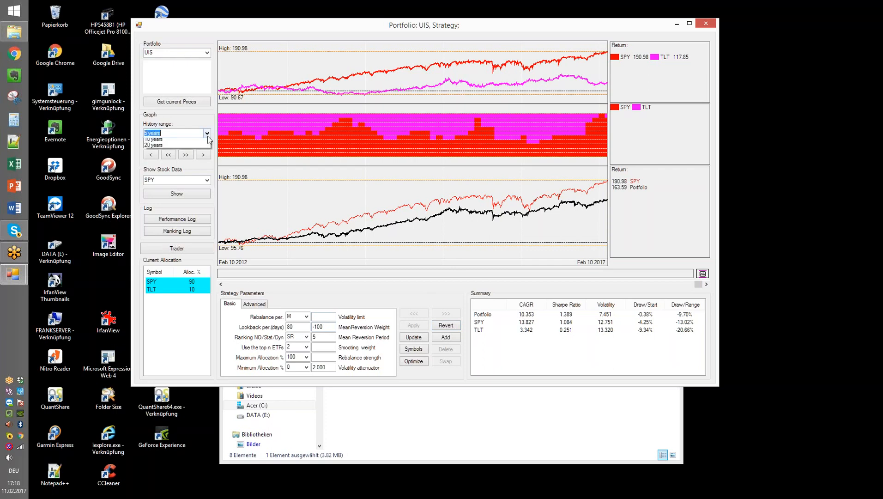
click(179, 232)
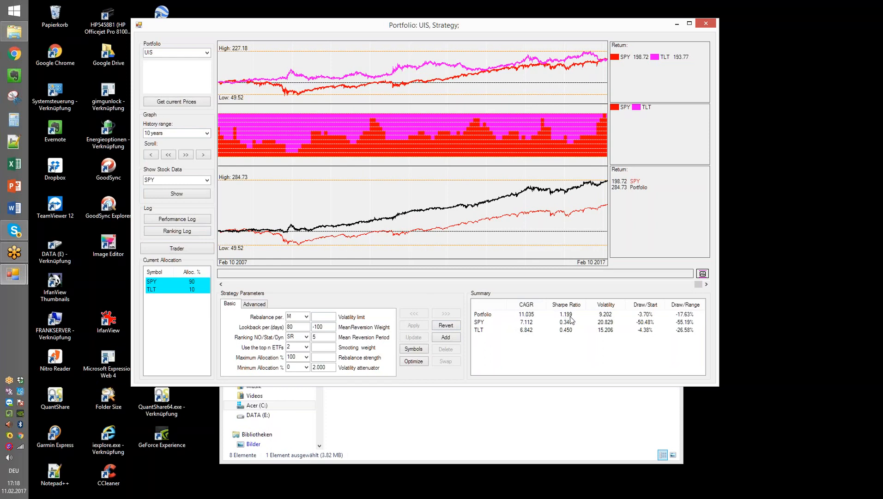
drag(332, 327, 306, 327)
key(Delete)
click(413, 326)
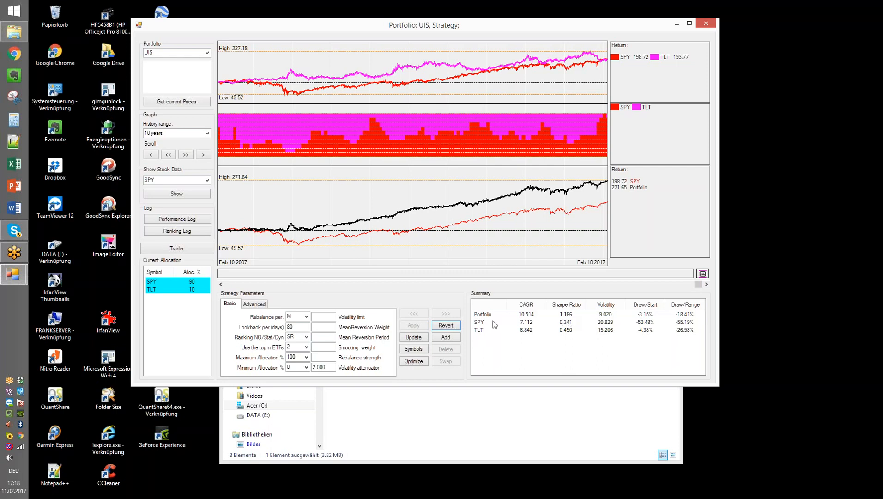
Try a trading delay of 1 on the strategy, and return the delay to 0.
click(255, 304)
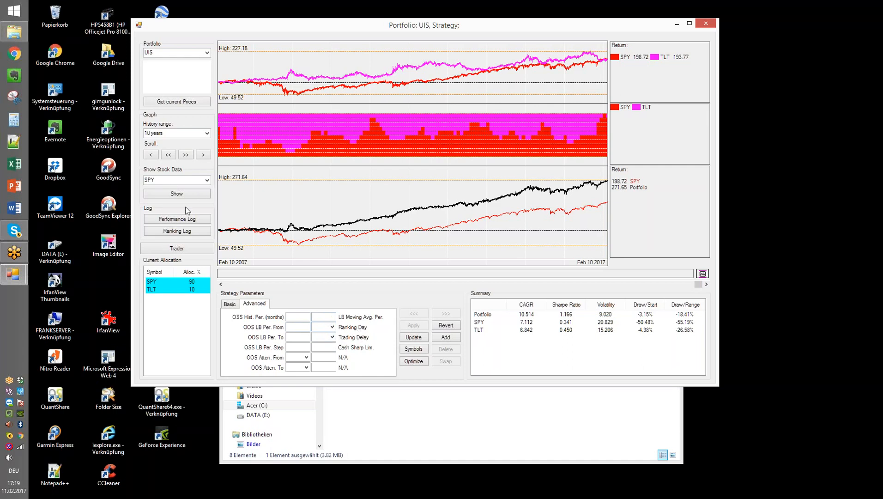
click(334, 337)
click(329, 352)
click(408, 327)
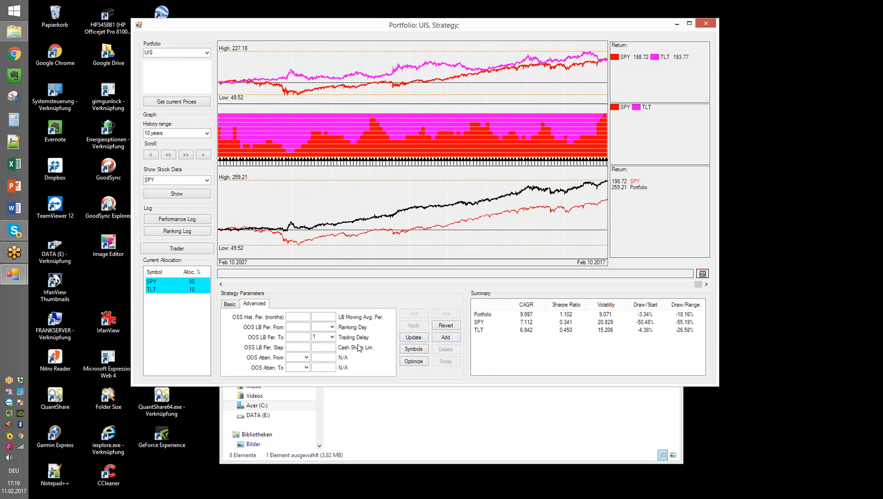
click(332, 337)
click(330, 345)
click(415, 326)
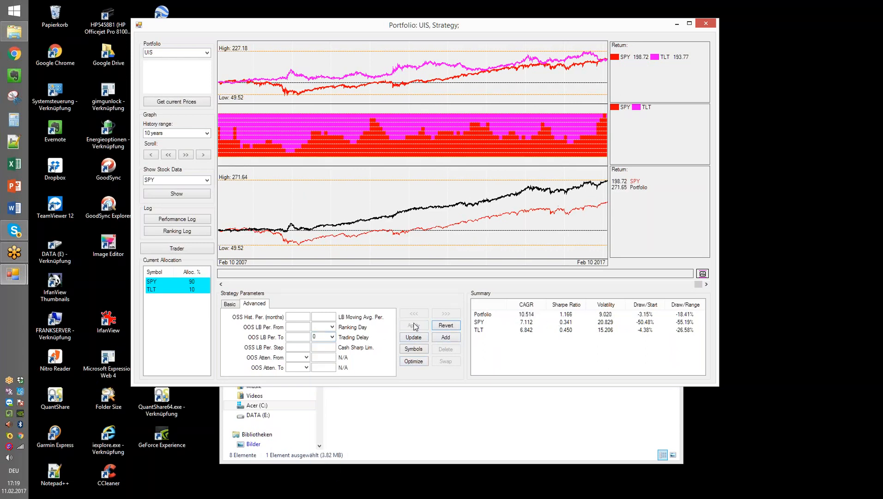
Apply a ranking day of 30 combined with a trading delay of 1 to the strategy.
click(332, 327)
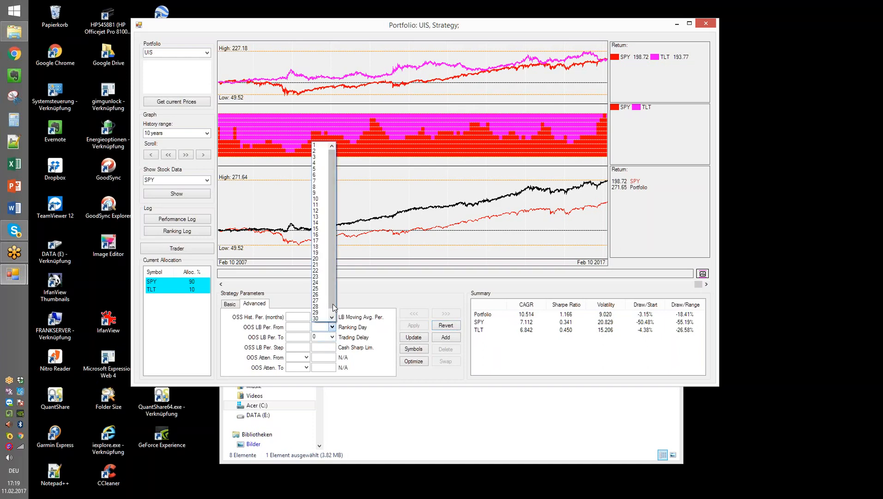
drag(334, 310, 334, 316)
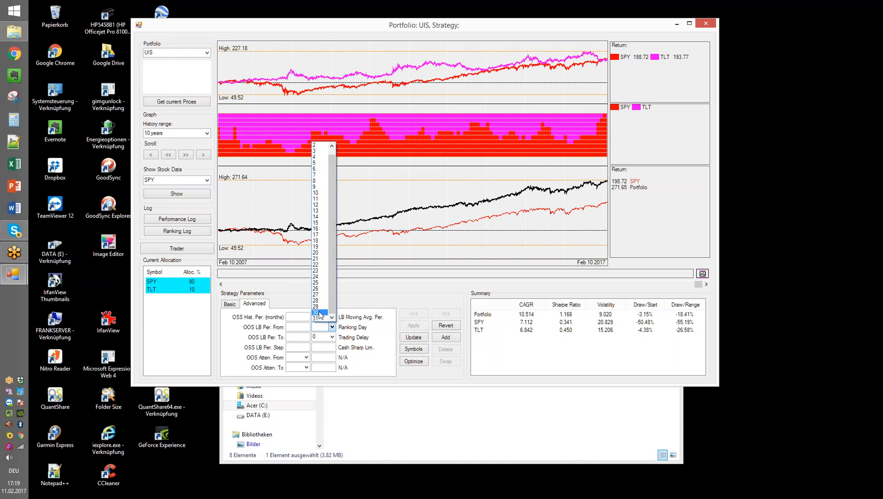
click(320, 313)
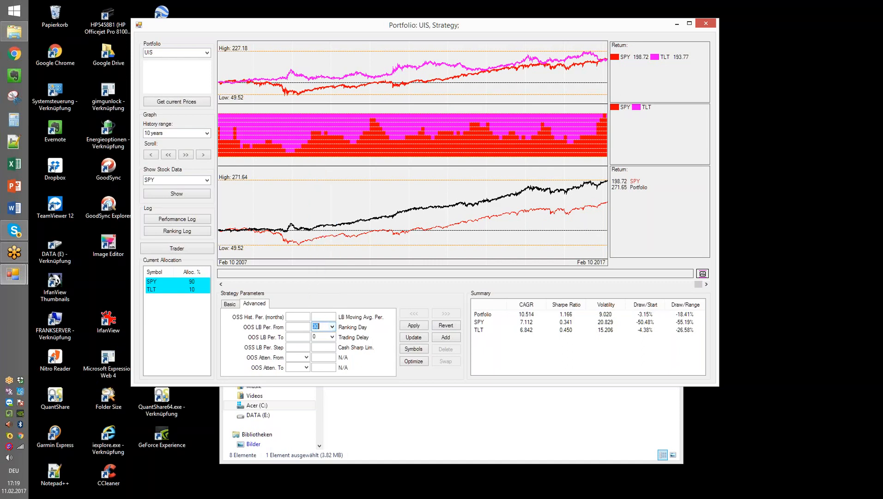
click(332, 337)
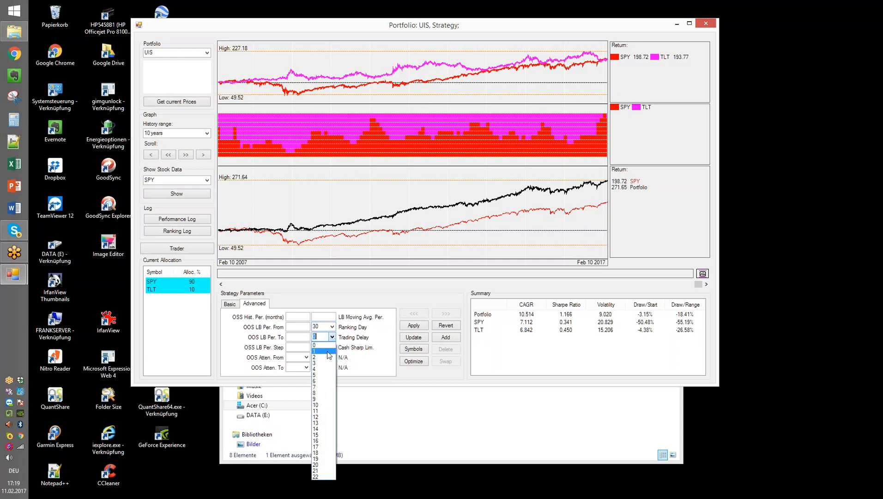
click(328, 352)
click(414, 326)
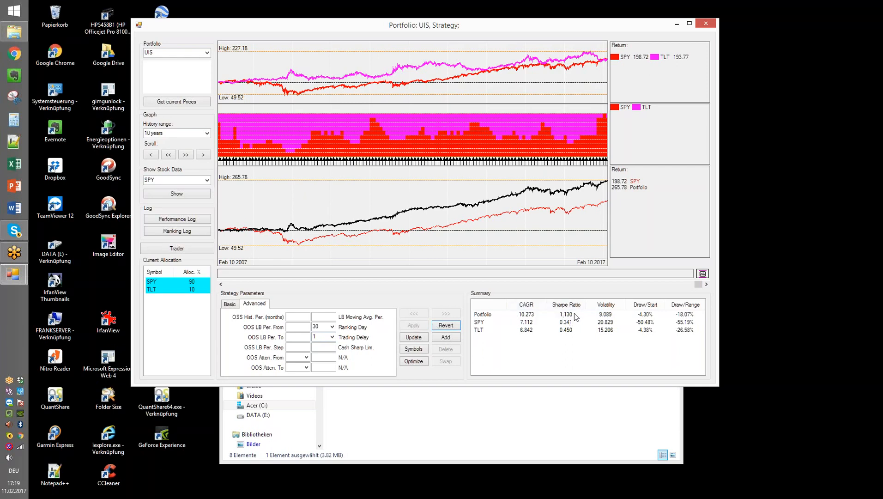
Show the UIS portfolio's charts for a history range of 1 month and examine the allocation change.
click(207, 133)
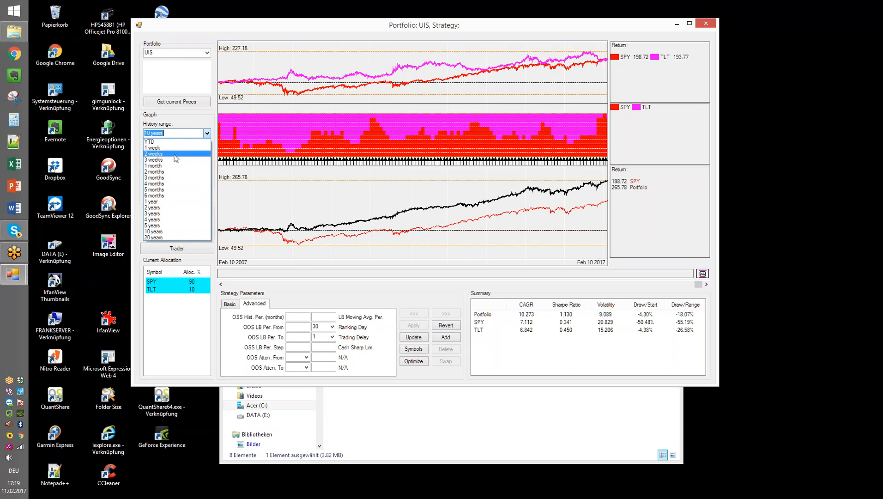
click(176, 165)
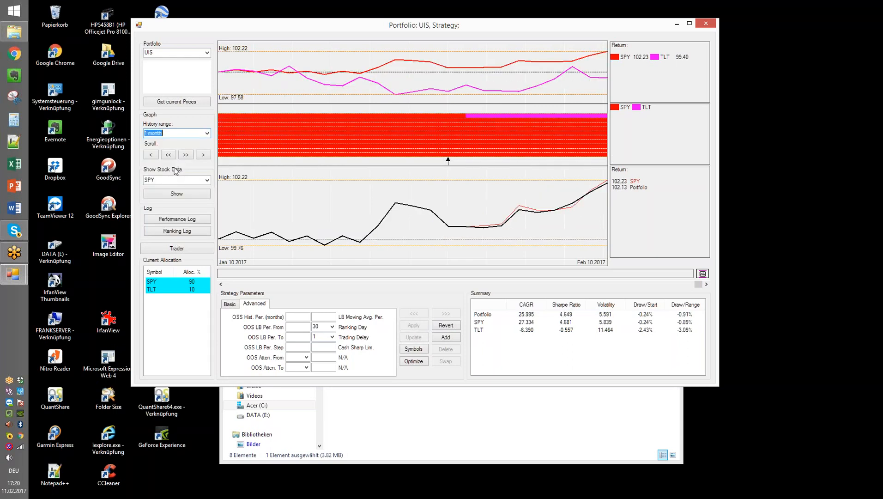
mouse_move(465, 116)
Apply a trading delay of 5 to the UIS strategy and show the charts over 10 years.
click(332, 336)
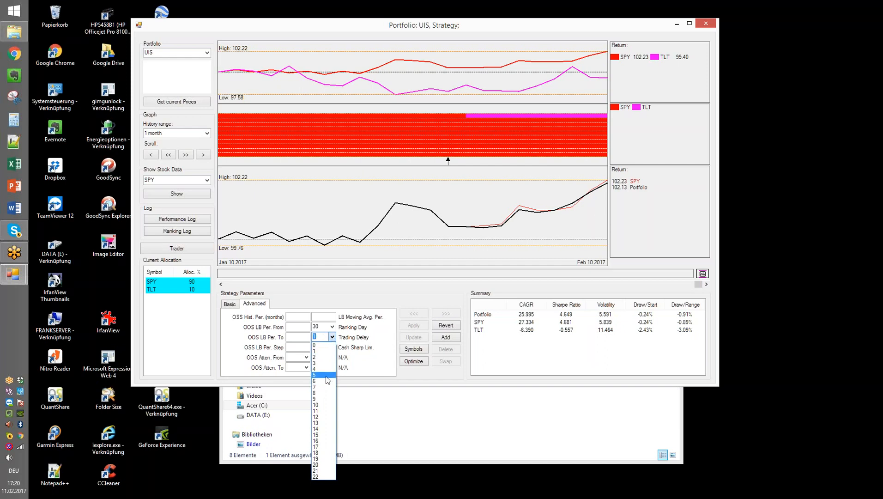
click(323, 375)
click(421, 326)
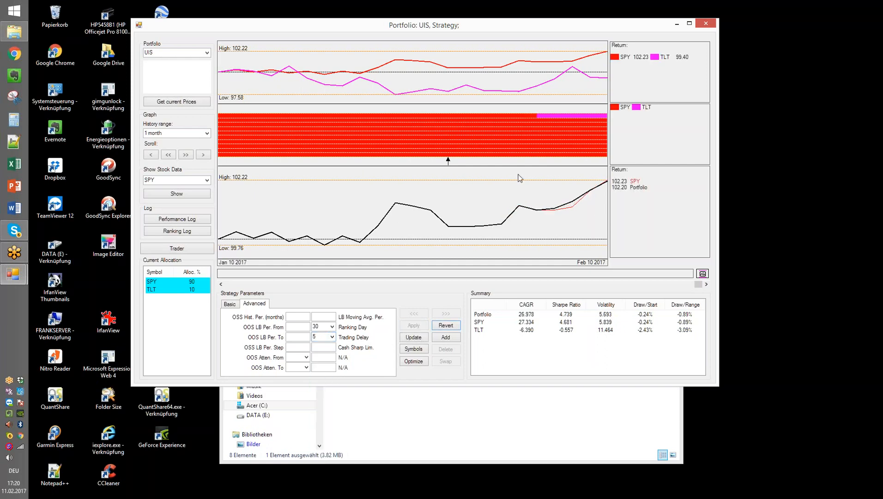
mouse_move(502, 160)
click(207, 133)
click(194, 232)
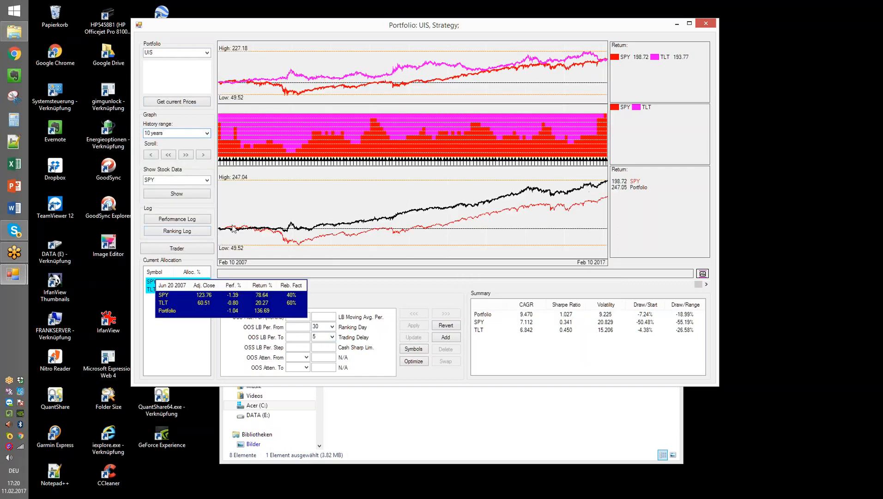
Set the trading delay to 0 and the ranking day to 15, and apply the strategy parameters.
click(332, 337)
click(321, 343)
click(332, 327)
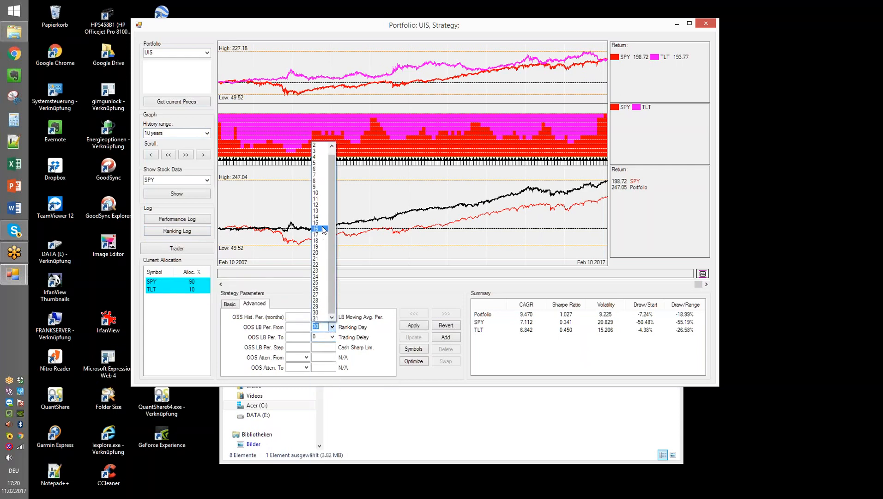
click(319, 225)
click(414, 326)
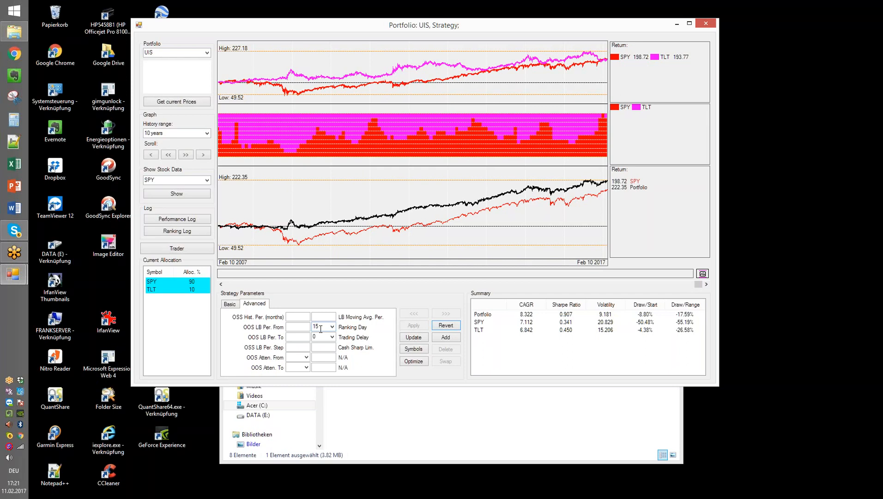
Set the ranking day to 31 and review the UIS portfolio's ranking log.
double_click(323, 327)
click(332, 327)
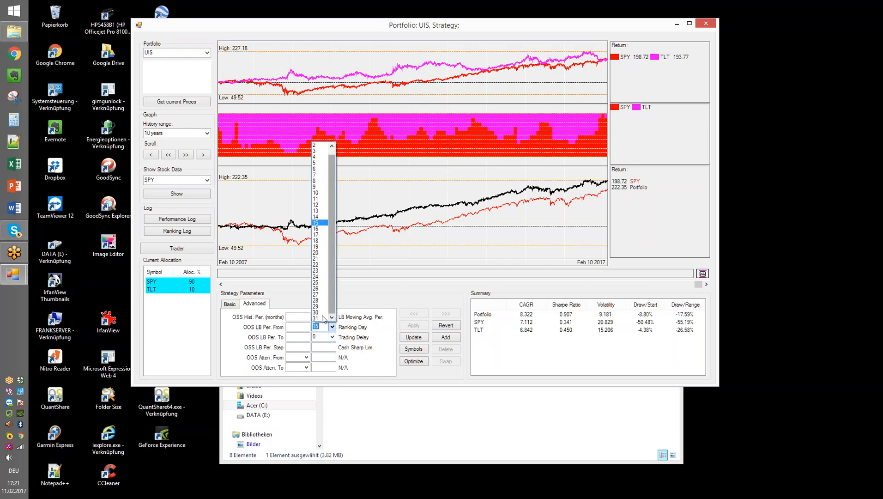
click(321, 318)
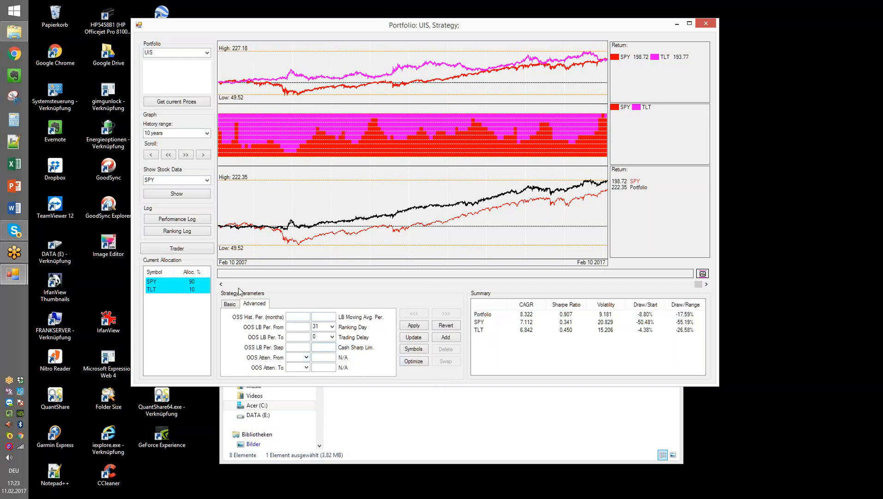
click(183, 233)
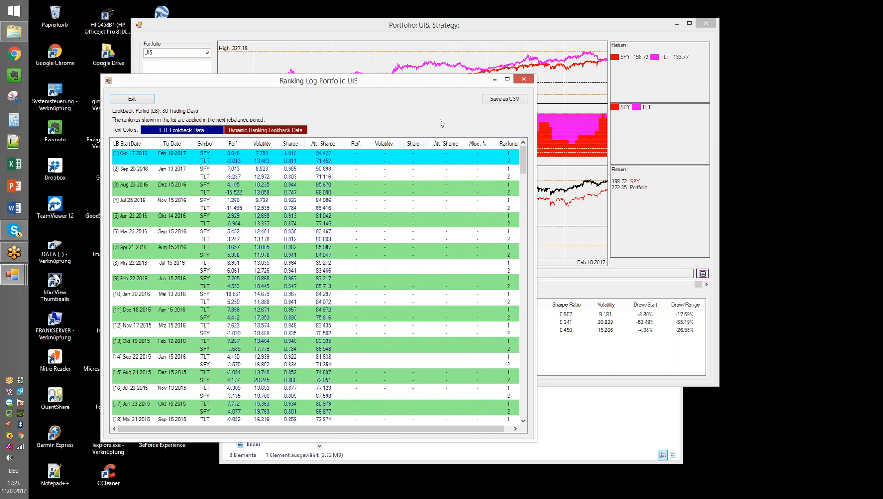
click(523, 81)
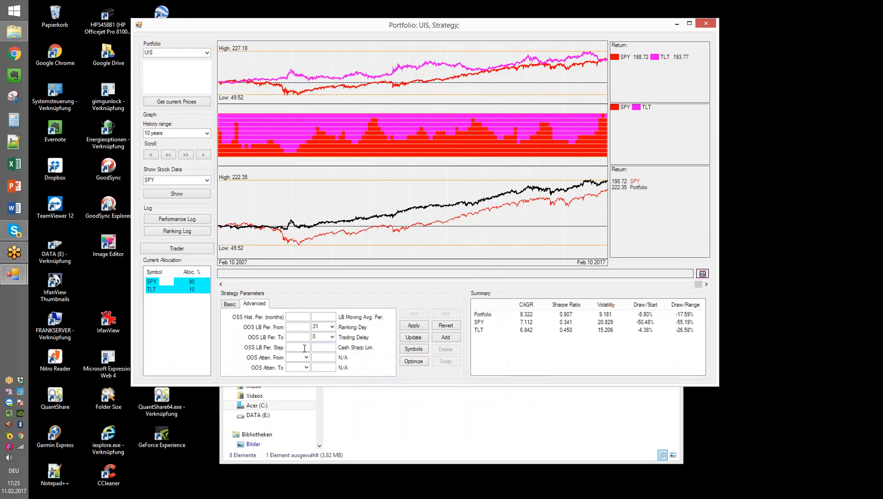
Set the cash Sharpe limit to 0.8 and apply the strategy parameters.
text(0.8)
click(414, 325)
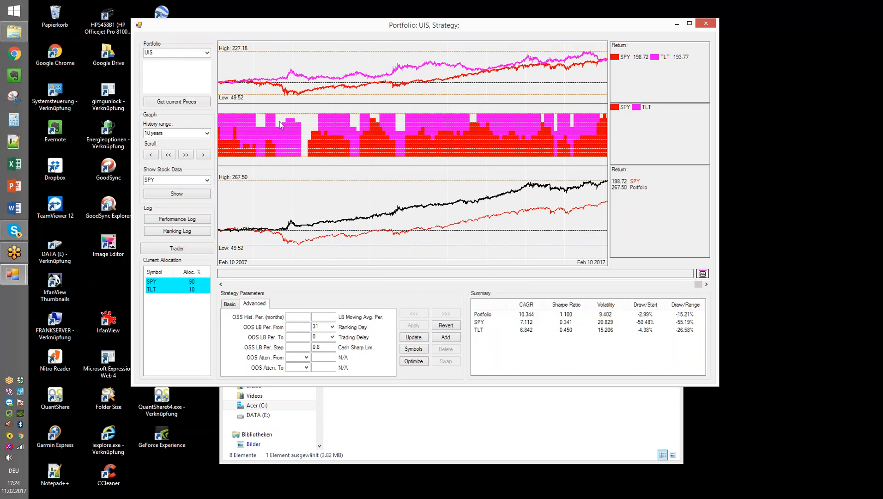
Examine the portfolio's allocation over a 1-year history range, and return the charts to 10 years.
click(207, 133)
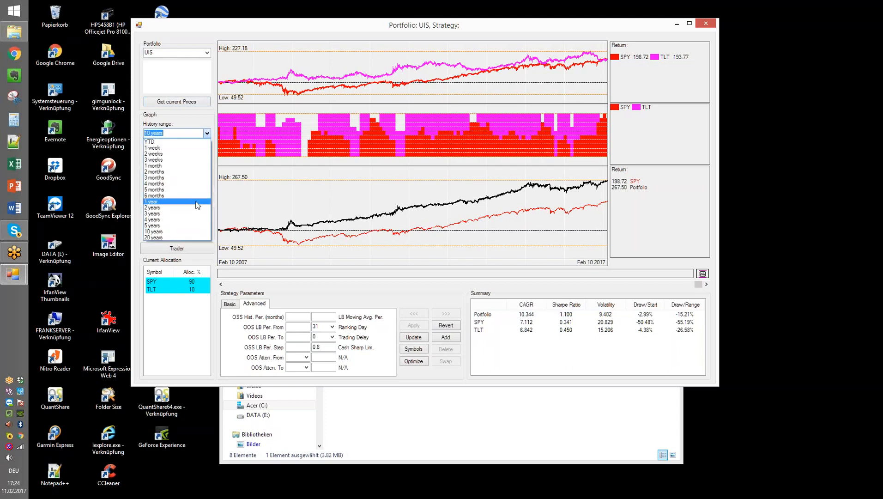
click(196, 203)
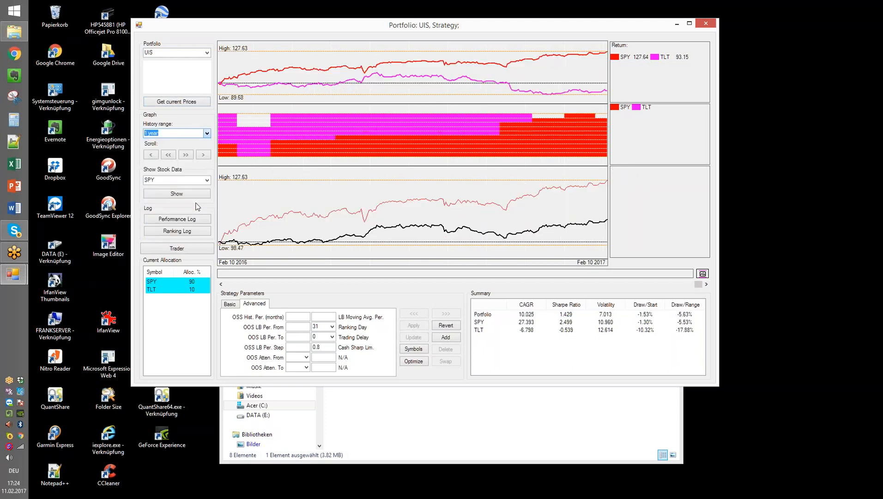
mouse_move(539, 119)
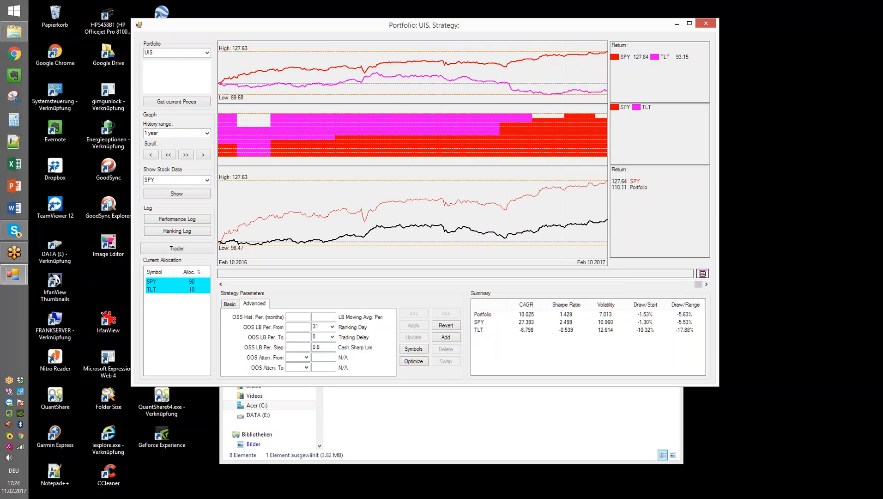
click(207, 133)
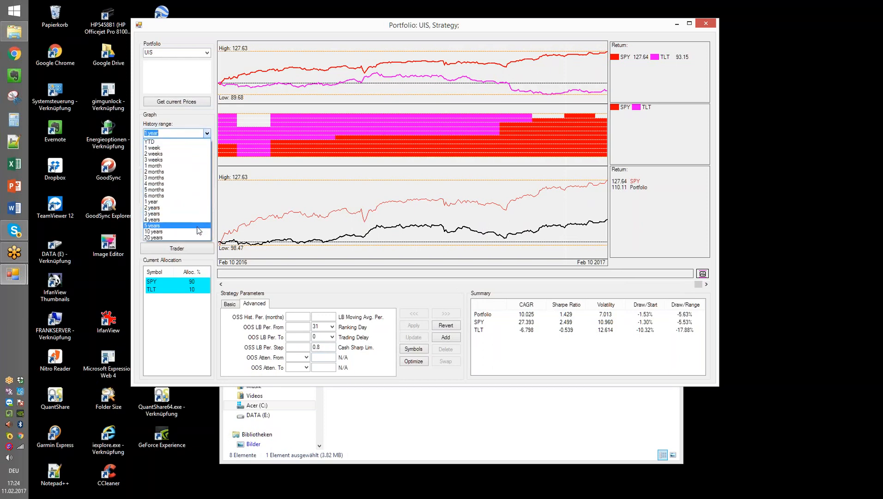
click(199, 232)
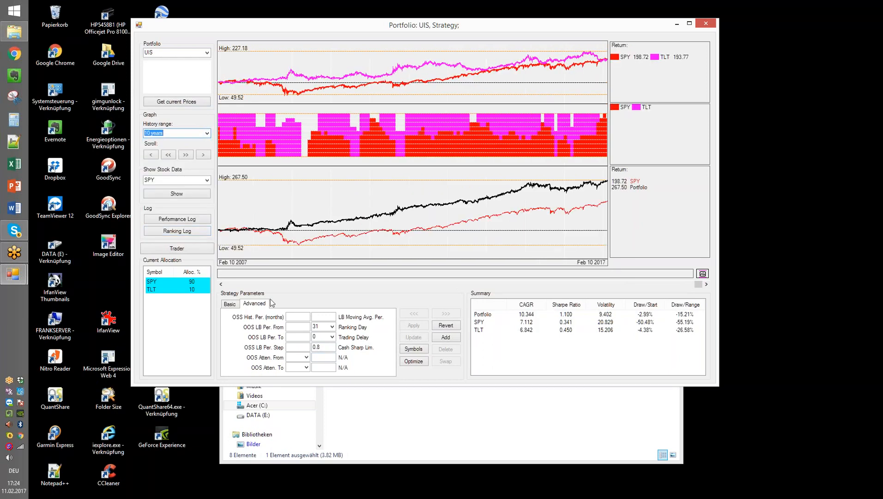
Try a cash Sharpe limit of 0.82 and another of 0.78, applying each to the strategy.
click(328, 346)
text(2)
click(407, 326)
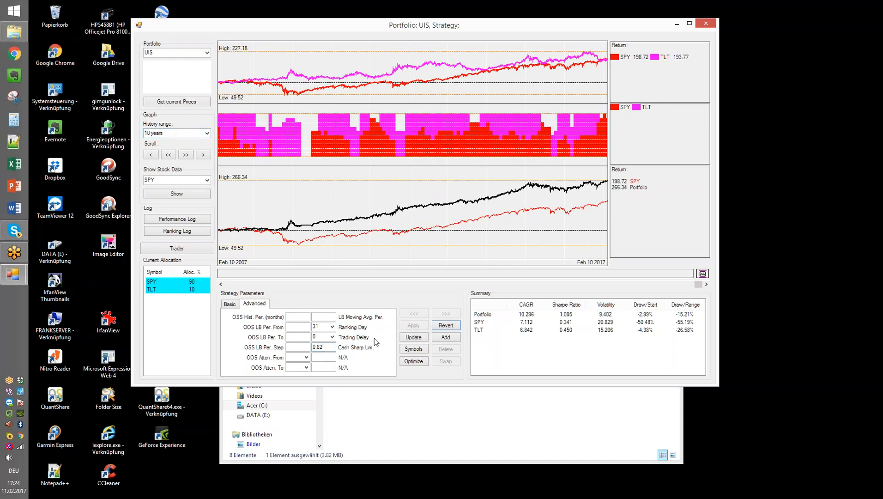
double_click(325, 346)
text(78)
click(414, 326)
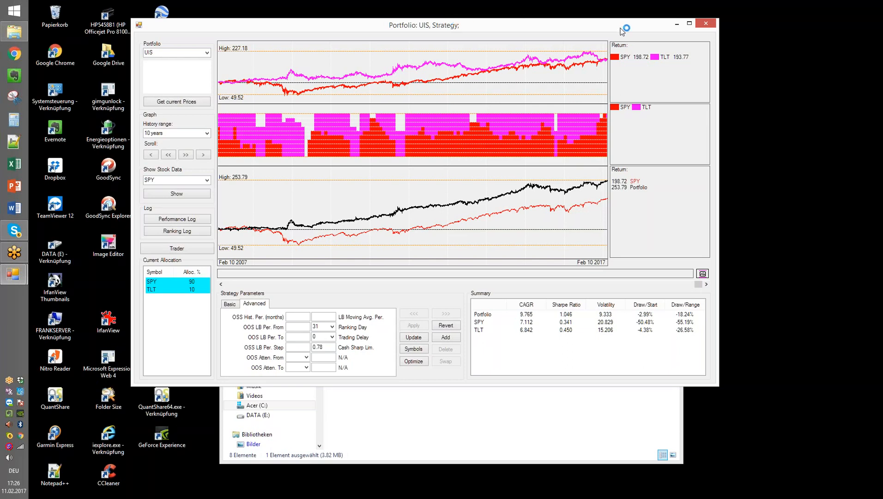
Close the UIS portfolio window and discard the changed strategy parameters.
click(708, 26)
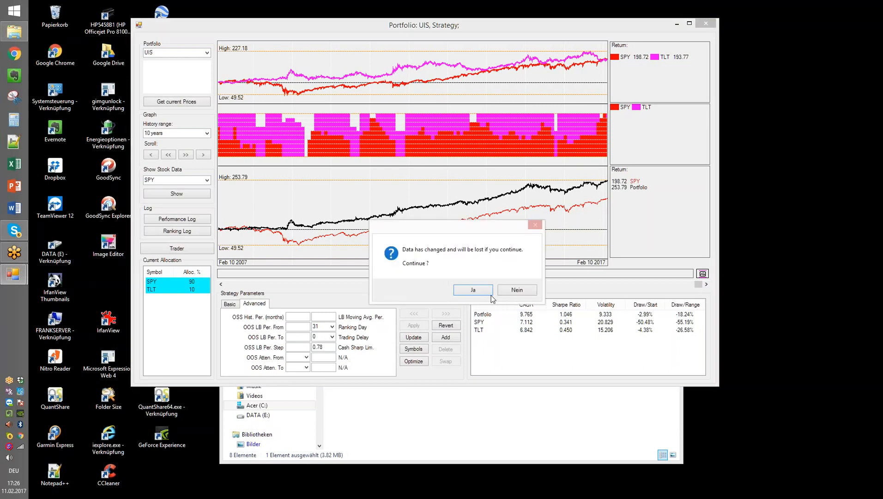
click(487, 293)
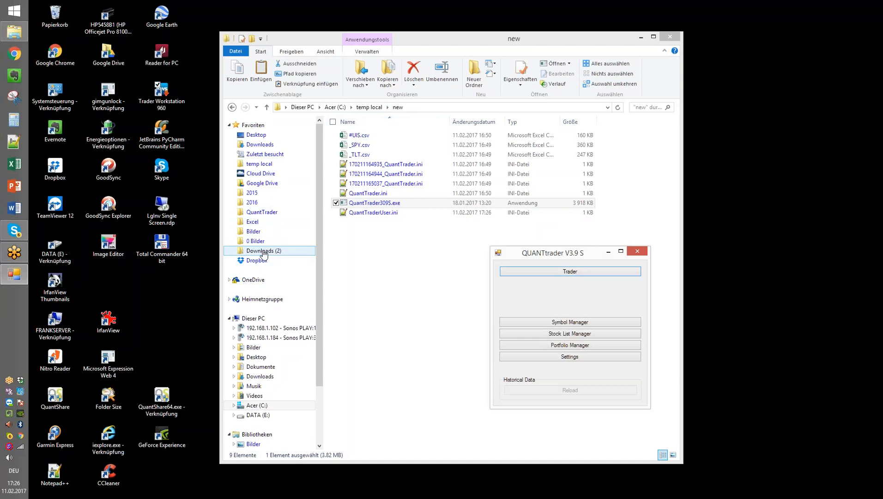
Copy US sectors.csv from the QuantTrader ETF lists folder into the new folder inside temp local.
click(261, 212)
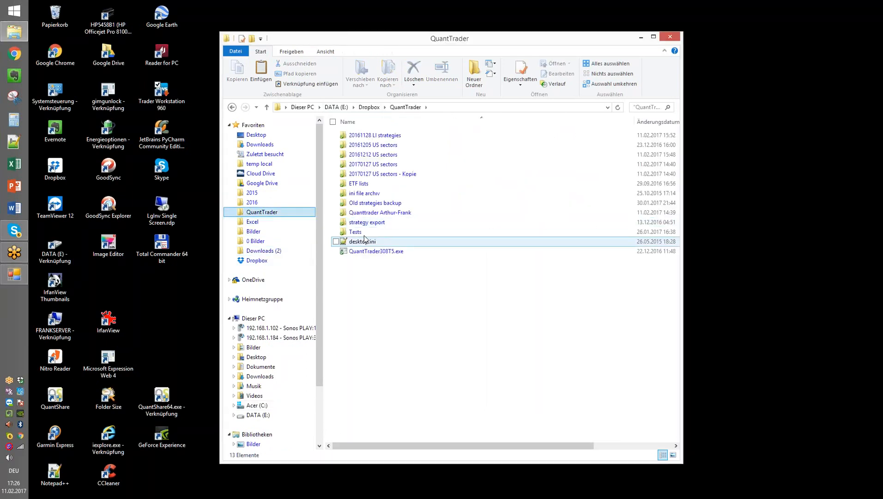
click(372, 186)
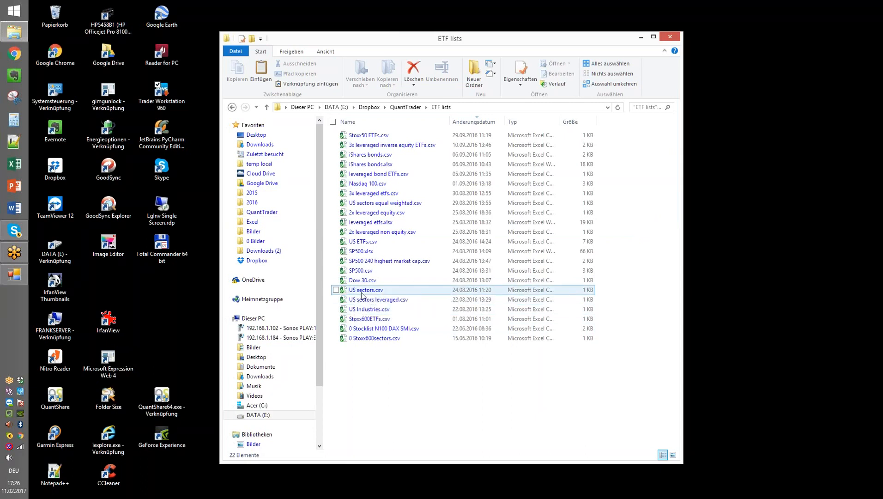
click(336, 290)
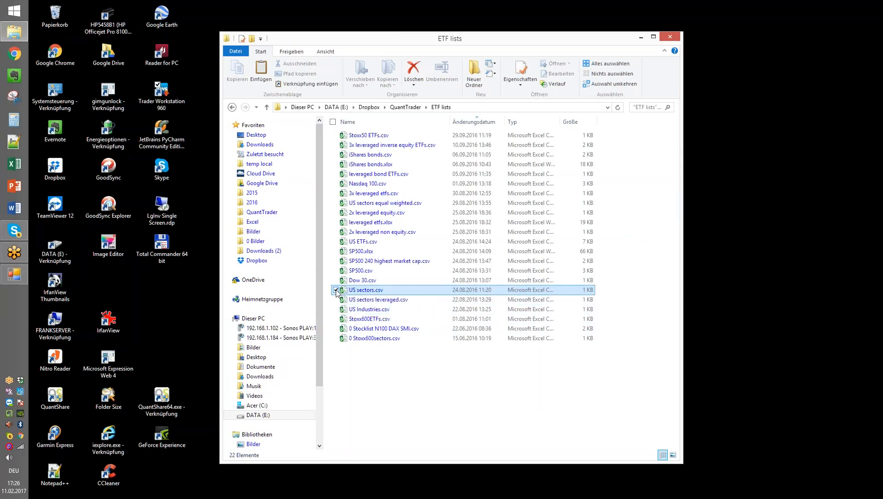
click(234, 66)
click(263, 164)
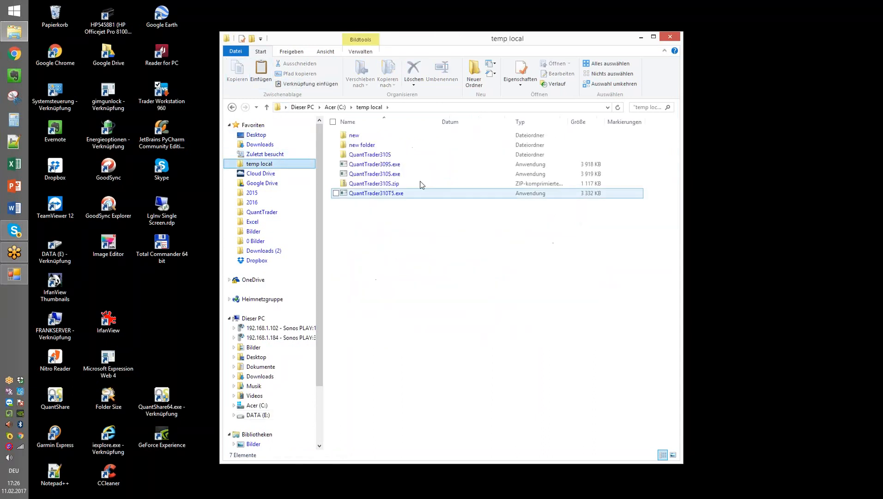
double_click(354, 136)
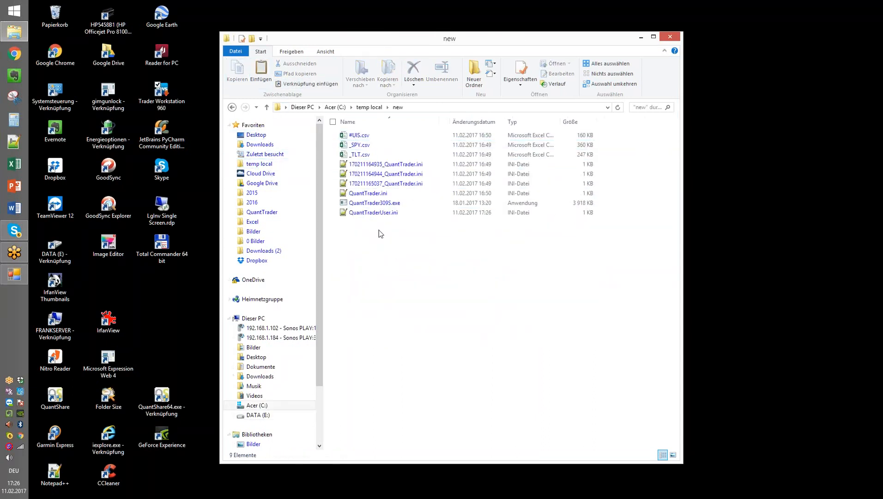
click(264, 77)
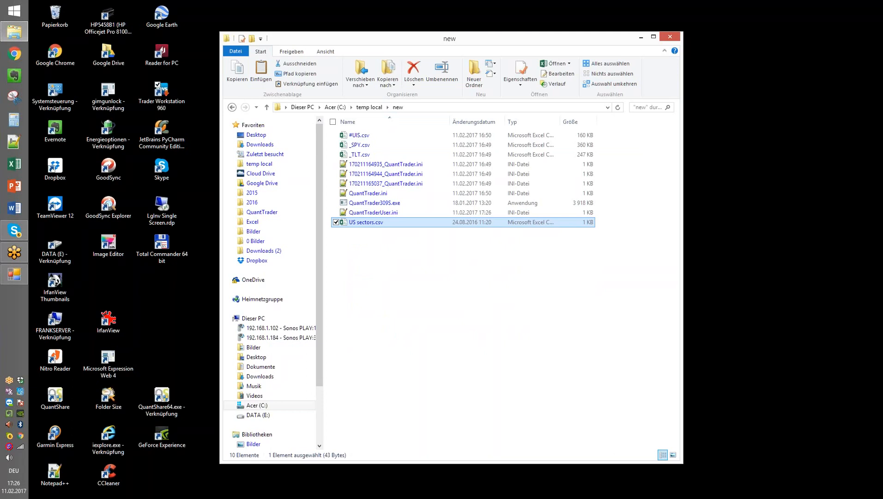
Open the copied US sectors.csv in Excel, review the ticker symbols in column A, and close the file.
key(Return)
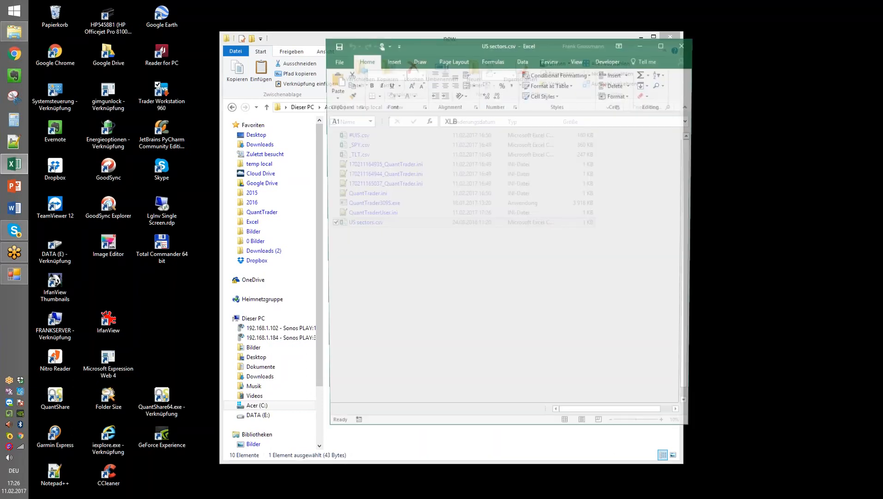
click(352, 154)
click(353, 146)
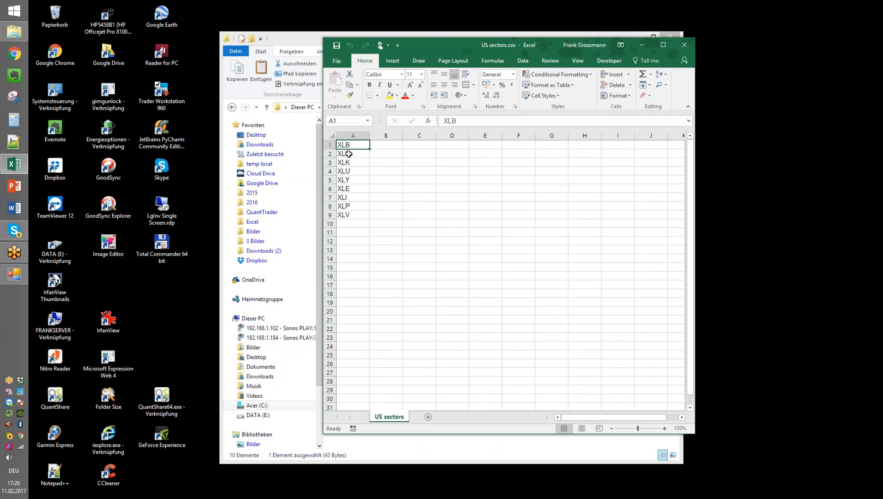
click(352, 156)
click(352, 163)
click(353, 171)
click(355, 182)
click(355, 215)
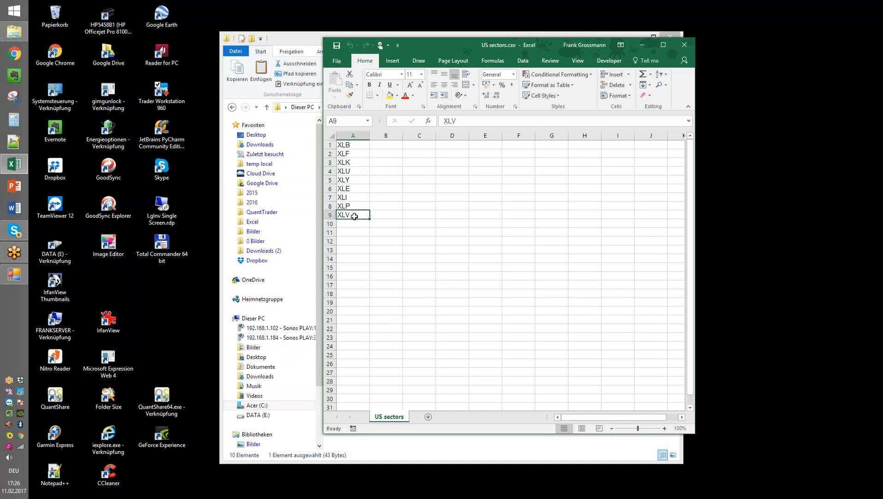
click(382, 145)
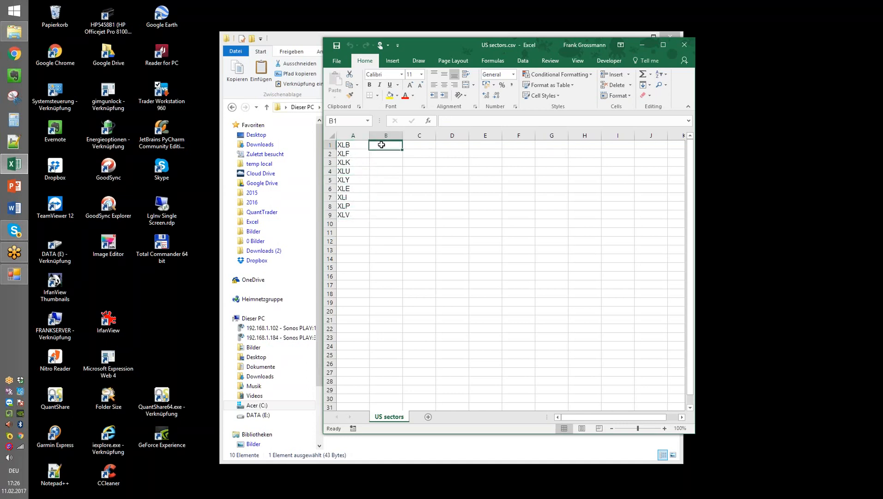
click(379, 153)
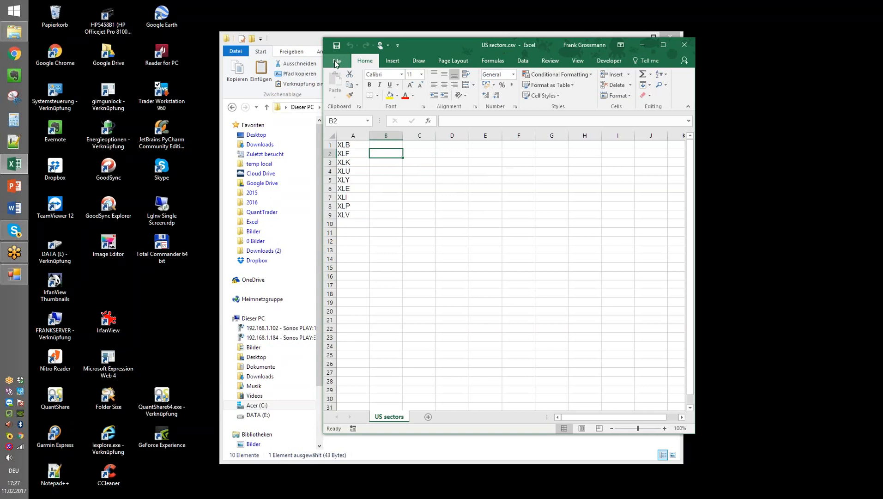
click(684, 45)
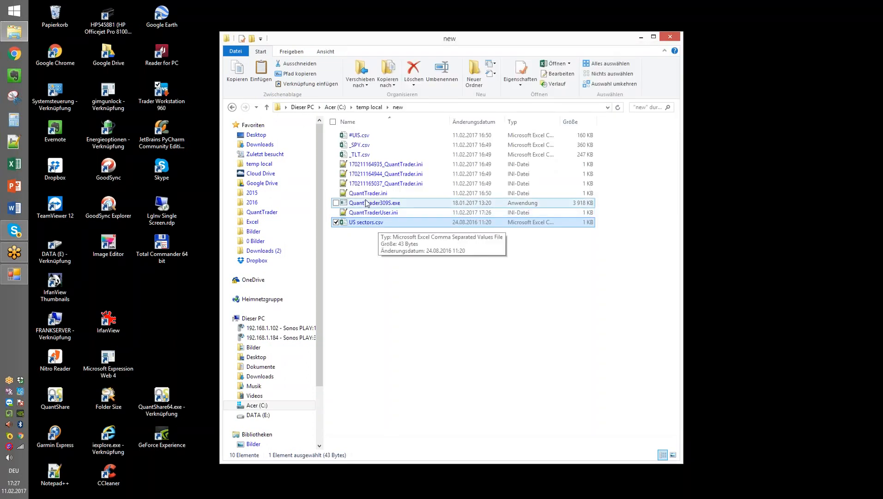
Switch back to QUANTtrader and open the Stock List Manager.
click(13, 275)
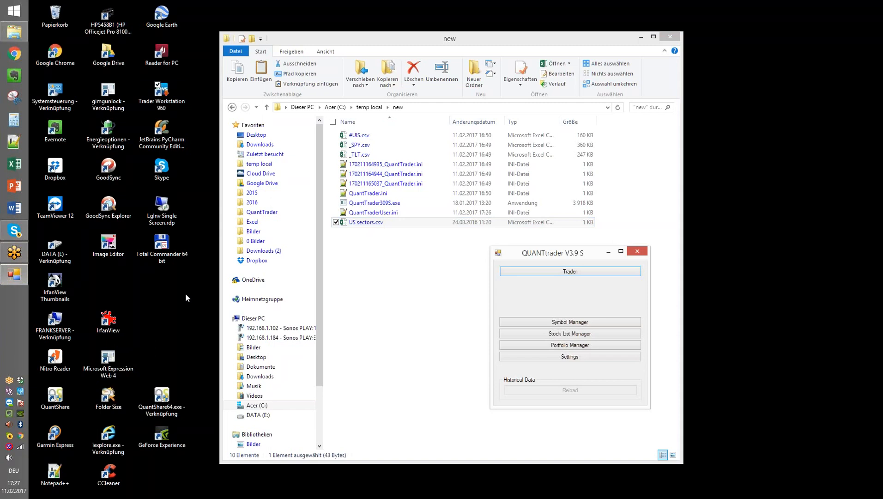
click(570, 336)
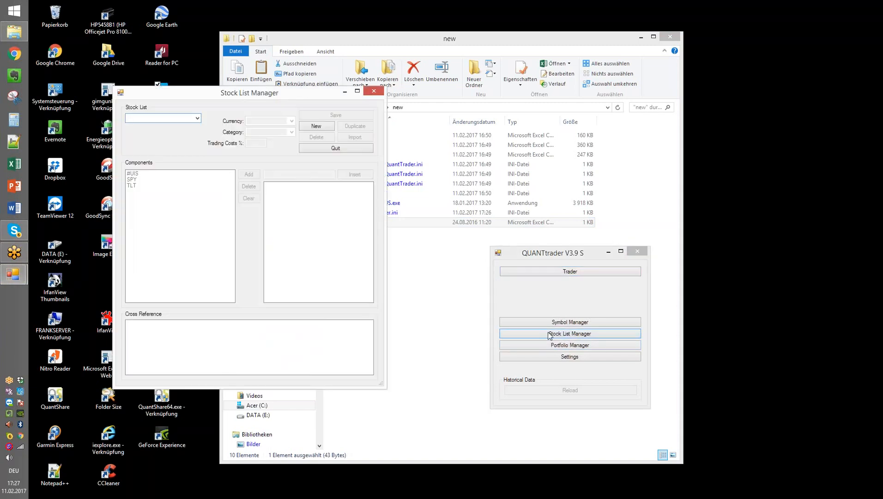
Create a stock list named US sectors, import its symbols from US sectors.csv, and save it before leaving the Stock List Manager.
click(314, 126)
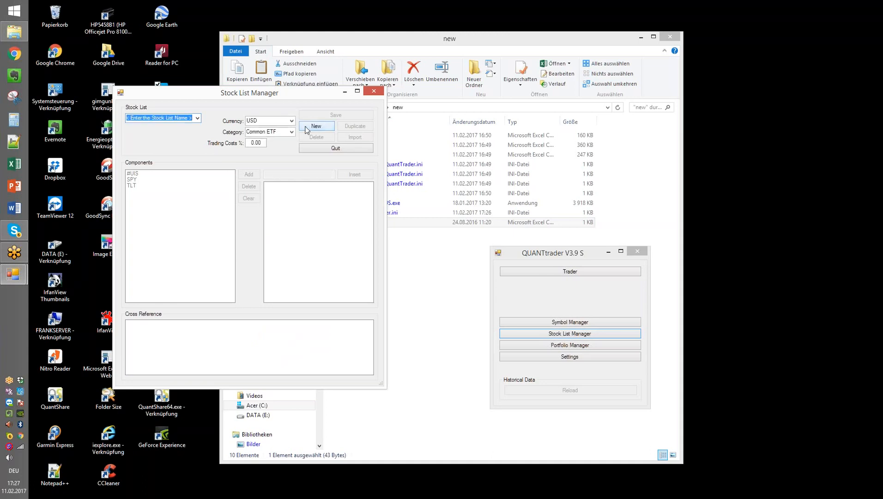
text(US sectors)
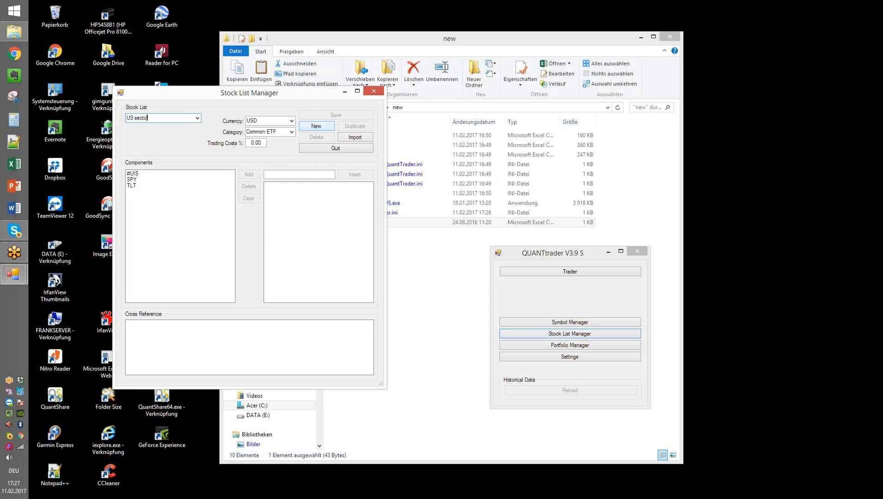
click(359, 138)
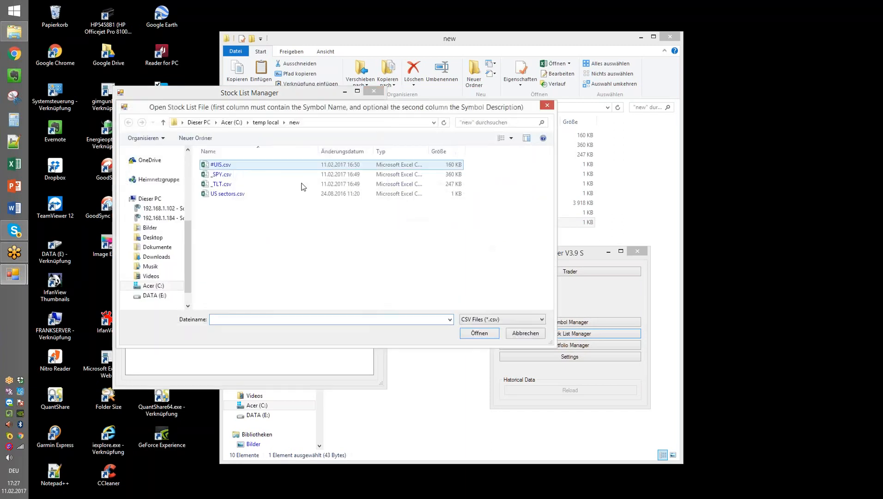
click(369, 193)
click(492, 334)
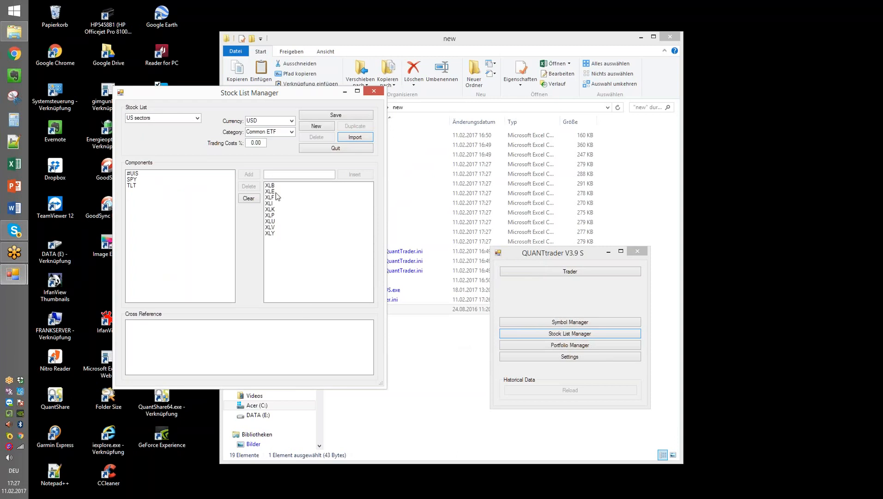
click(337, 114)
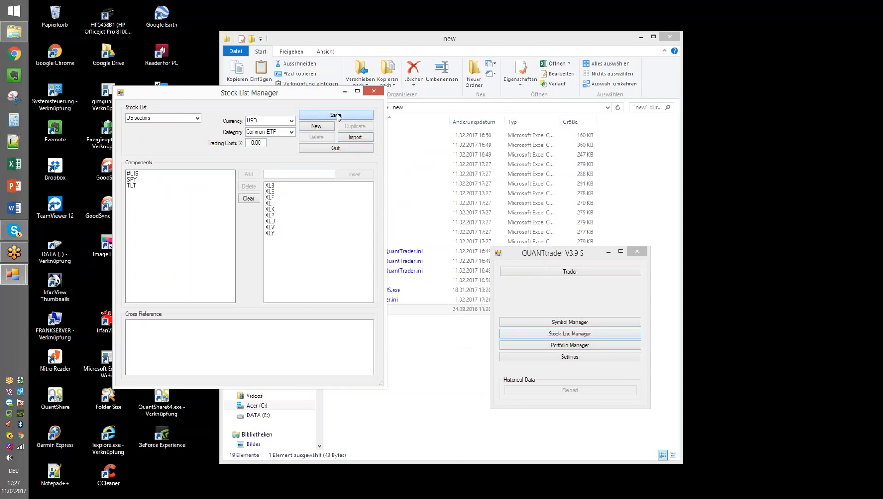
click(340, 148)
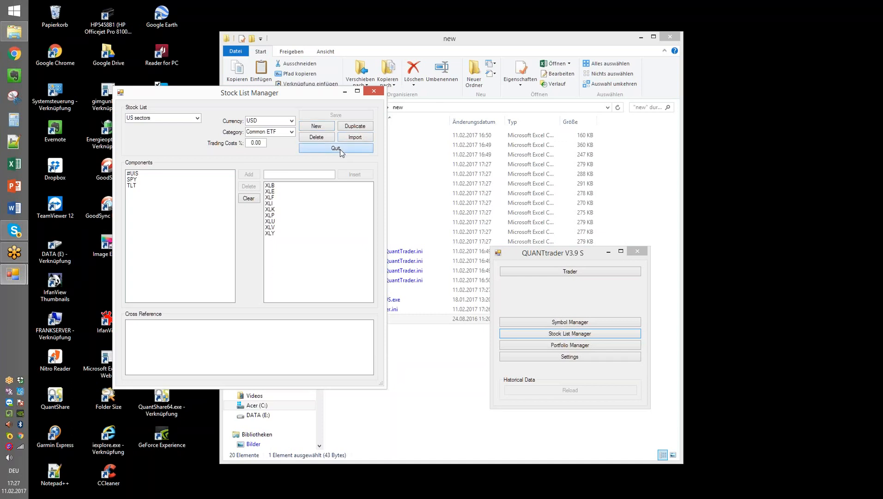
Create a new portfolio named US sector strategy in the Portfolio Manager with the default graph settings.
drag(547, 257, 668, 234)
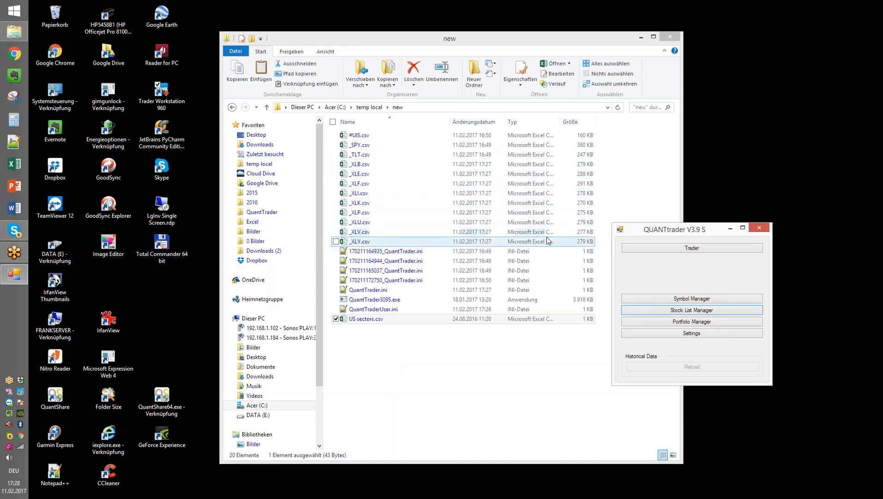
drag(657, 231, 355, 216)
click(393, 311)
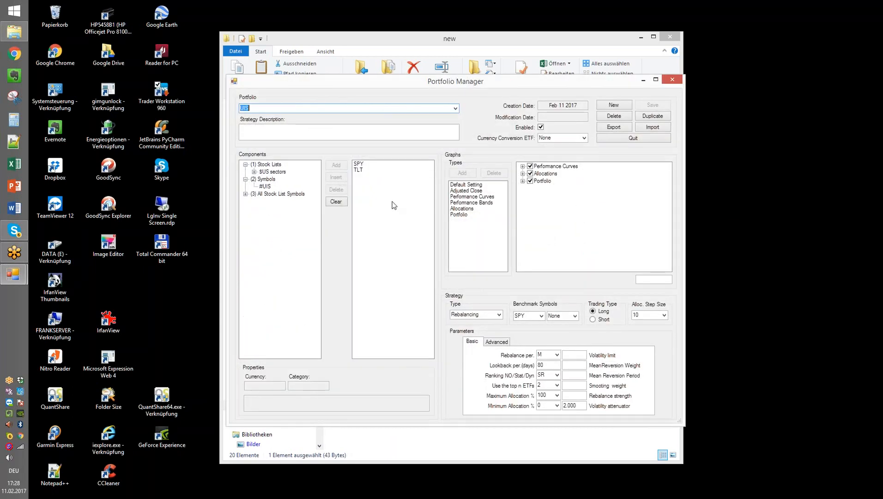
click(614, 105)
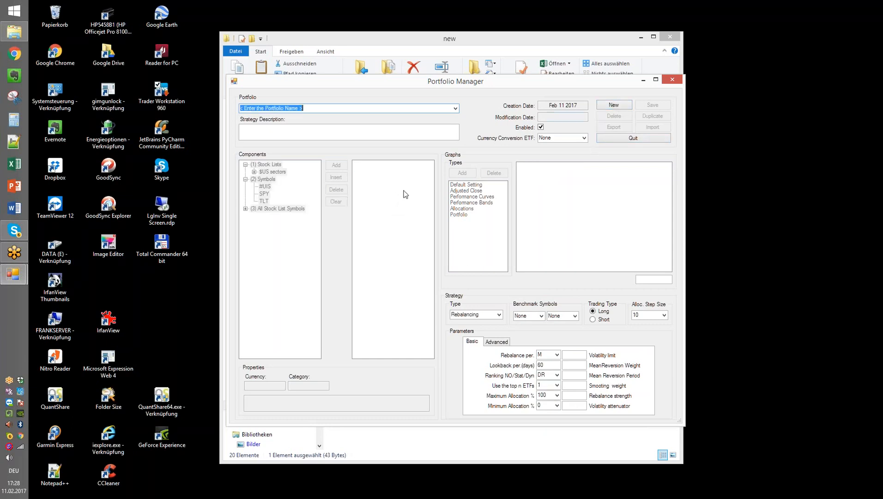
text(U)
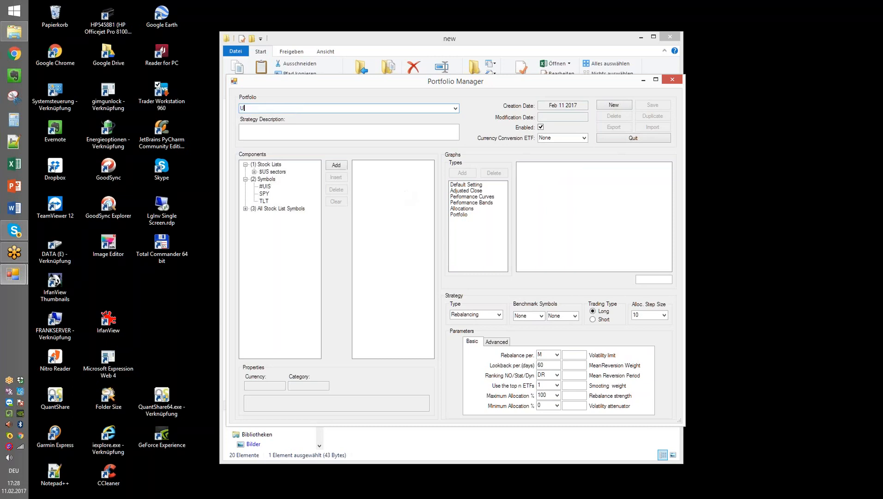
text(S sector strategy)
click(466, 185)
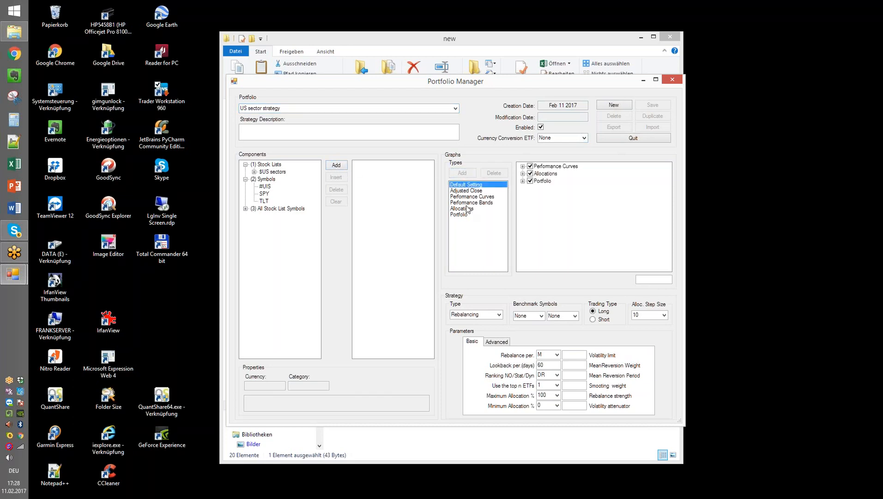
Add the $US sectors stock list and the symbols TLT and SPY to the portfolio's components.
click(254, 172)
click(254, 171)
click(269, 173)
click(337, 166)
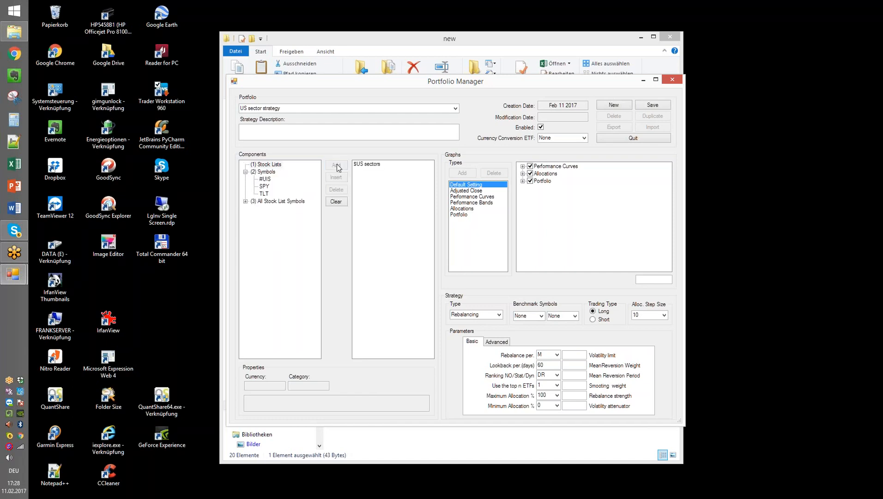
click(264, 194)
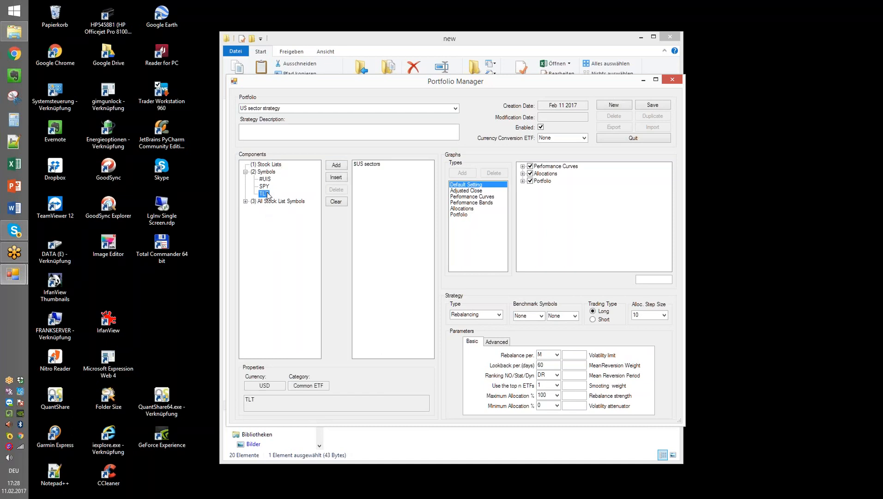
click(335, 165)
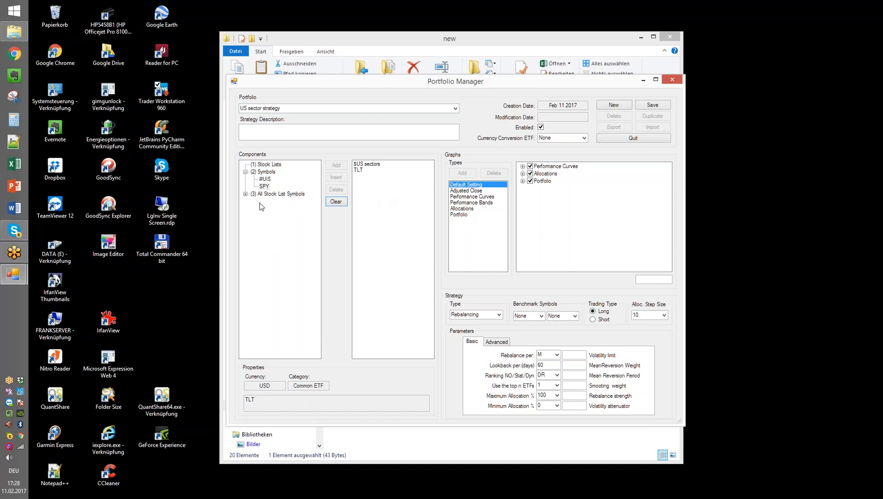
click(265, 186)
click(340, 165)
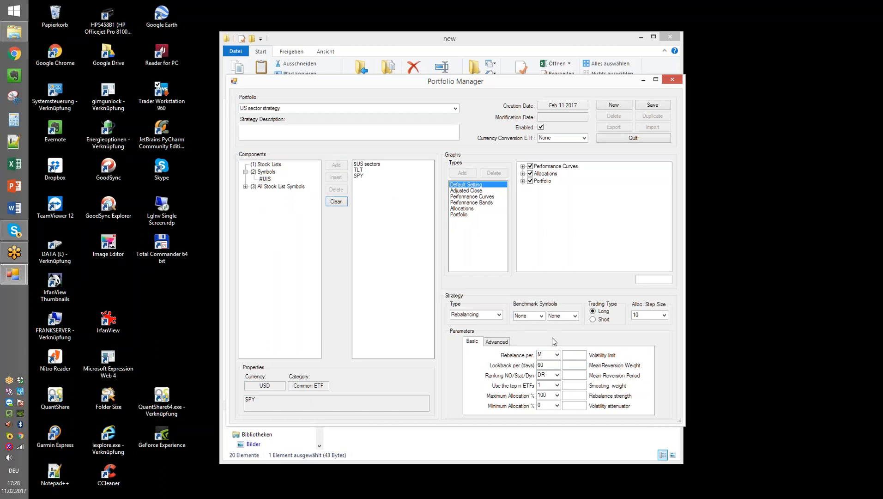
Set SPY as a benchmark symbol and exclude it from the components under the Portfolio graph.
click(523, 181)
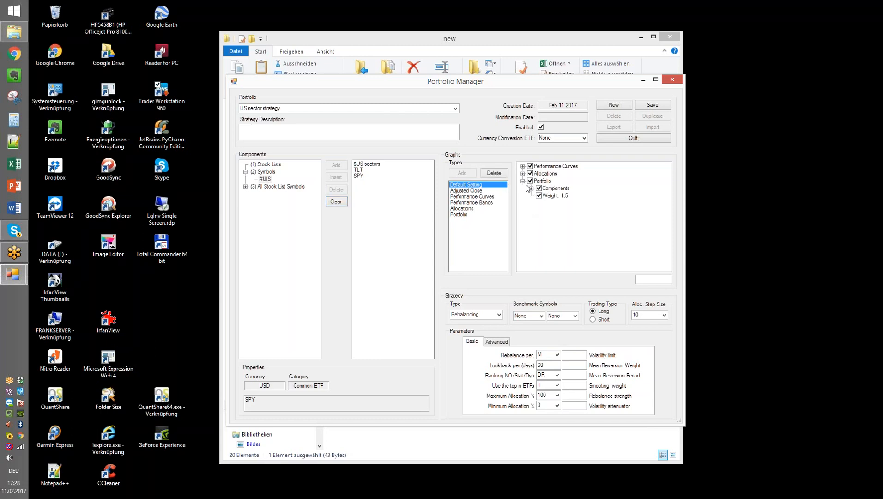
click(531, 189)
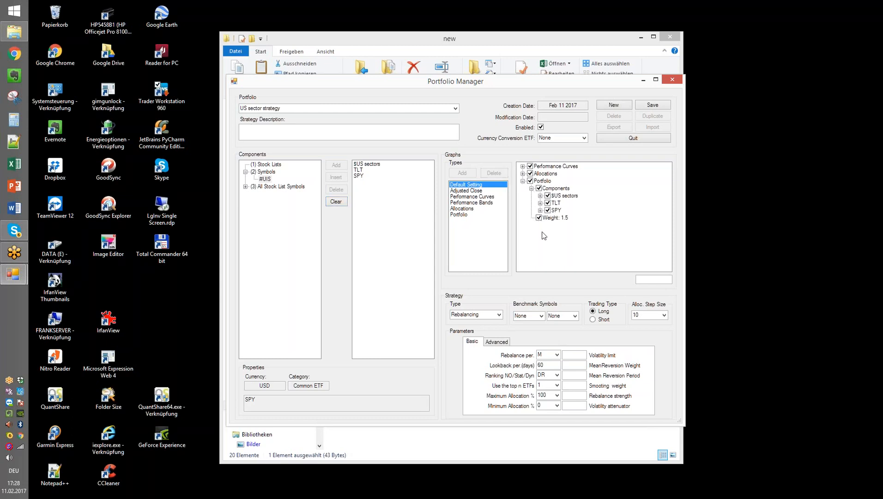
click(541, 196)
click(541, 197)
click(566, 316)
click(572, 337)
click(548, 211)
Enable a maximum allocation of 100 for TLT in the portfolio components and check SPY's allocation options.
click(540, 203)
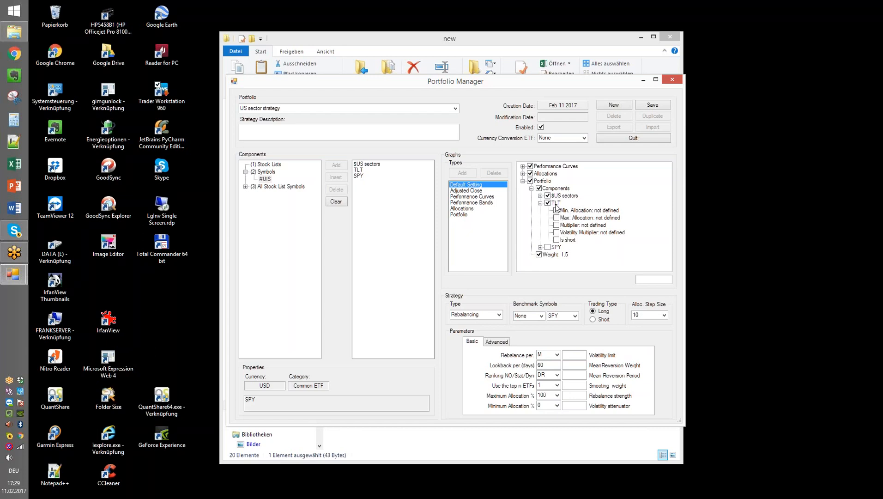
click(557, 219)
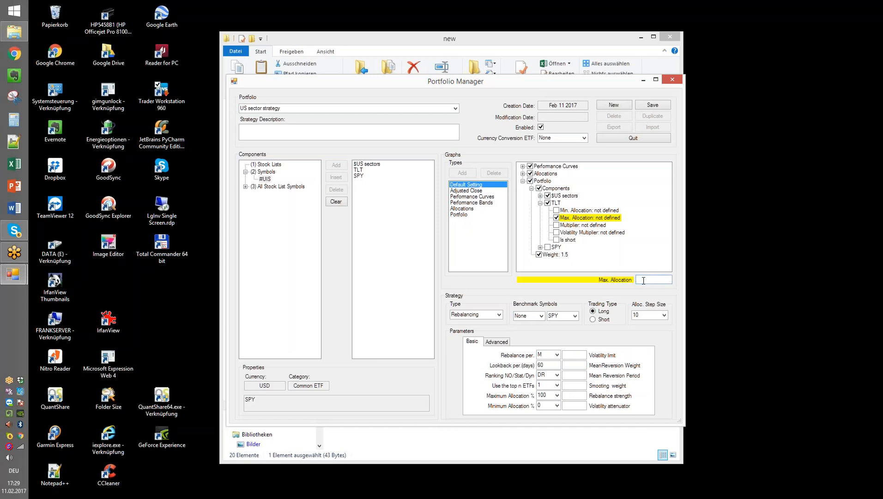
text(100)
key(Return)
click(556, 218)
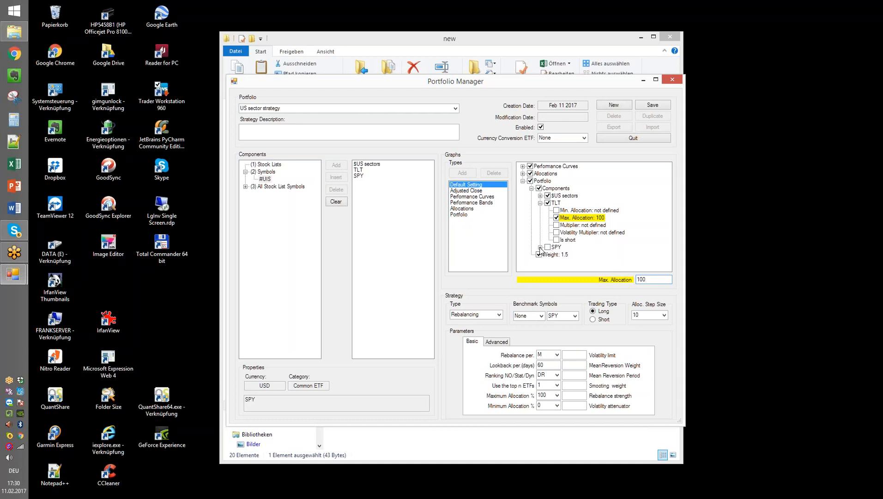
click(540, 247)
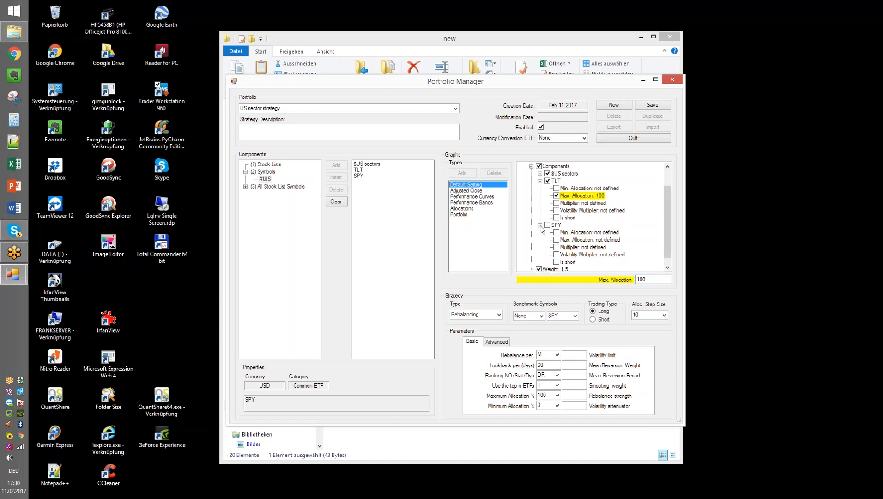
click(540, 225)
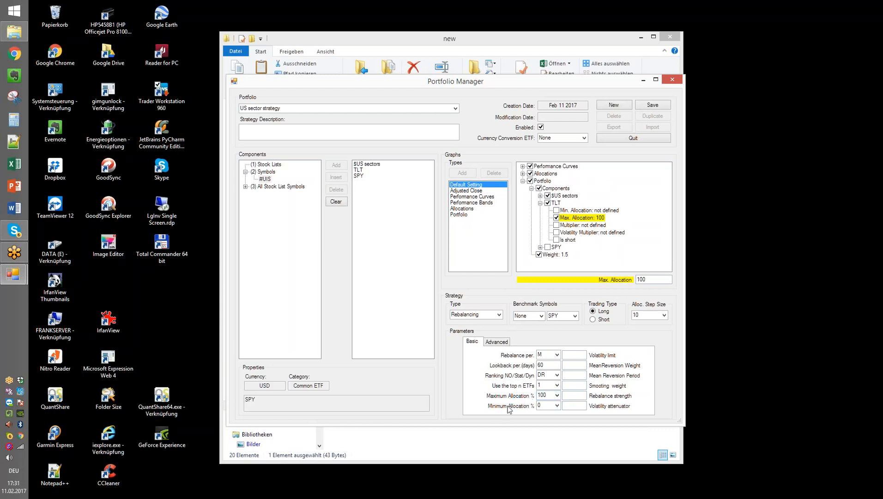
Set the strategy's maximum allocation to 50%, save the portfolio, and quit the Portfolio Manager.
click(558, 395)
click(548, 432)
click(651, 106)
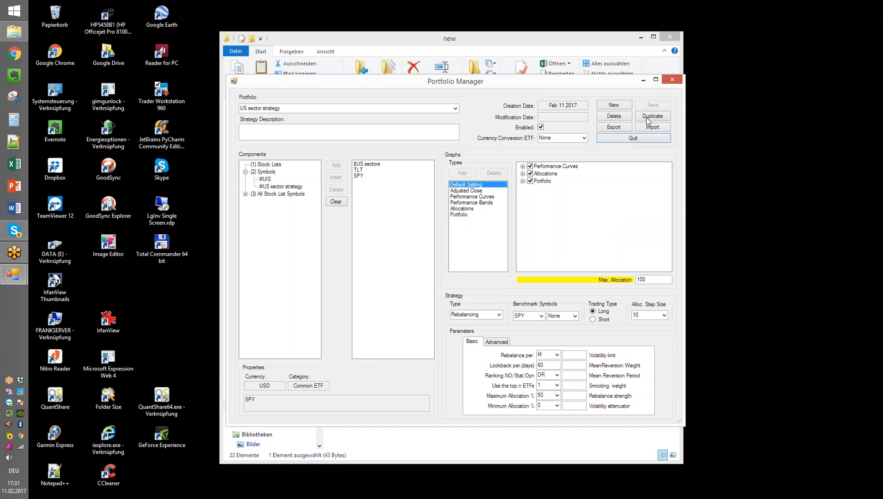
click(632, 138)
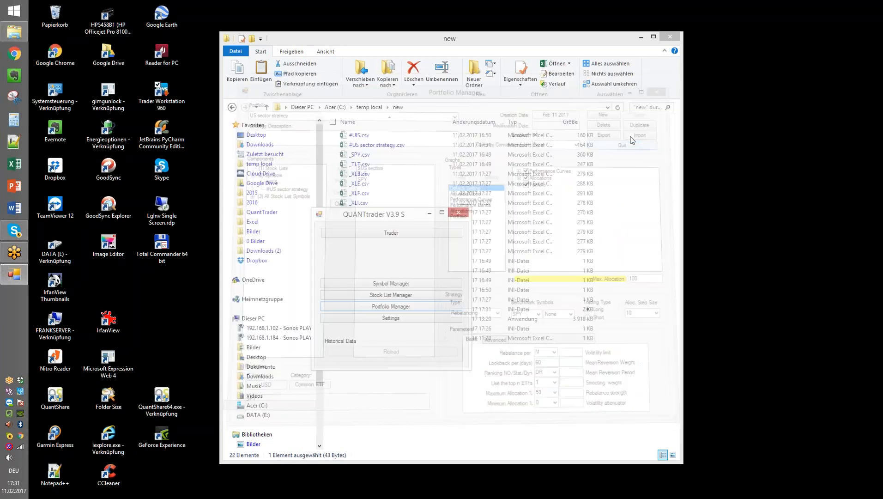
Open the Trader and load the US sector strategy portfolio.
click(403, 235)
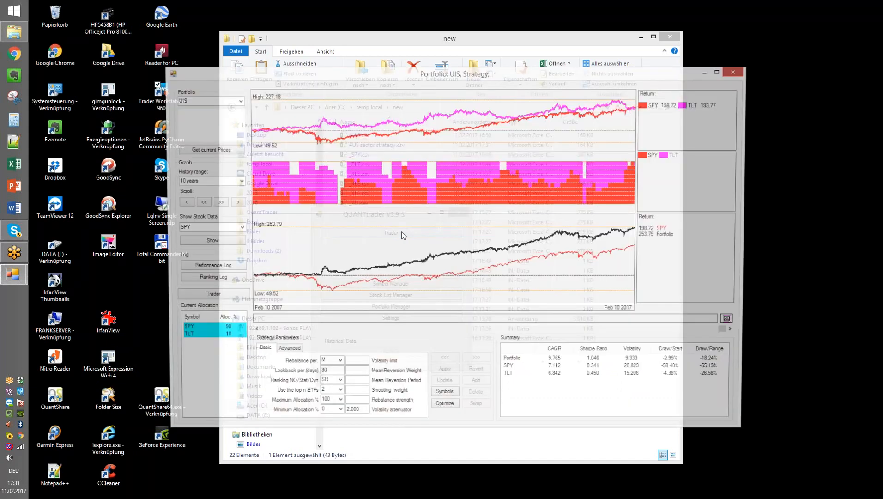
click(233, 100)
click(233, 116)
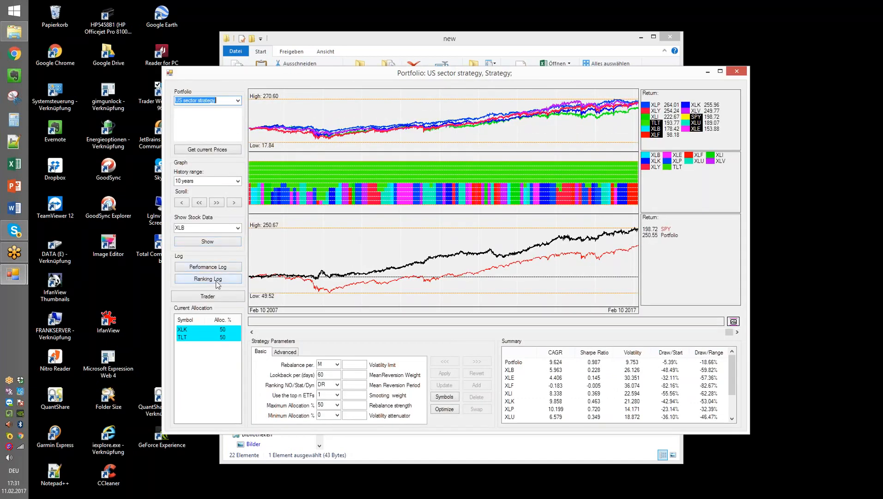
drag(498, 75, 510, 33)
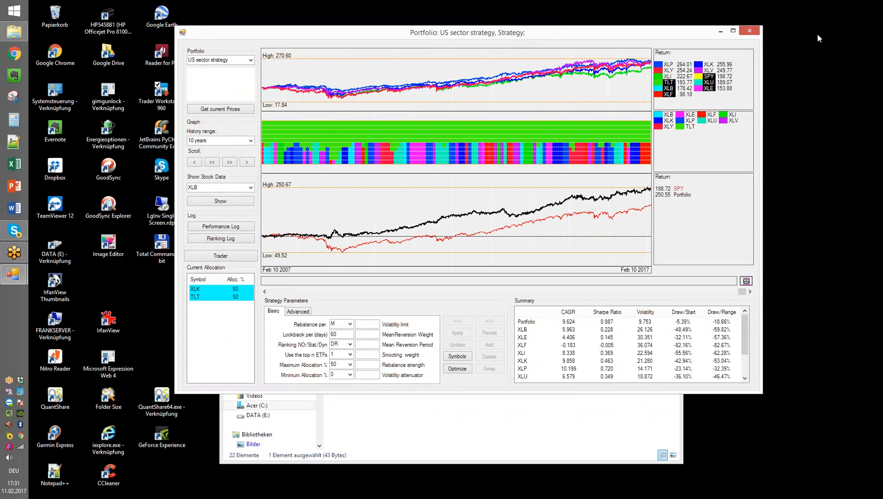
Set the ranking to SRE, use the top 3 ETFs, and apply the strategy parameters.
click(349, 344)
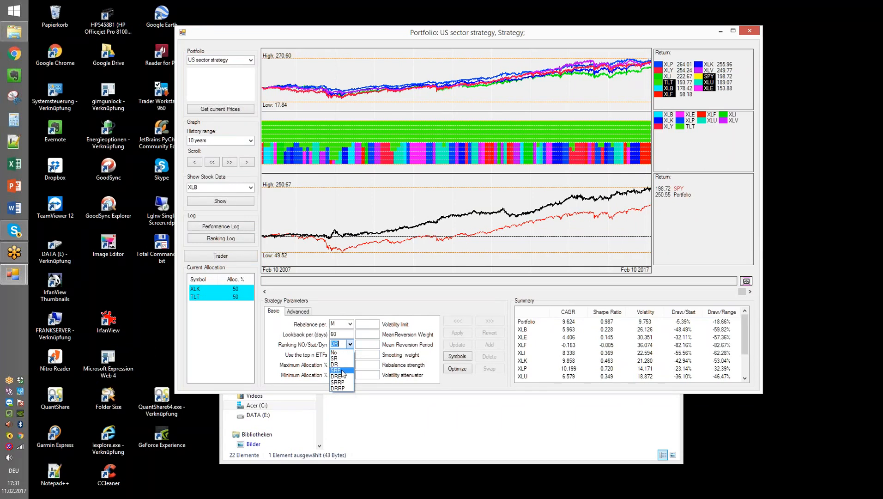
click(342, 371)
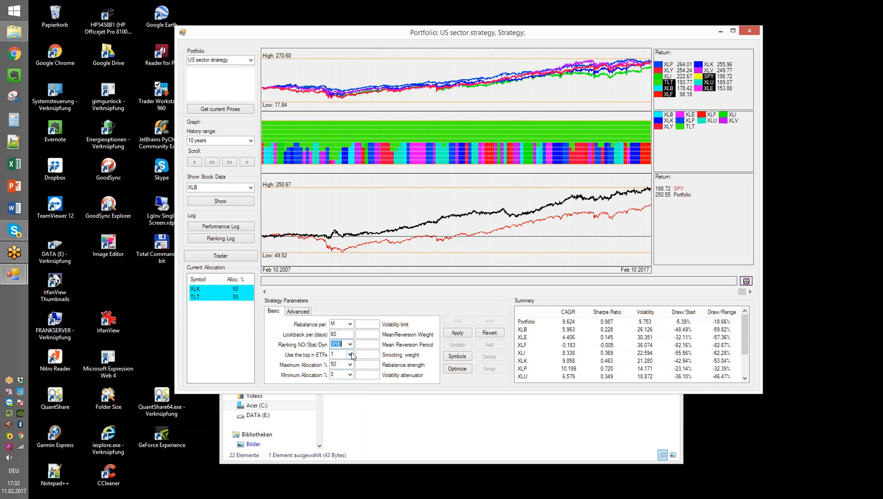
click(351, 354)
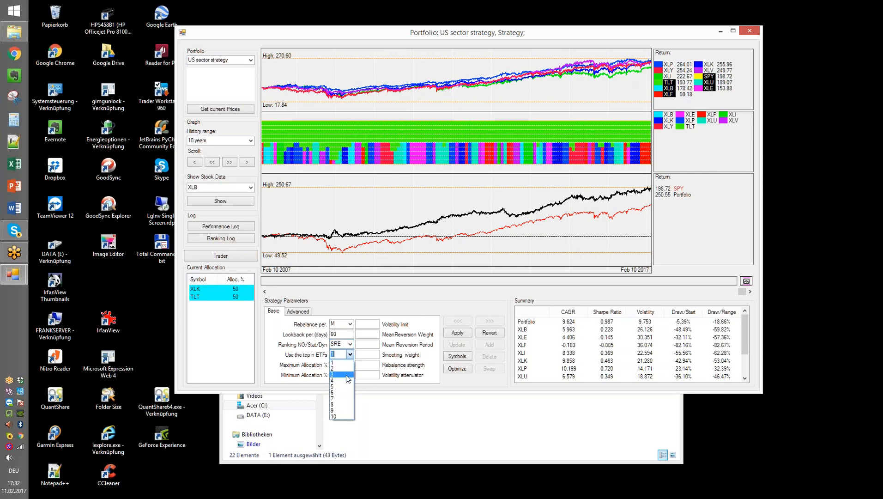
click(346, 368)
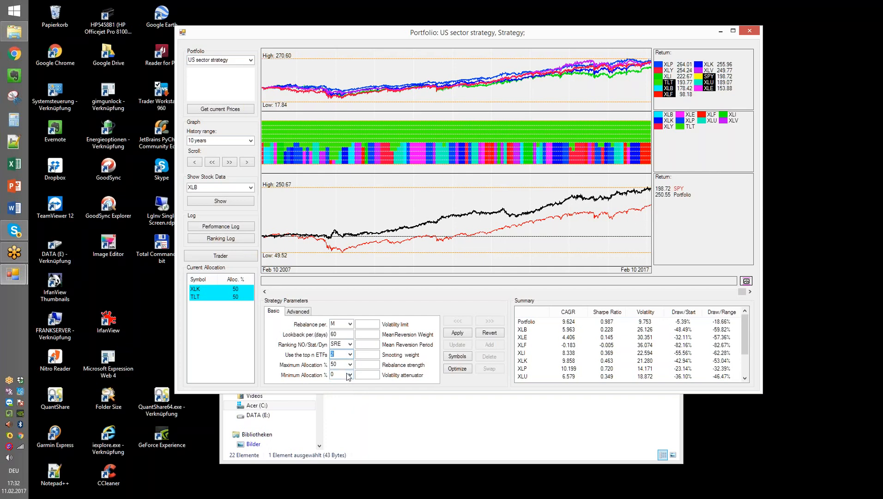
click(350, 355)
click(347, 374)
click(457, 333)
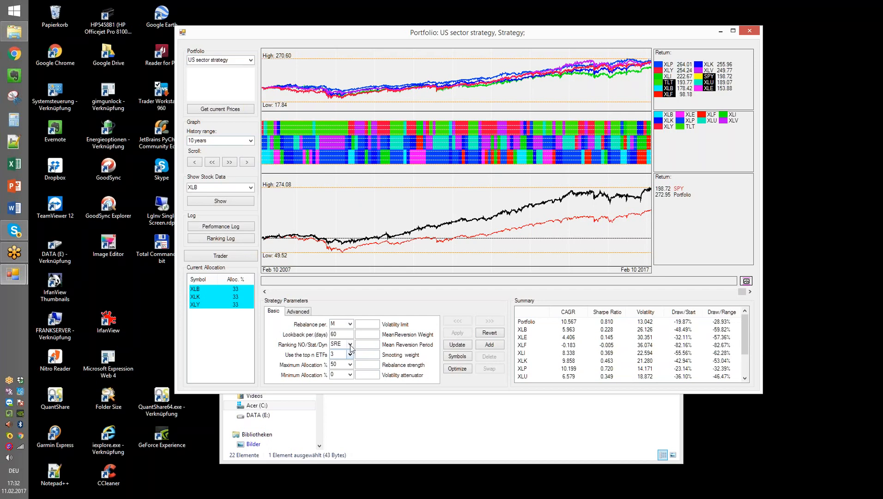
Change the ranking to SR, apply it, and inspect the early allocations in the allocation chart.
click(350, 344)
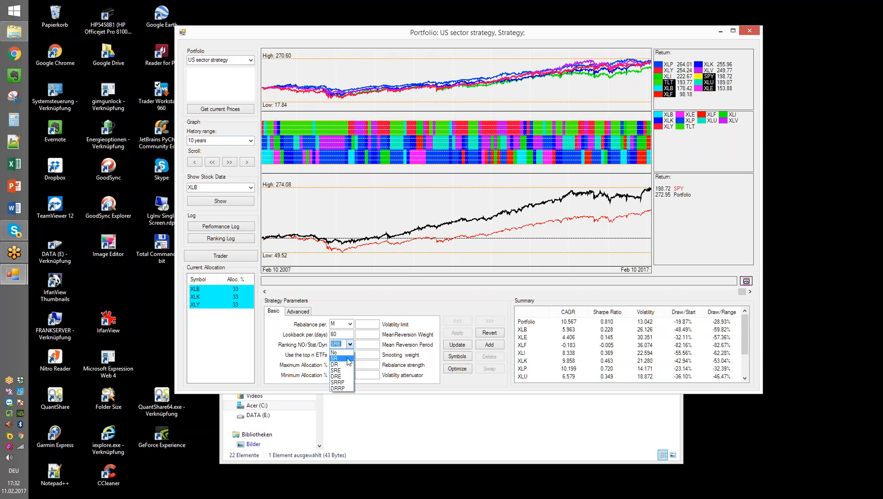
click(348, 358)
click(459, 333)
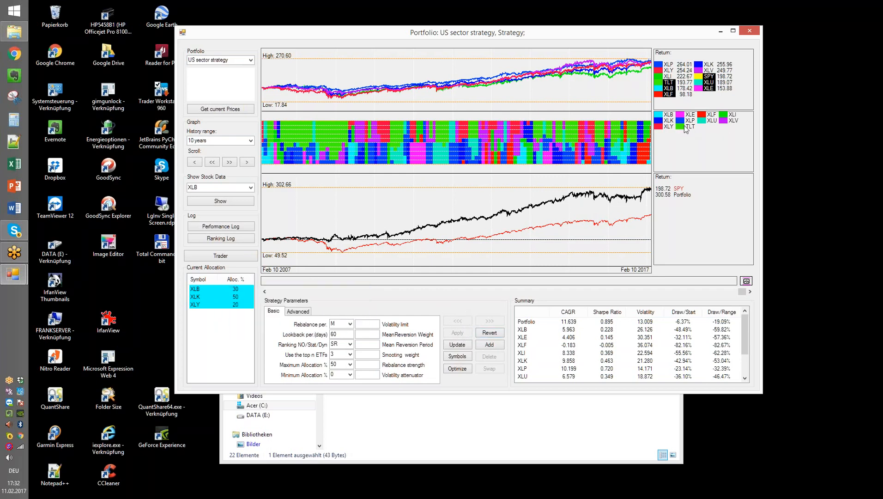
mouse_move(326, 129)
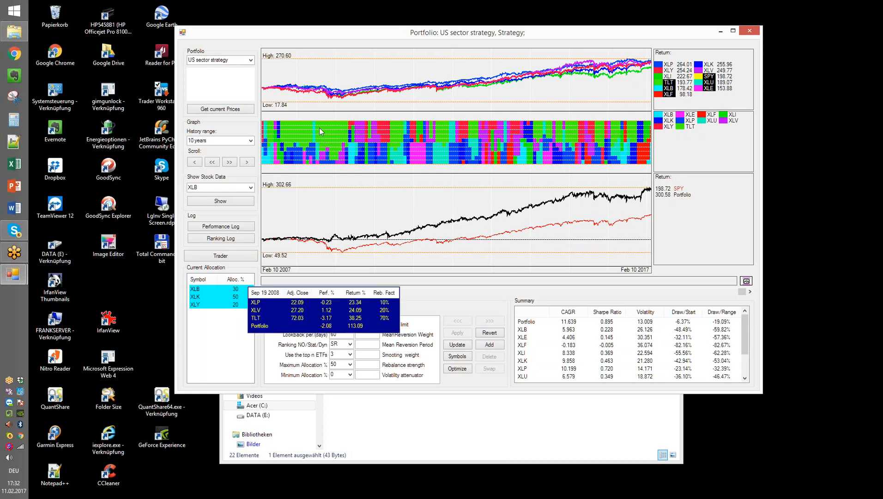
mouse_move(335, 162)
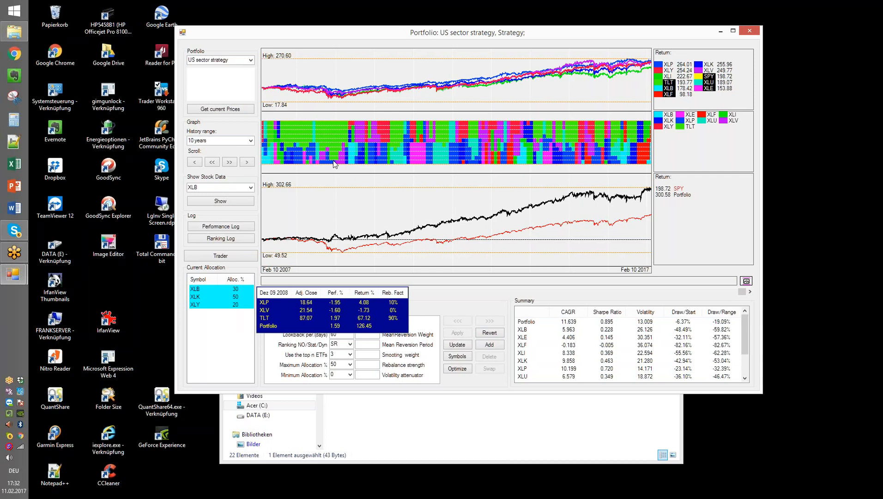
click(350, 354)
click(350, 368)
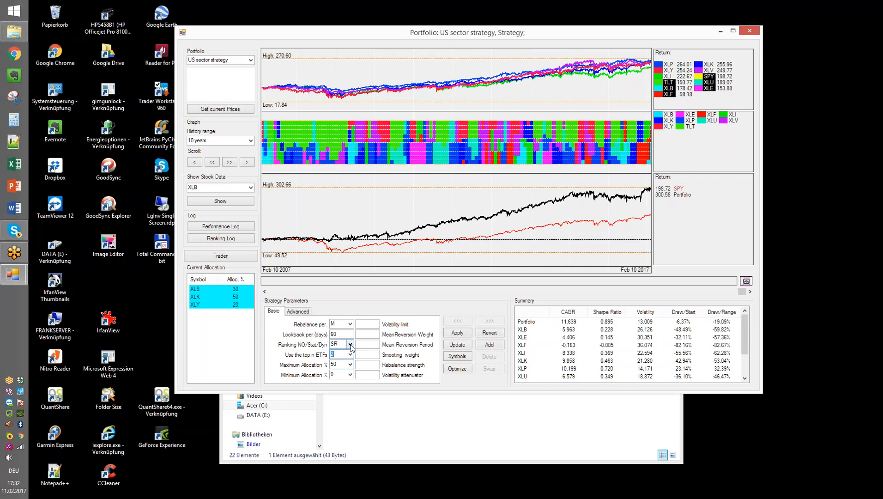
click(350, 354)
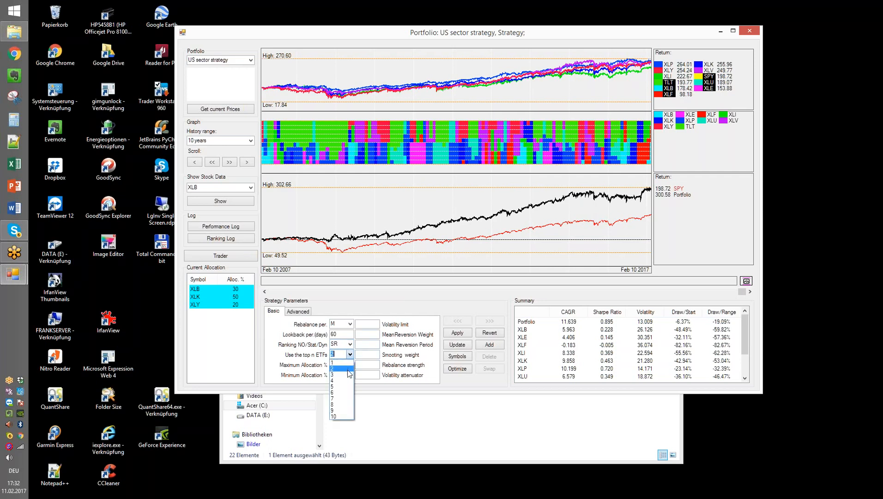
click(340, 372)
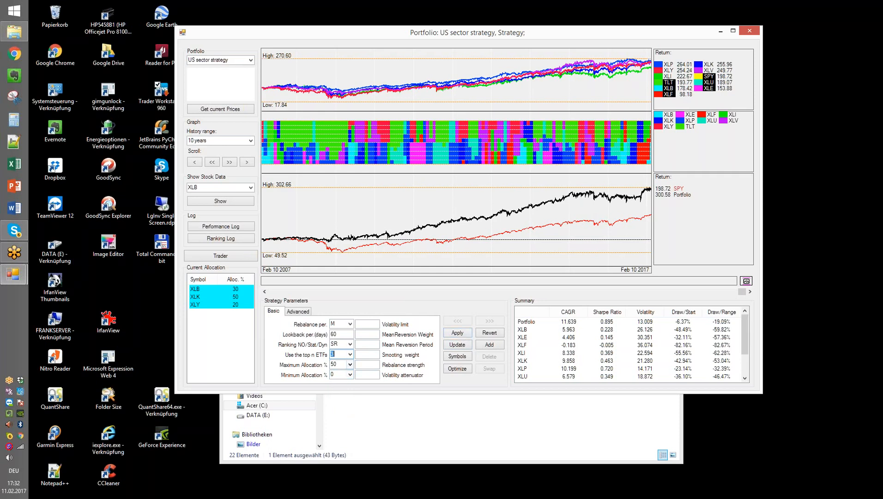
click(457, 333)
Run the optimizer with lookback periods from 10 to 200 in steps of 10 and the volatility attenuator from 0.0 to 5.0.
click(457, 368)
drag(245, 110, 188, 168)
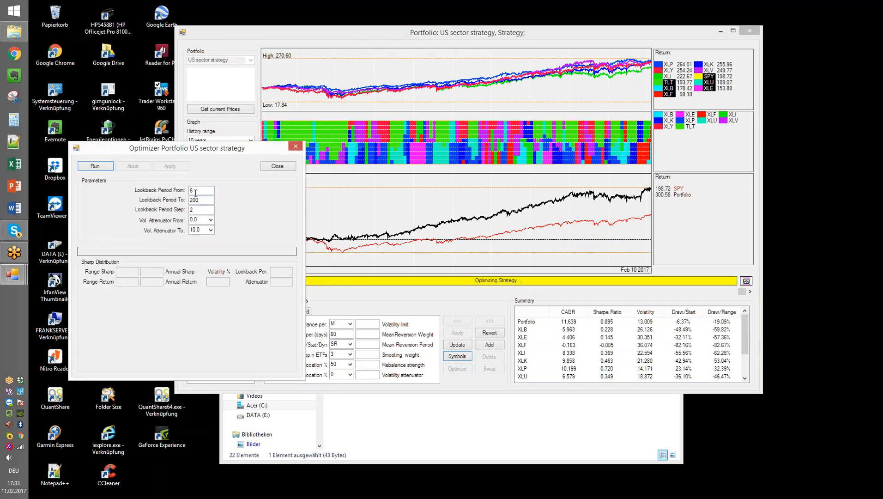
double_click(196, 192)
text(10)
key(Tab)
text(10)
click(210, 231)
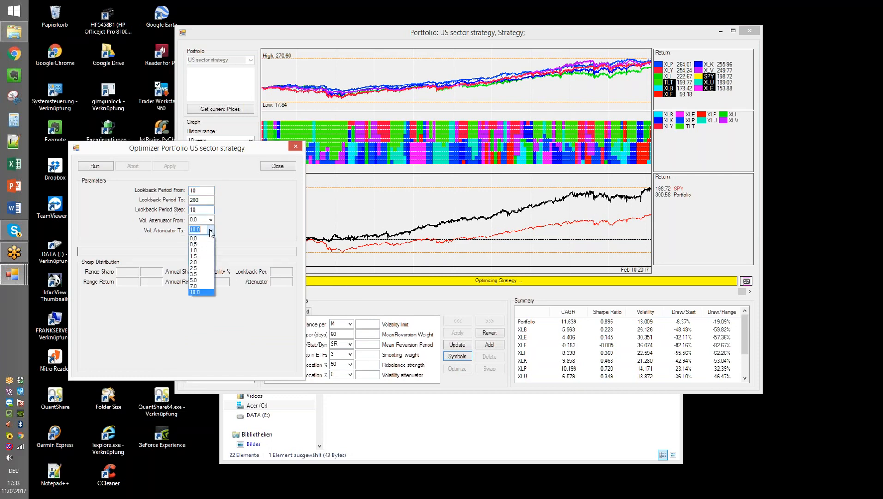
click(198, 273)
click(95, 168)
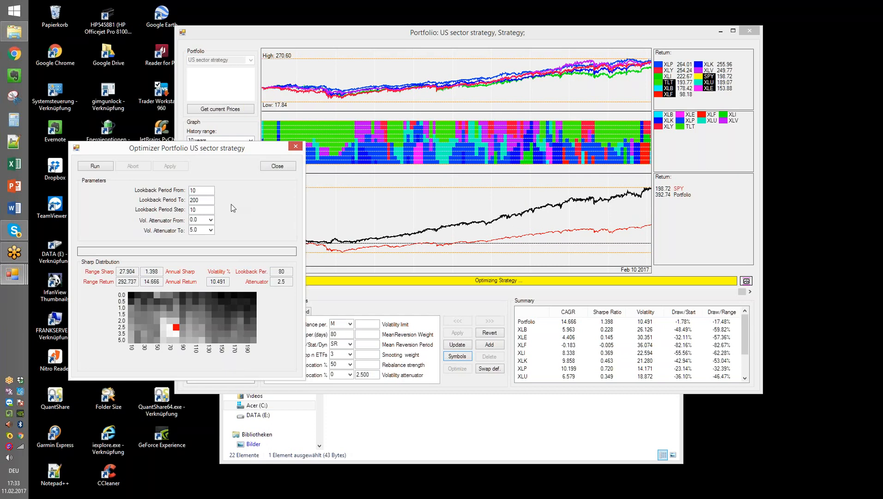
Update the stored strategy with the optimized parameters and close the optimizer.
click(448, 349)
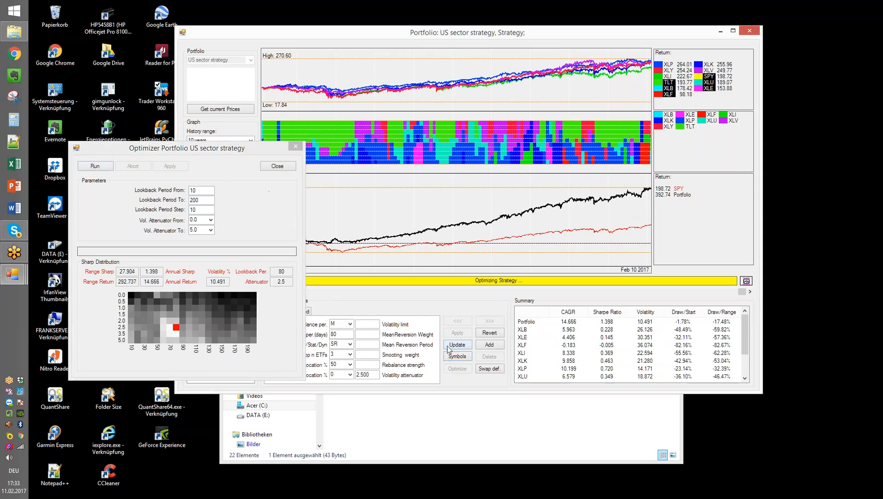
click(448, 350)
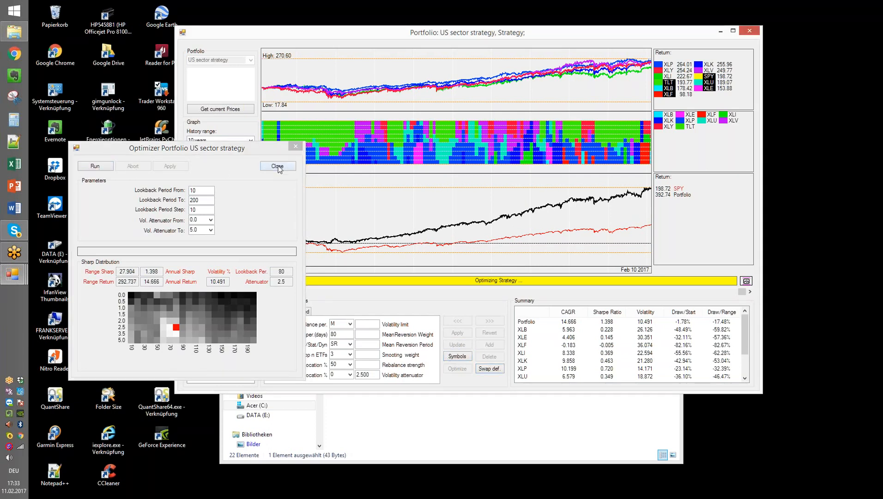
drag(261, 155, 222, 222)
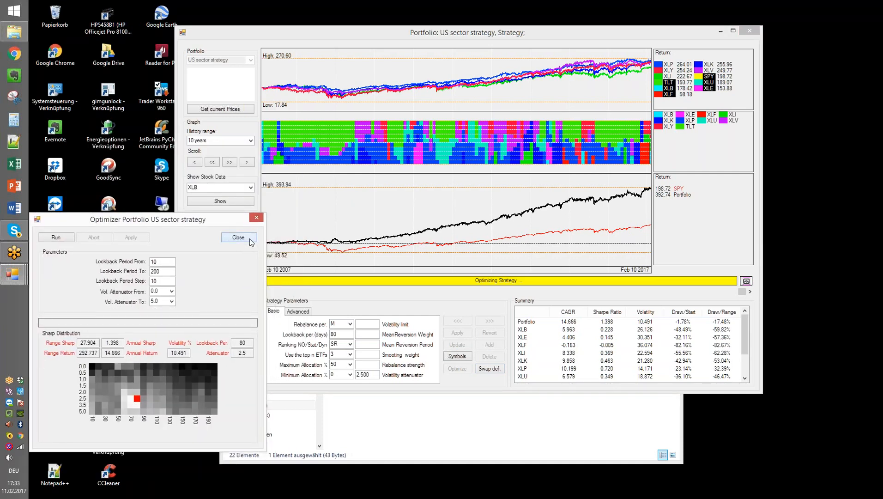
click(250, 240)
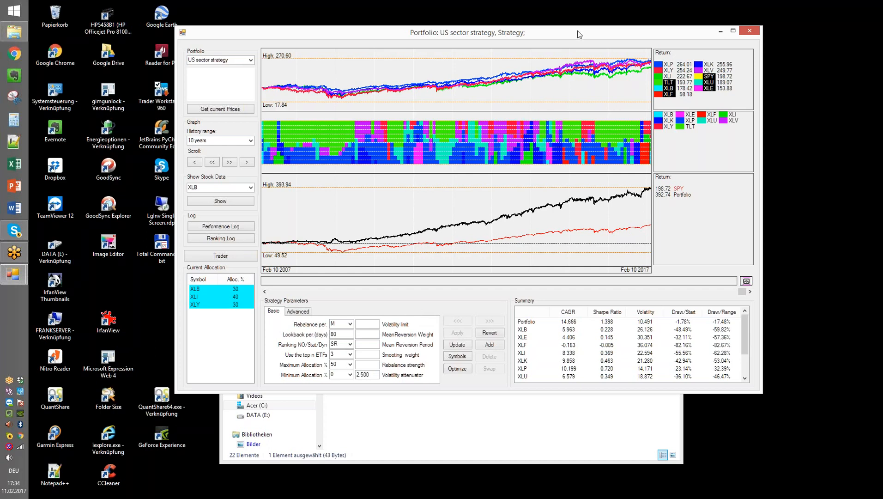
Bring the "new" folder window forward, move it clear of the portfolio window, and return to the portfolio.
drag(570, 31, 557, 30)
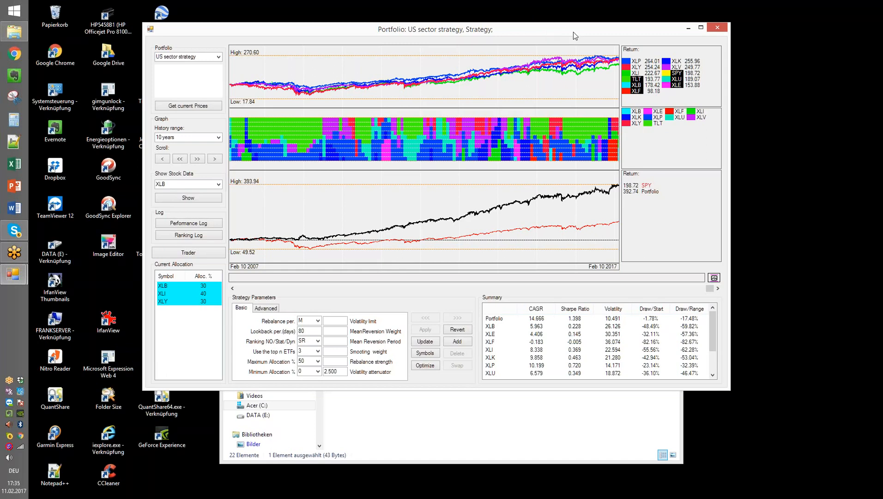
drag(570, 35, 569, 16)
click(530, 462)
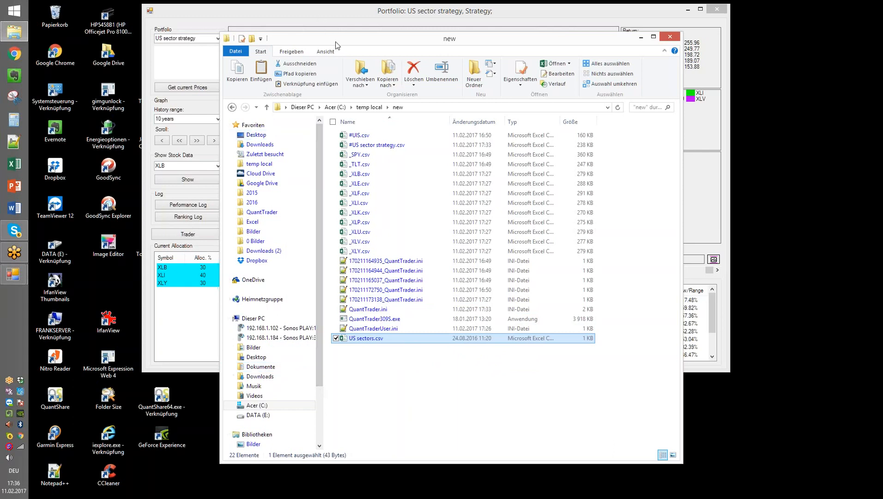
drag(340, 42, 476, 64)
click(331, 14)
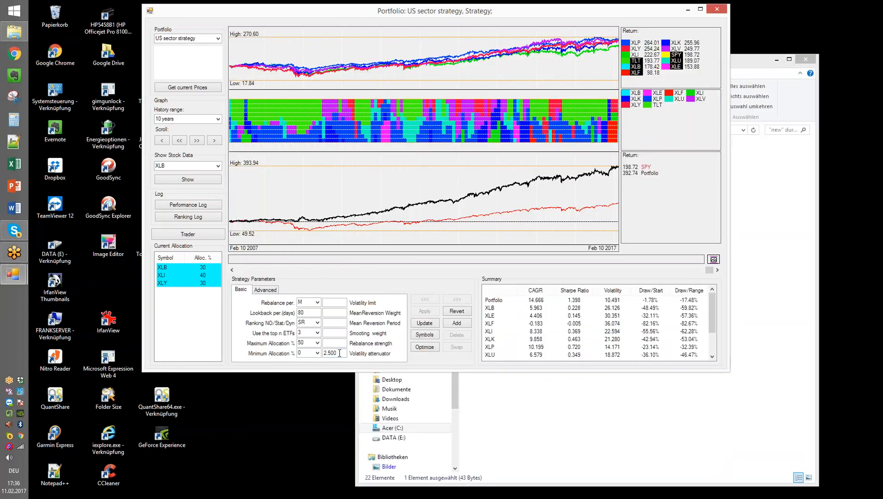
Set the volatility attenuator to 2, apply it, and update the stored strategy.
drag(341, 353, 317, 356)
text(2)
click(430, 313)
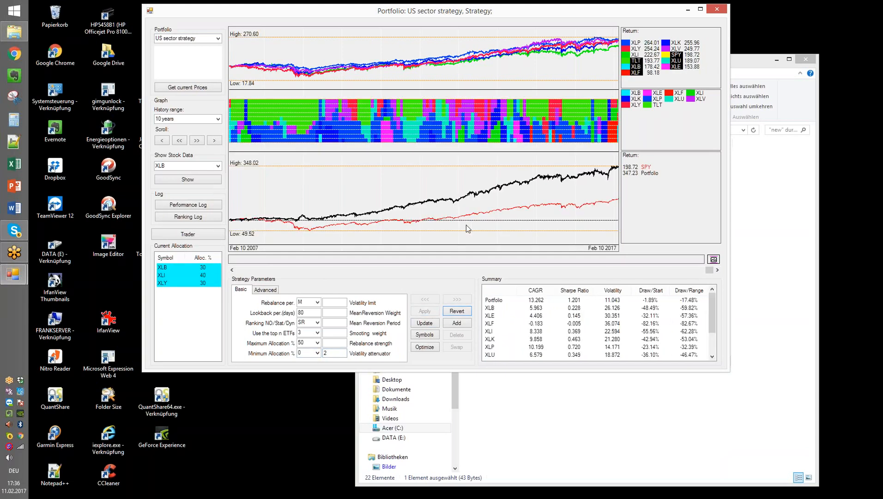
click(422, 325)
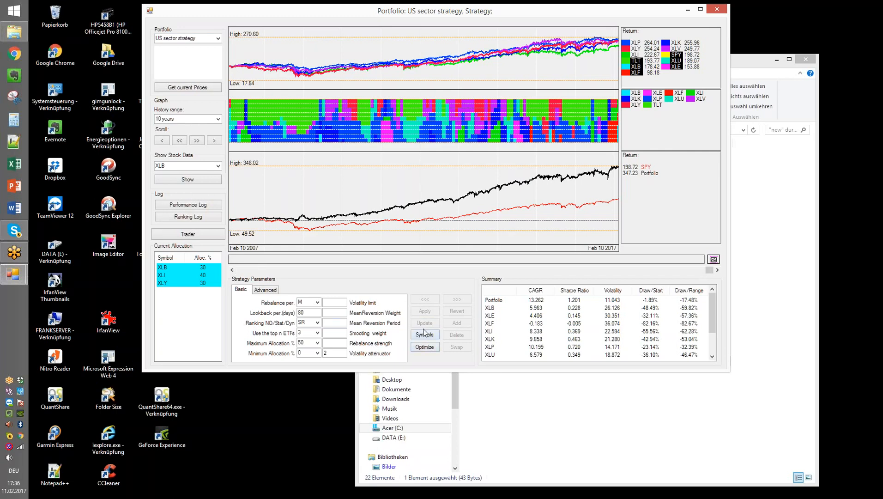
click(517, 442)
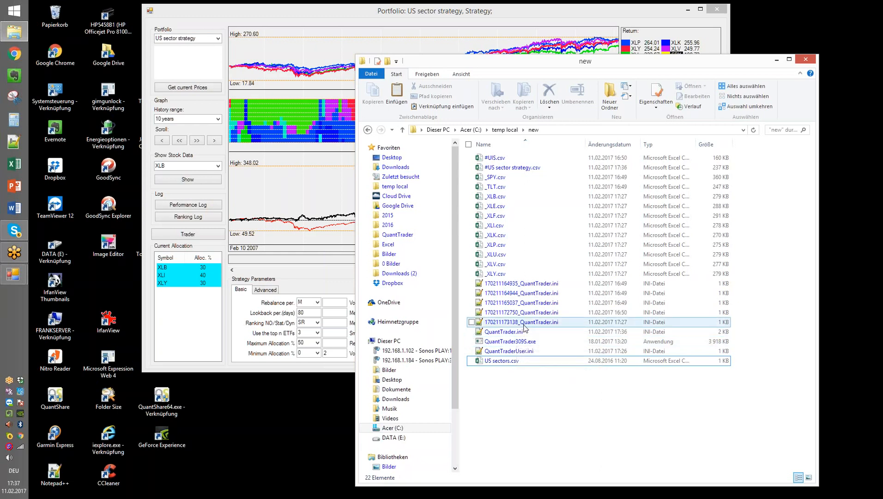
click(528, 363)
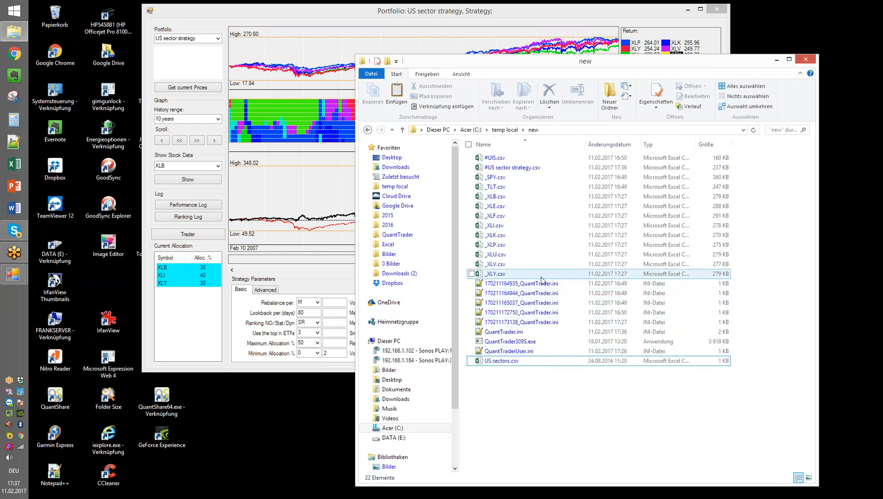
click(520, 286)
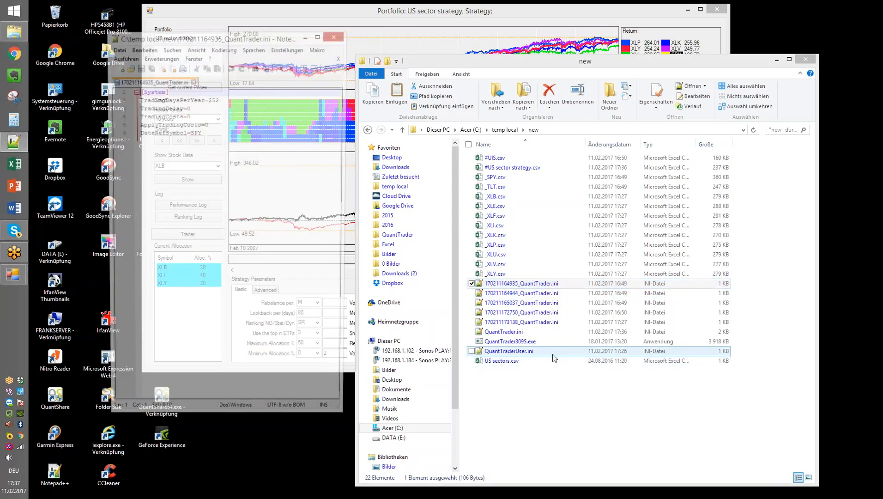
click(336, 36)
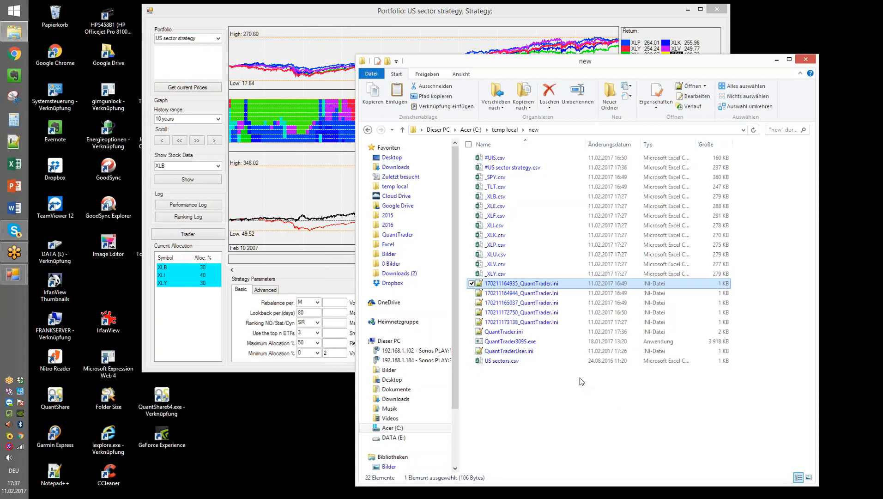
Return to the US sector strategy portfolio window and close it.
click(567, 9)
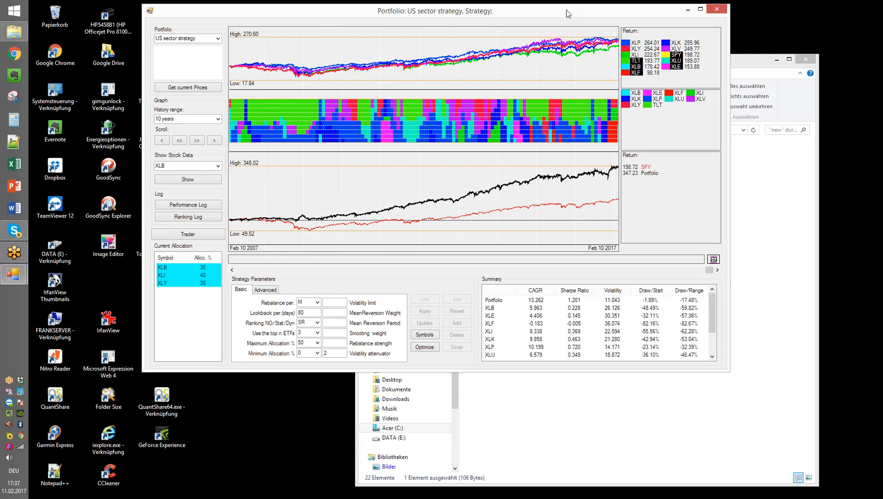
drag(567, 12, 566, 19)
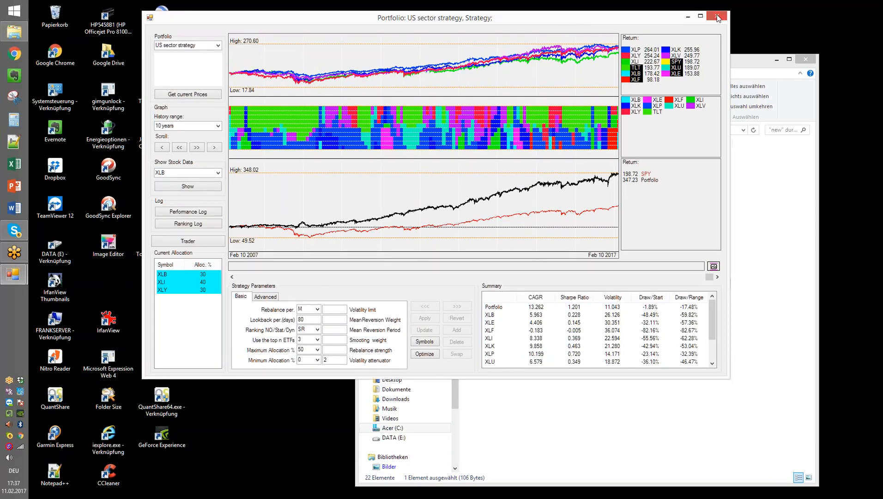
click(717, 17)
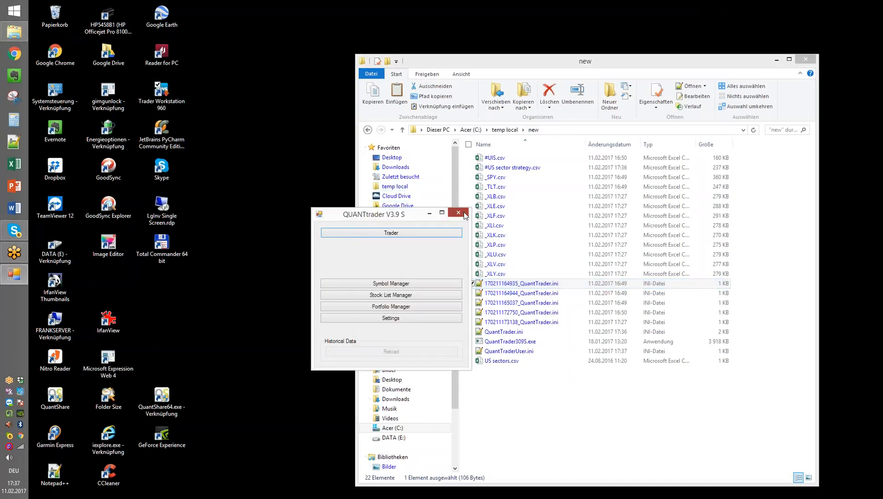
Go to "new folder" under temp local, launch QuantTrader309S.exe from it, and log in.
click(506, 129)
double_click(504, 168)
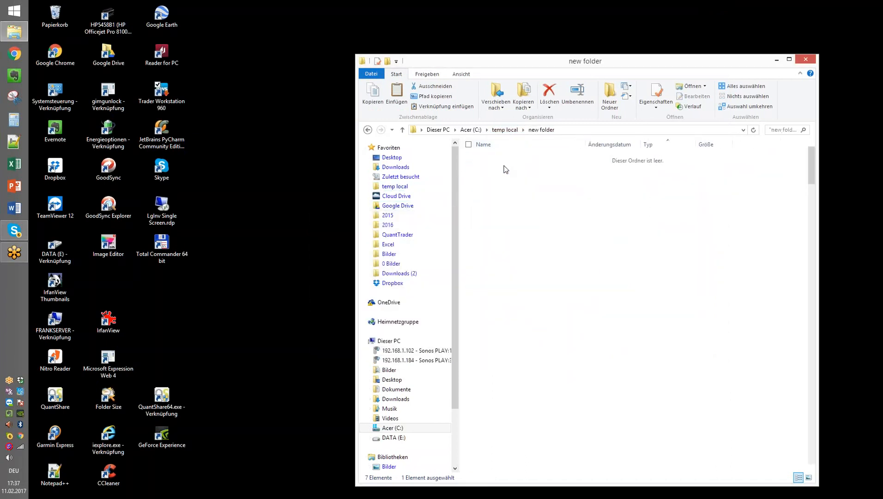
double_click(512, 162)
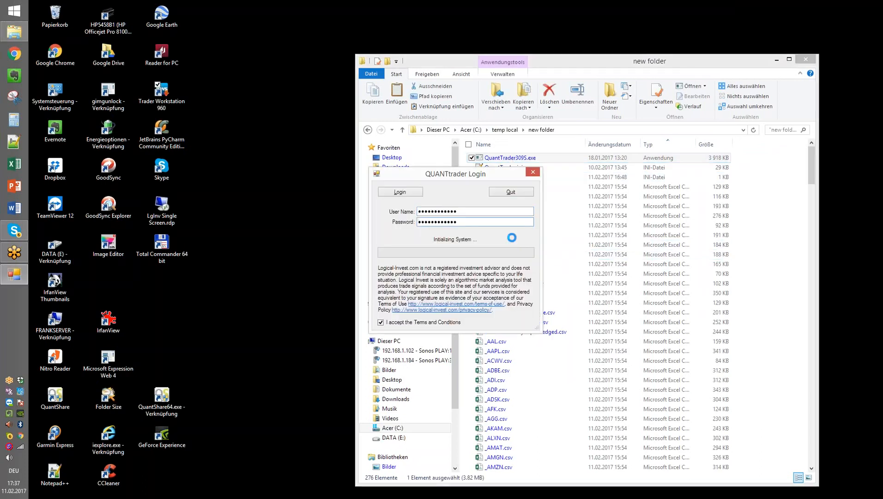
click(411, 193)
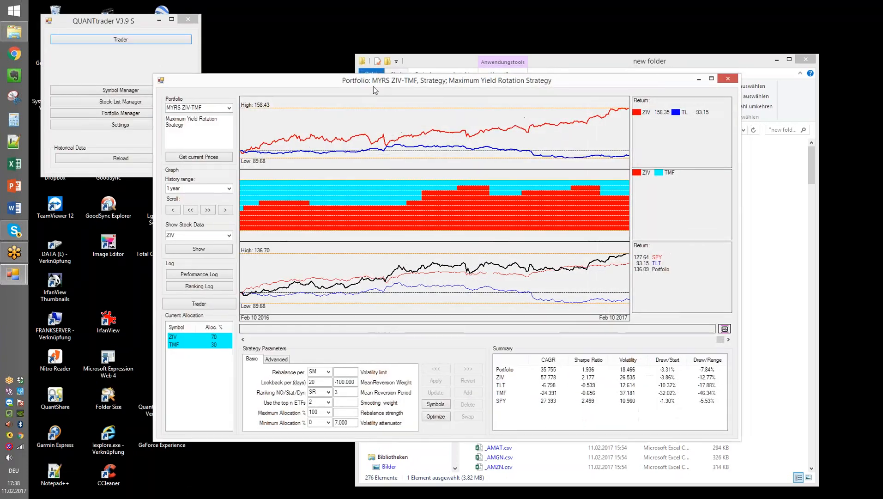
Load the 0 LI Strategy of strategies portfolio in the Trader, view its charts and allocations, and close the Trader window.
drag(373, 87, 376, 95)
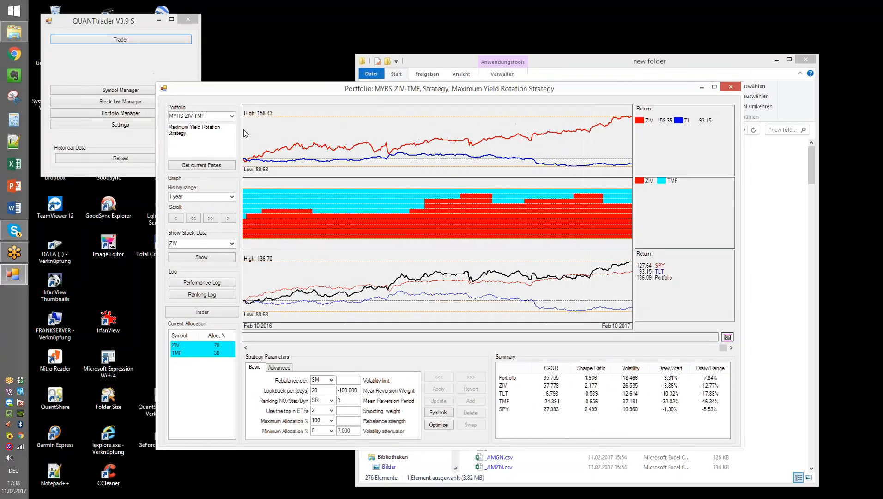
click(232, 116)
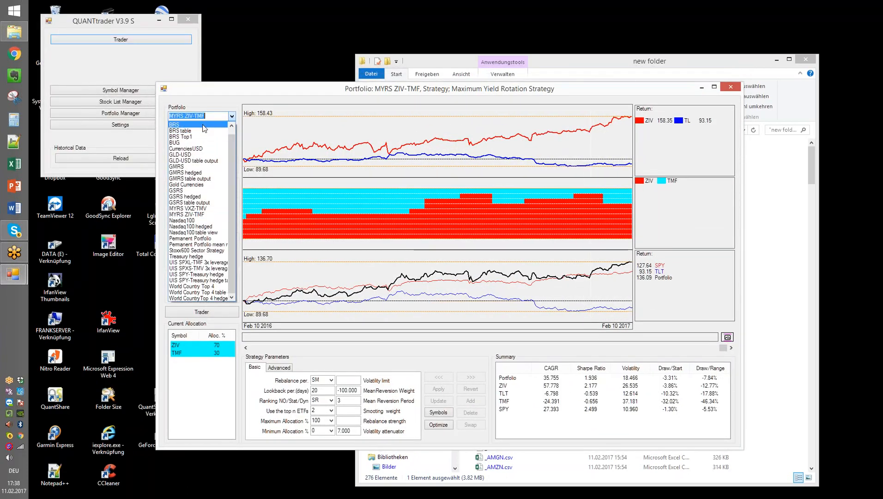
drag(231, 149, 232, 137)
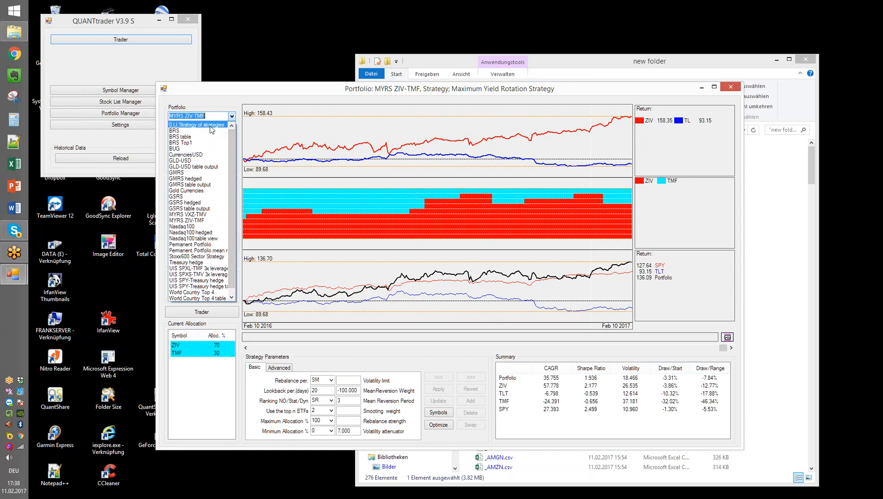
click(210, 126)
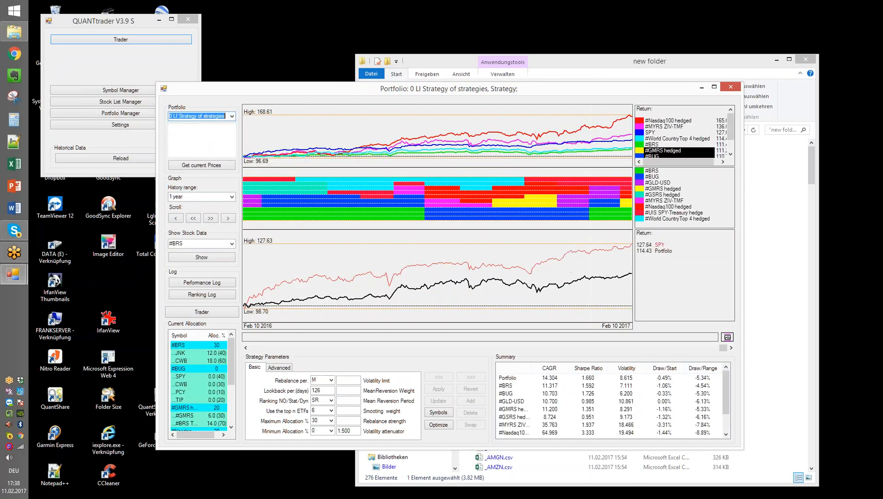
mouse_move(623, 110)
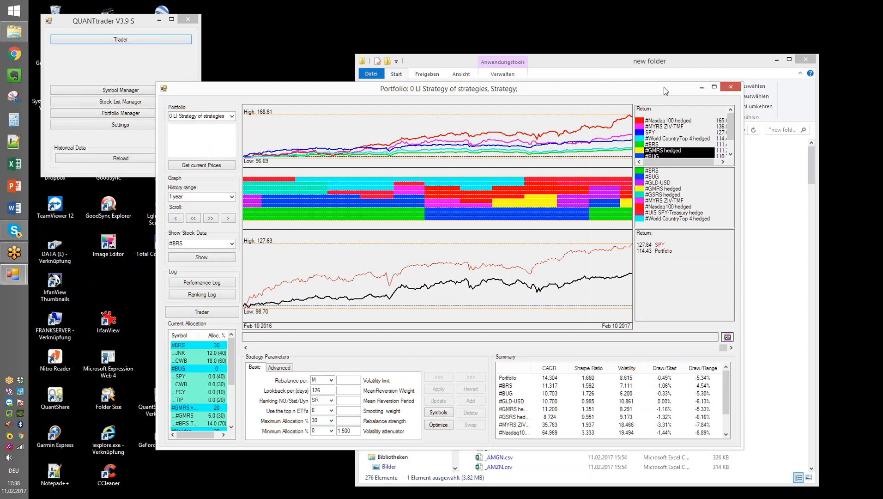
drag(662, 91, 616, 99)
click(683, 95)
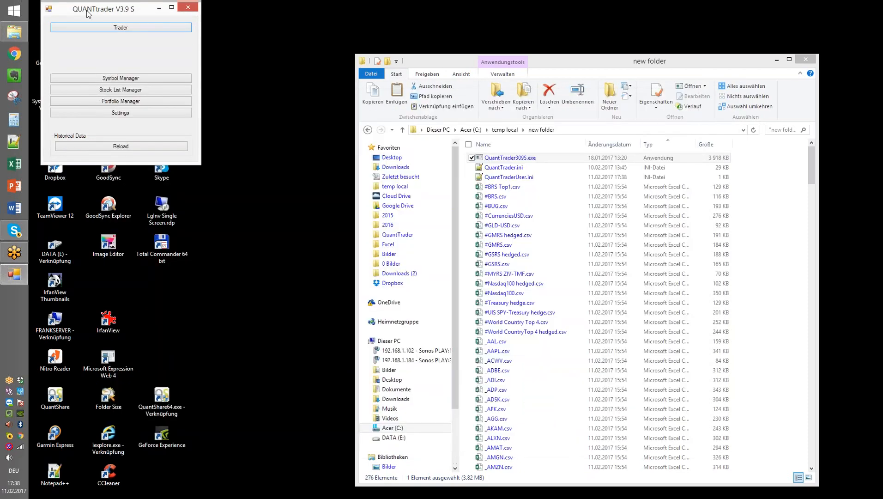
Create a new portfolio named "test" in the Portfolio Manager and add the Default Setting graphs to it.
drag(90, 17, 432, 158)
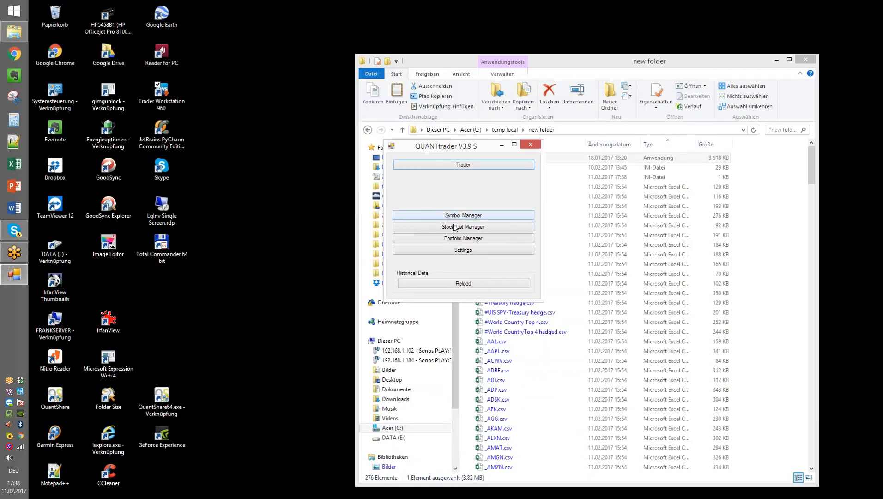
click(461, 241)
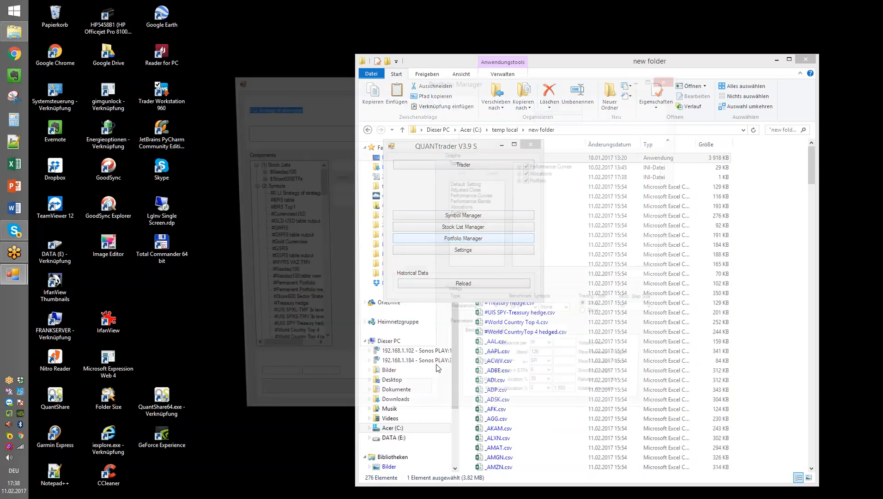
click(614, 105)
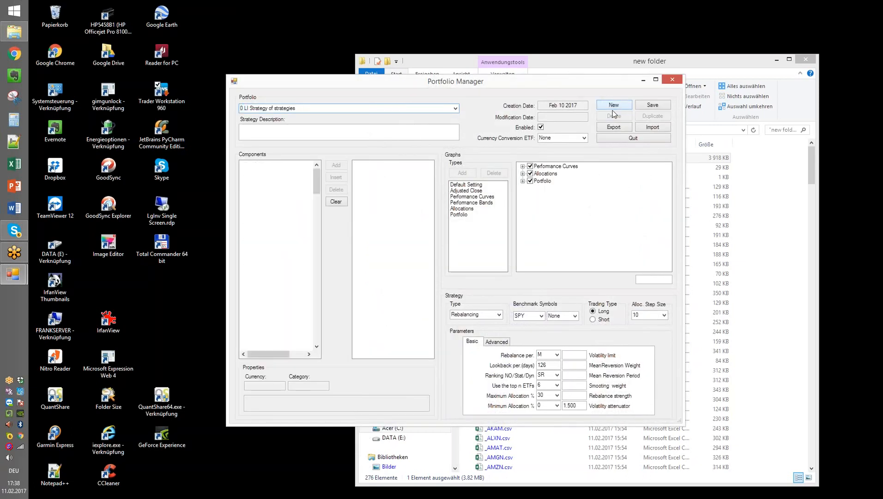
text(test)
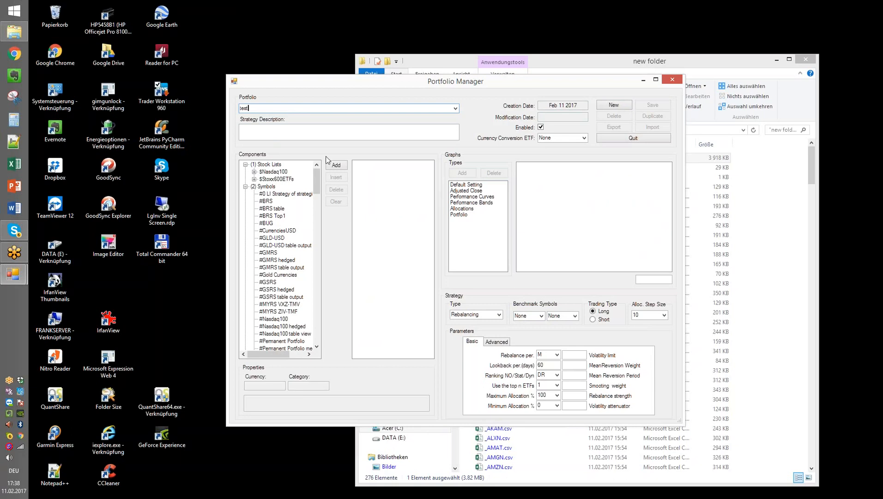
click(453, 184)
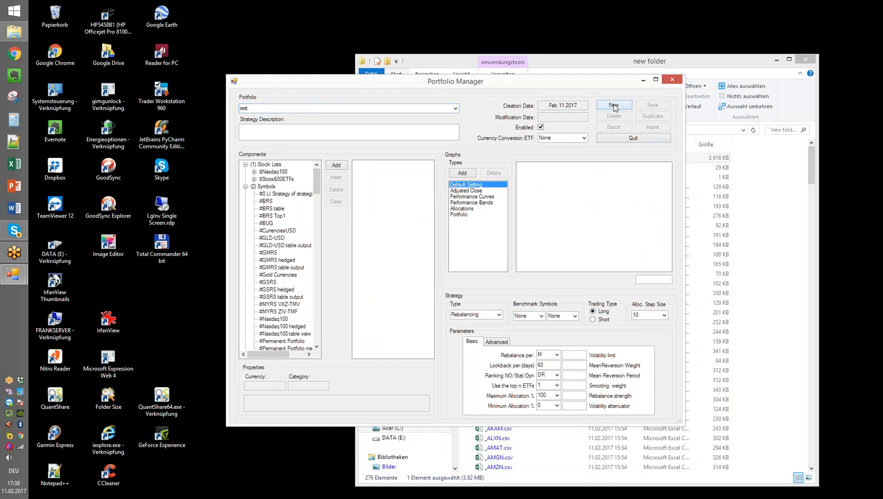
click(462, 173)
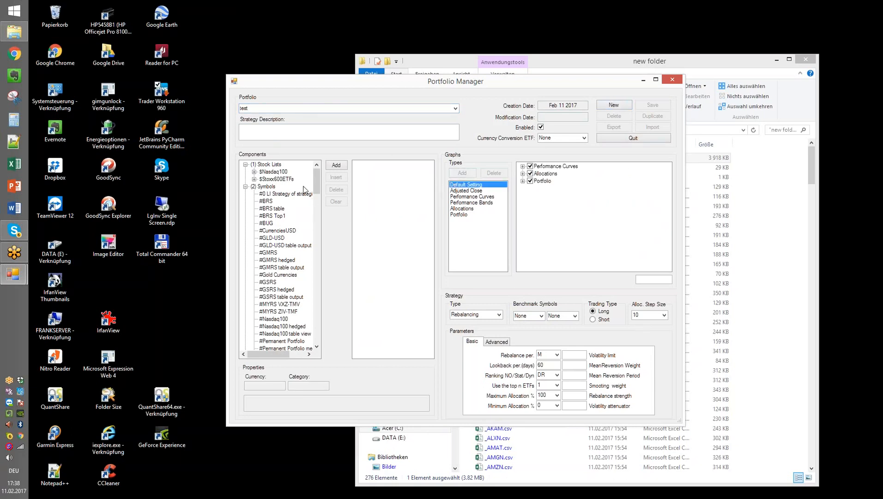
Add the strategies #GMRS, #Nasdaq100 and #Stoxx600 Sector Strategy as components of the test portfolio.
drag(317, 178, 317, 183)
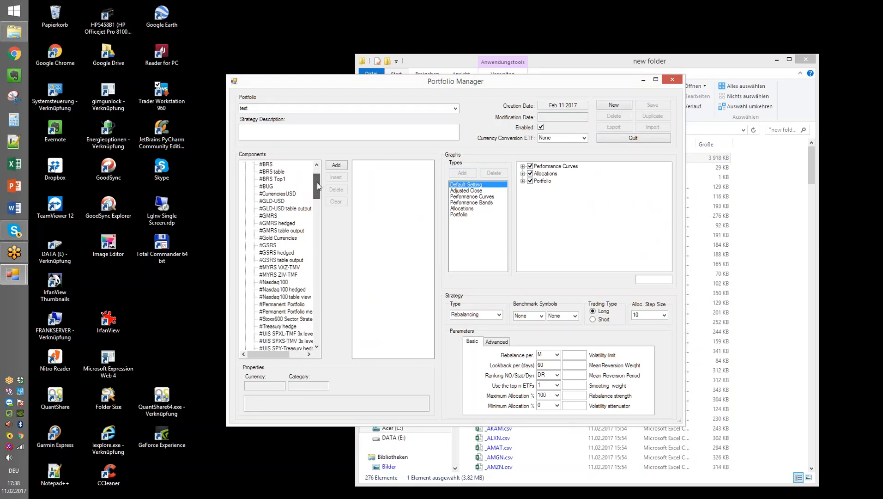
click(270, 216)
click(339, 165)
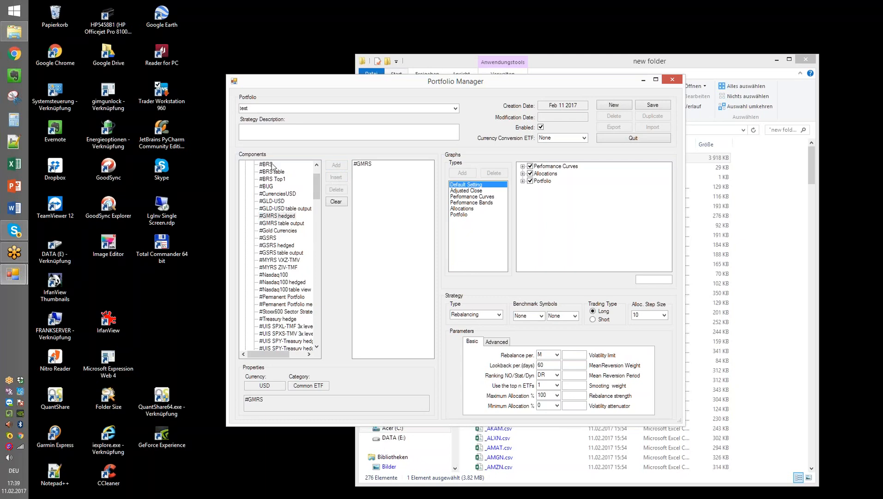
click(280, 276)
click(342, 166)
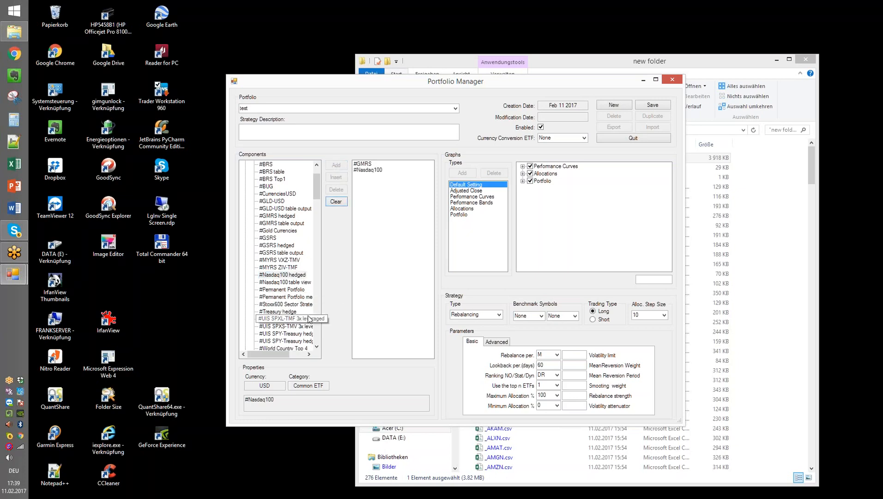
click(277, 305)
click(336, 165)
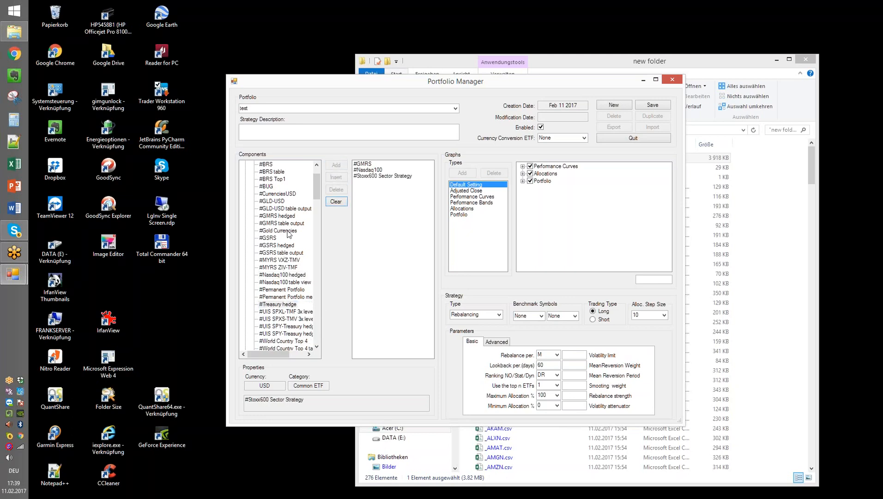
Add the long-term treasury ETF TLT to the test portfolio's components.
mouse_move(315, 187)
mouse_down()
mouse_move(316, 203)
mouse_move(316, 184)
mouse_up()
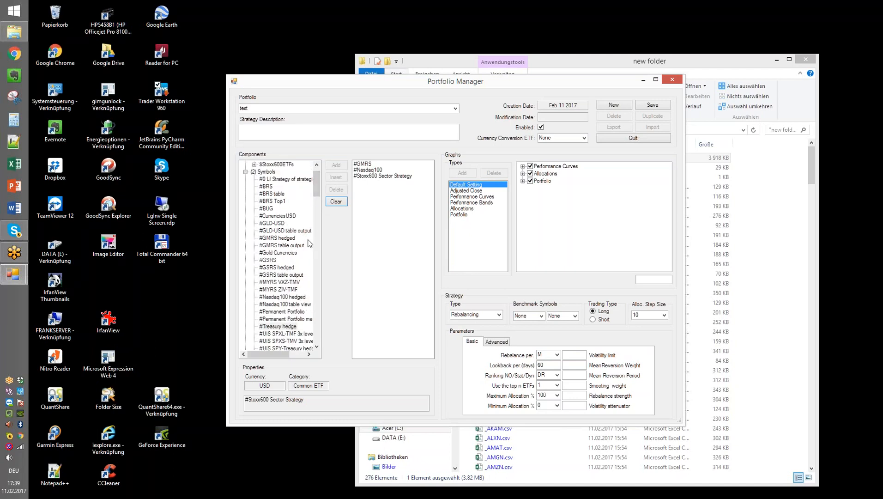
drag(317, 187, 316, 328)
click(264, 304)
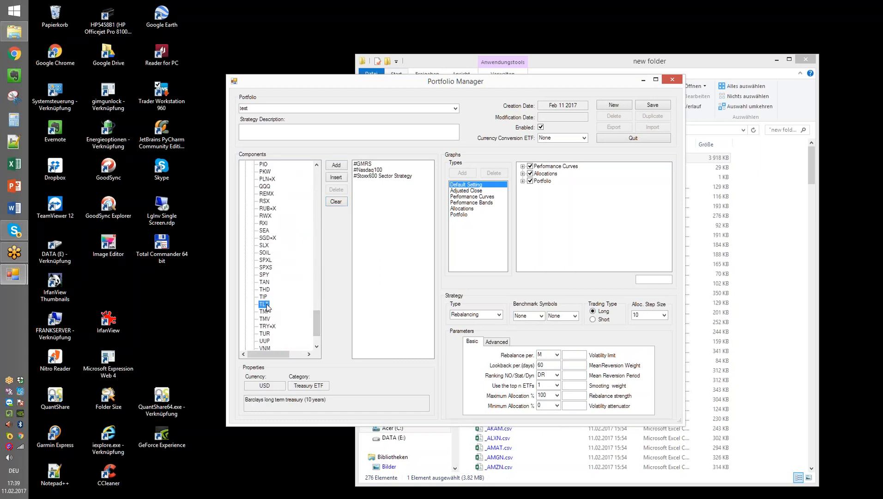
click(340, 167)
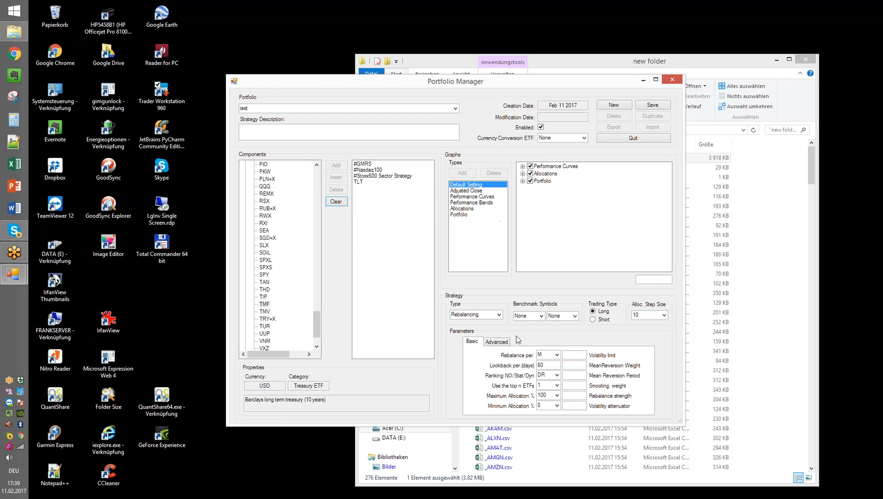
Leave the second benchmark symbol at None, set the ranking to SR, save the test portfolio and quit the Portfolio Manager.
click(575, 316)
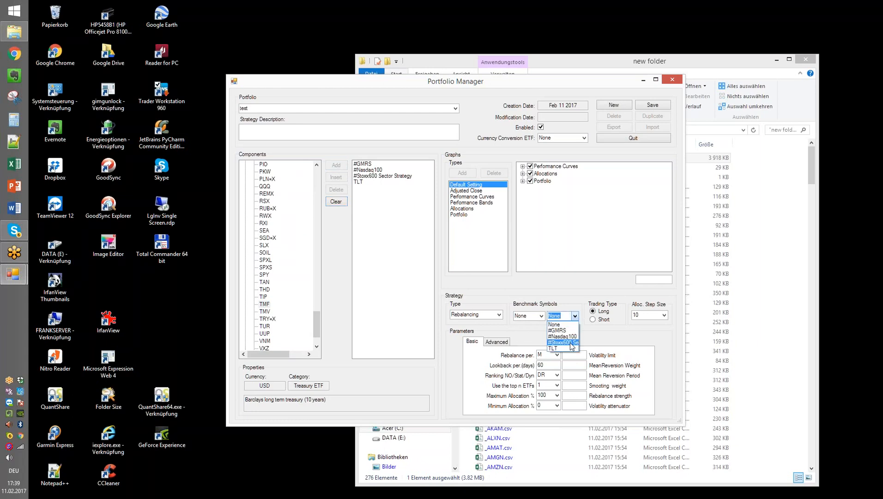
click(576, 318)
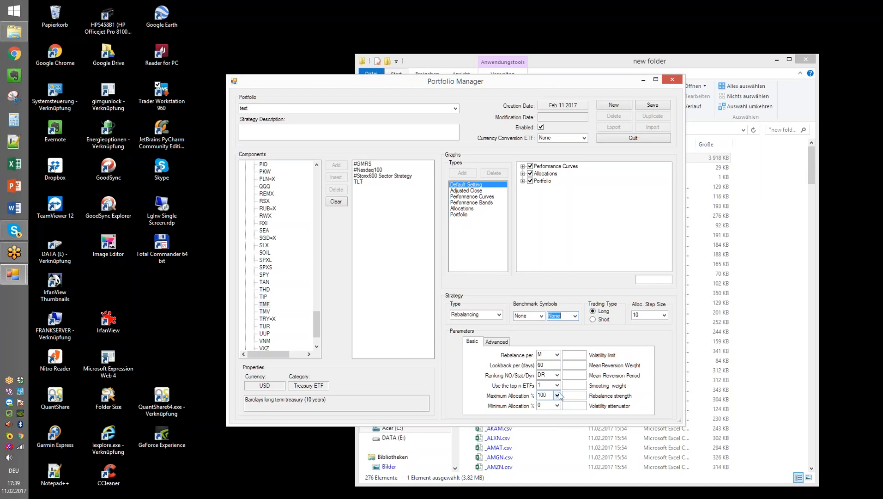
click(558, 375)
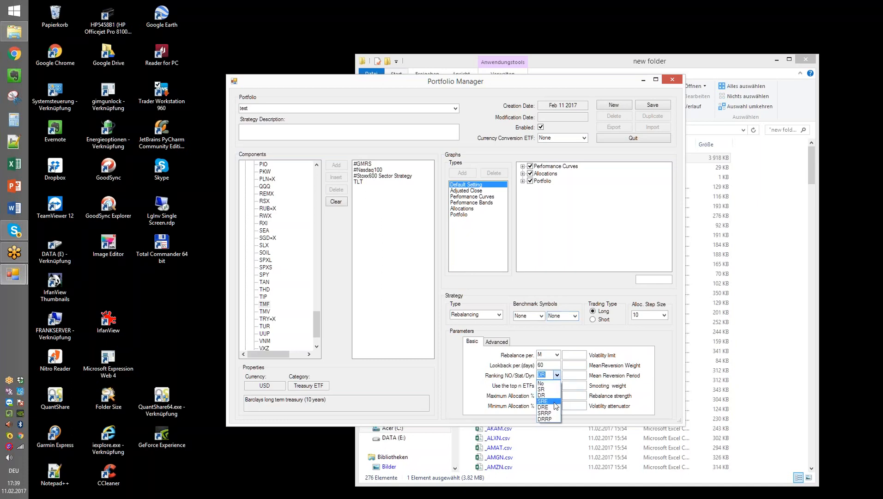
click(552, 390)
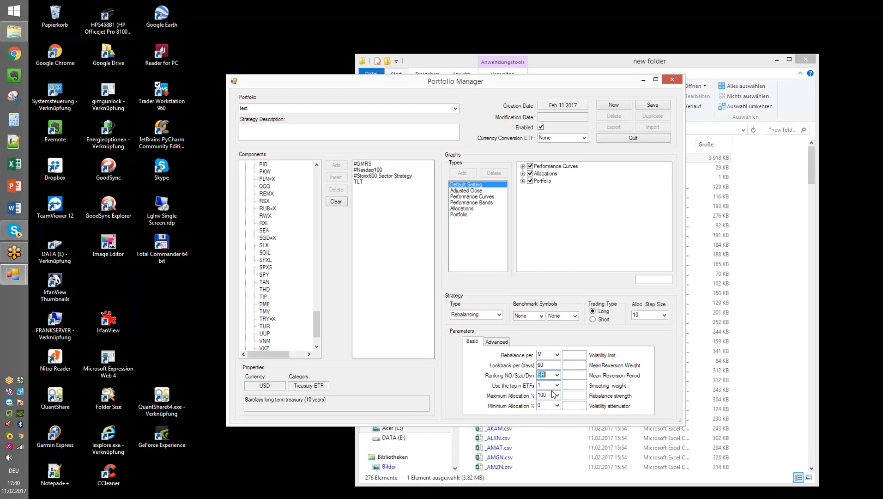
click(648, 105)
click(626, 137)
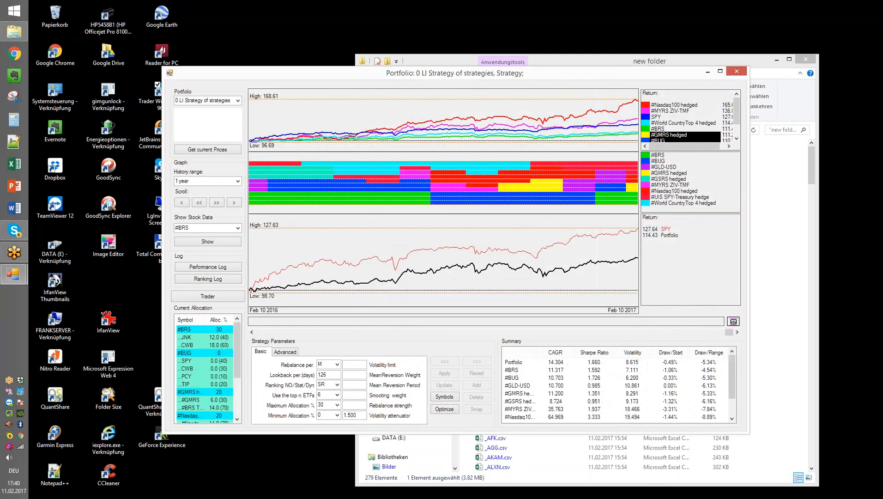
Load the test portfolio in the Trader.
click(238, 100)
drag(238, 121, 239, 130)
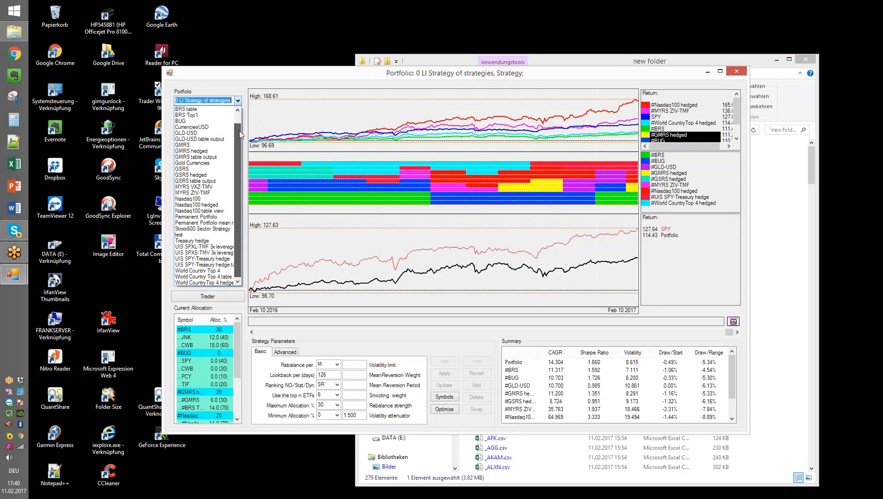
click(193, 236)
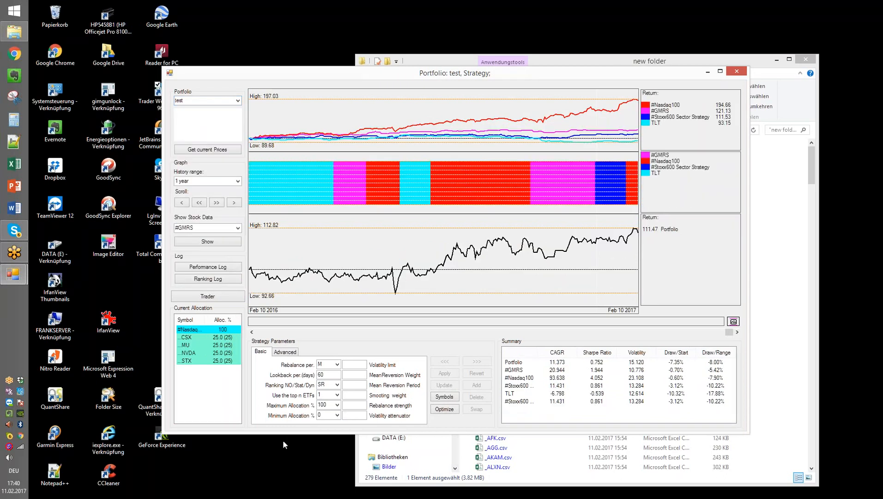
Set the volatility attenuator to 1 and the number of top ETFs to 2, and apply the parameters.
click(359, 414)
text(1)
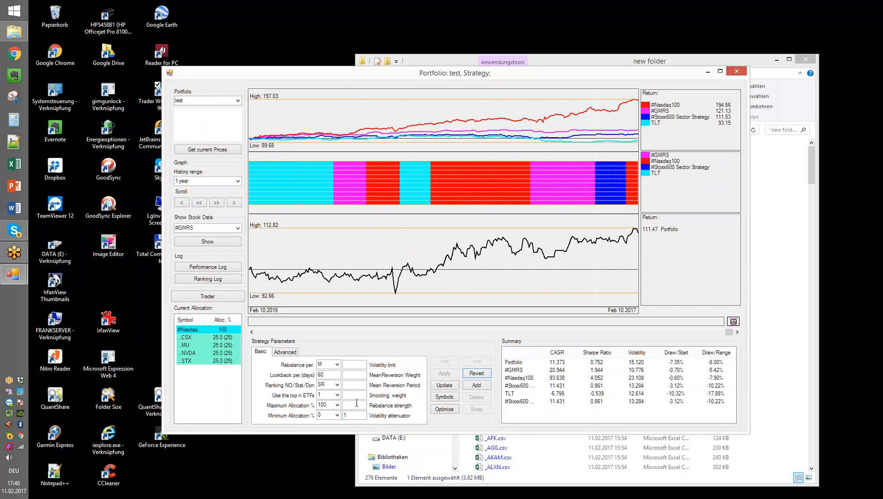
click(338, 395)
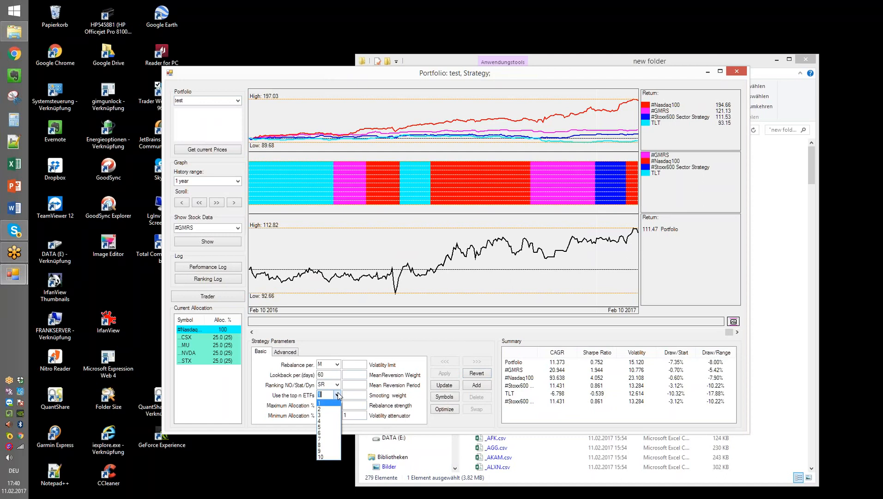
click(330, 410)
click(448, 373)
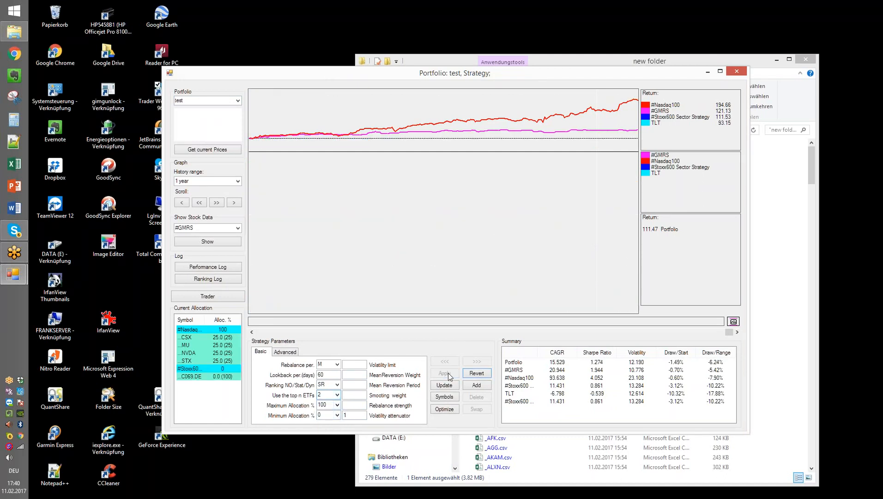
Set the maximum allocation to 60% and apply it to the test portfolio.
click(337, 405)
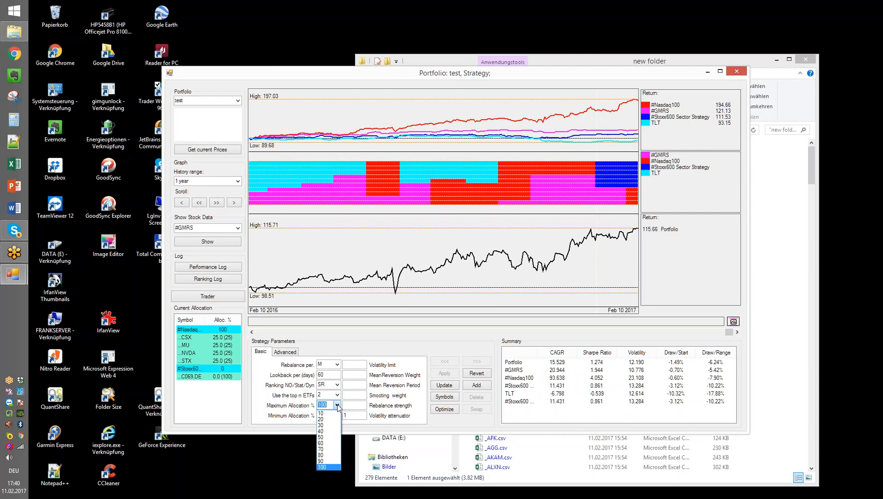
click(327, 444)
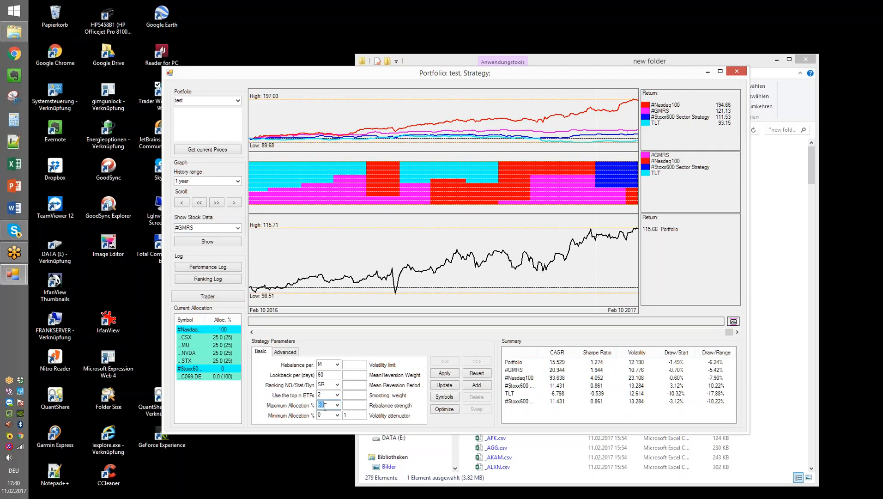
click(442, 375)
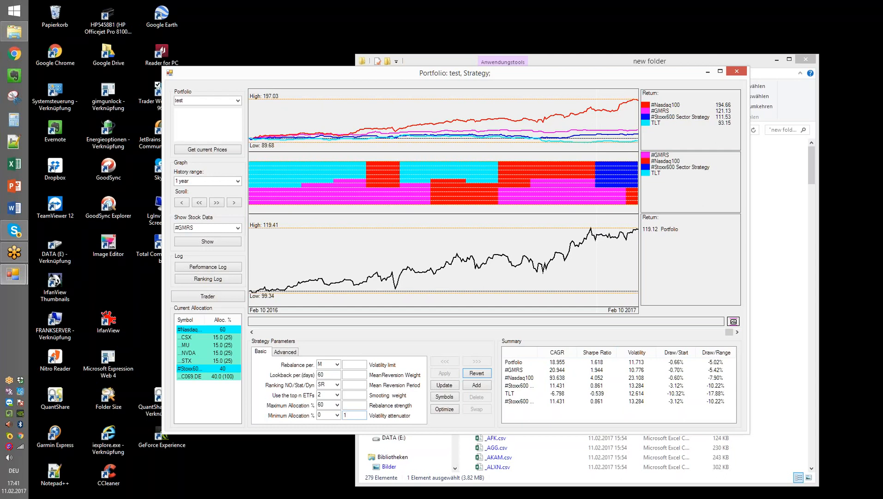
Show the test portfolio over a history range of 10 years and inspect the allocations around late 2008.
click(238, 182)
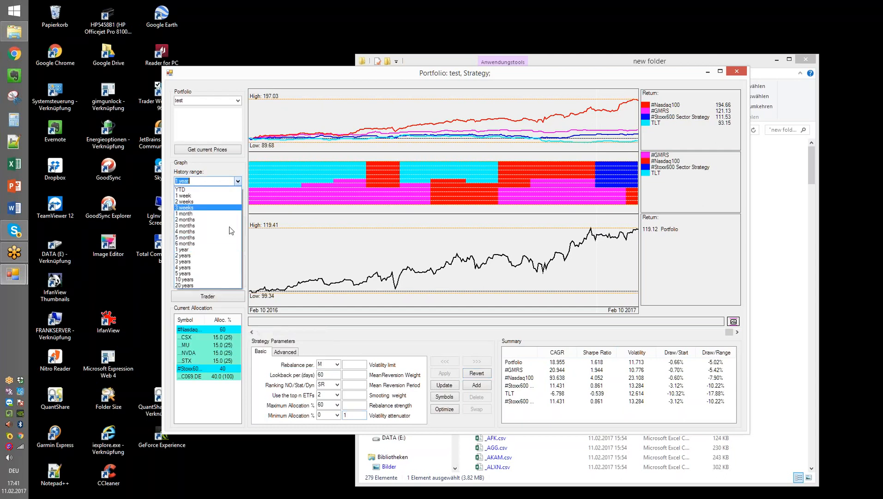
click(221, 279)
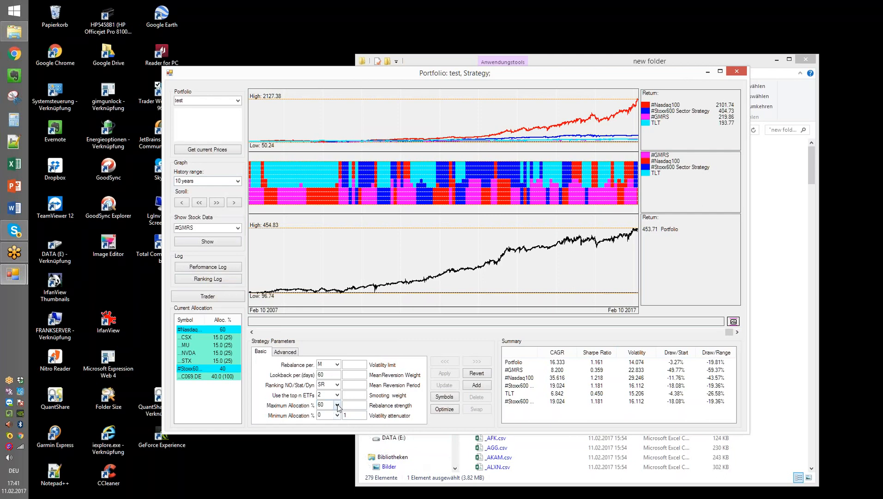
mouse_move(322, 183)
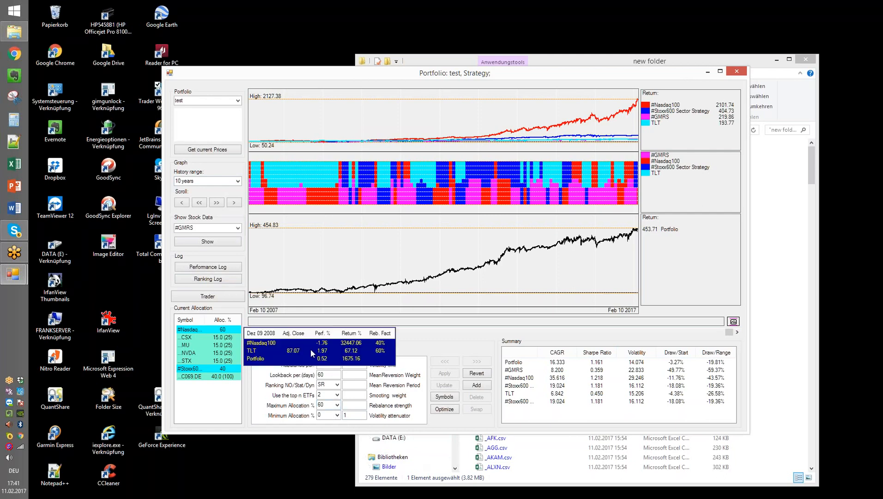
Set the maximum allocation to 100%, apply it, and inspect the resulting allocations in the chart.
click(338, 406)
click(333, 472)
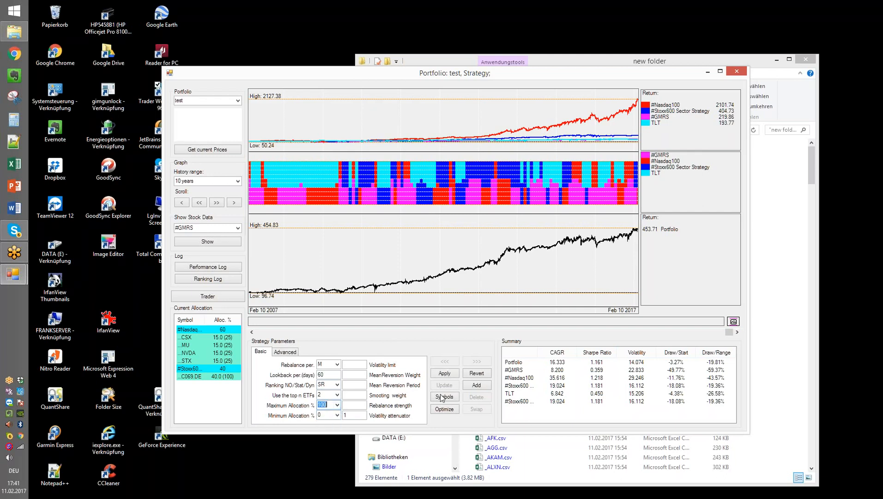
click(446, 375)
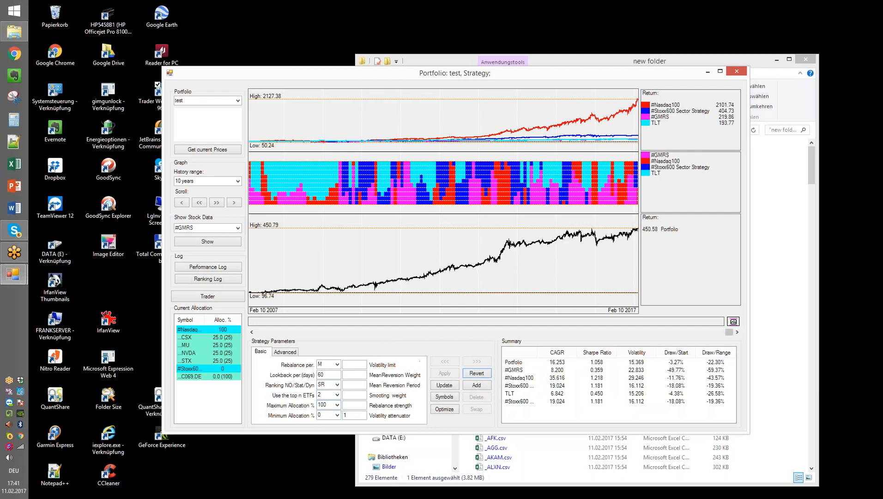
mouse_move(322, 190)
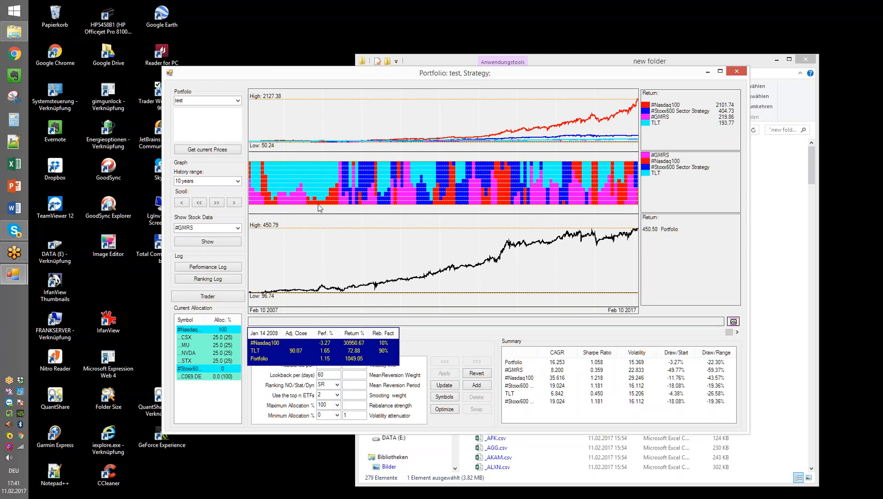
mouse_move(437, 198)
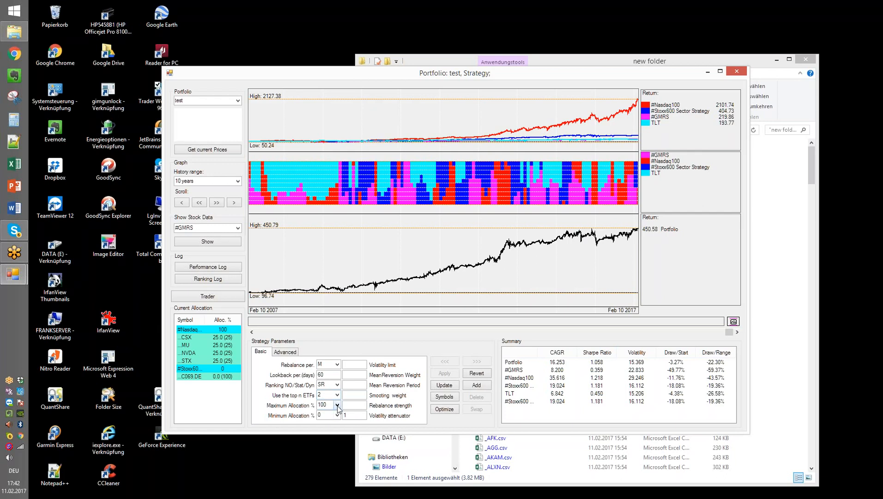
Set the maximum allocation to 50% and apply it to the test portfolio.
click(337, 405)
click(335, 437)
click(448, 374)
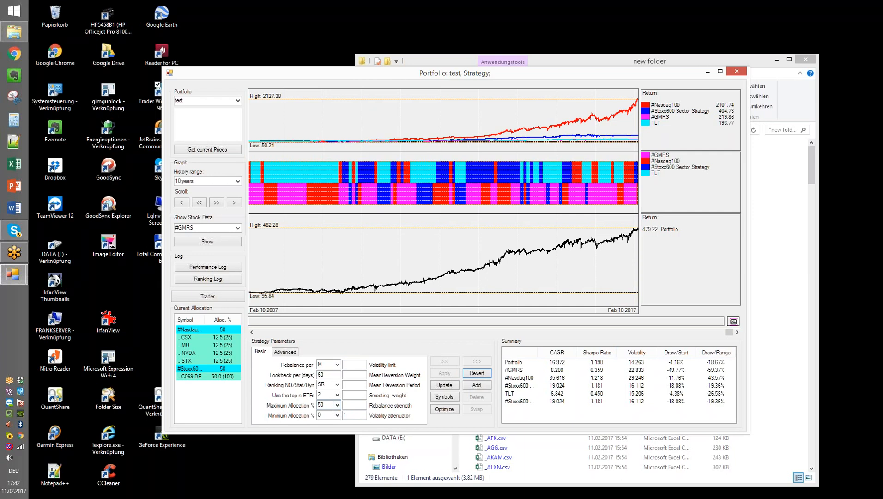
Set the maximum allocation to 60%, apply it to the test portfolio, and inspect the allocations in the chart around September 2013.
click(337, 404)
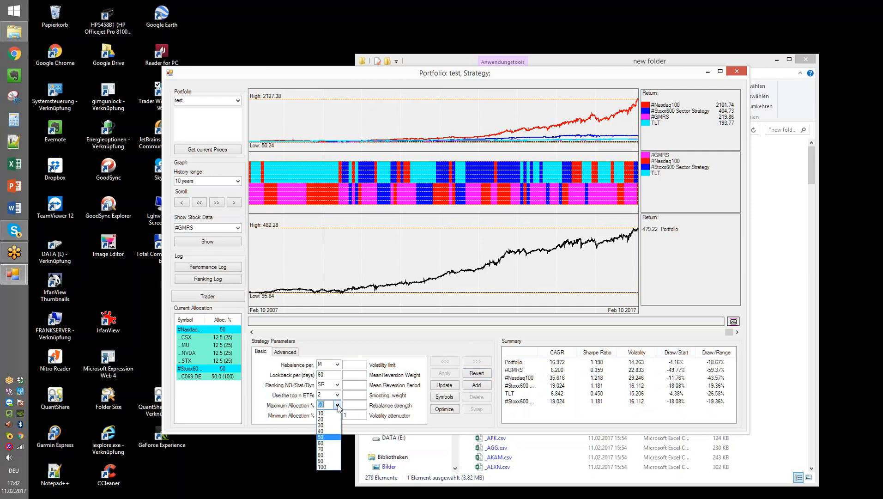
click(335, 444)
click(445, 373)
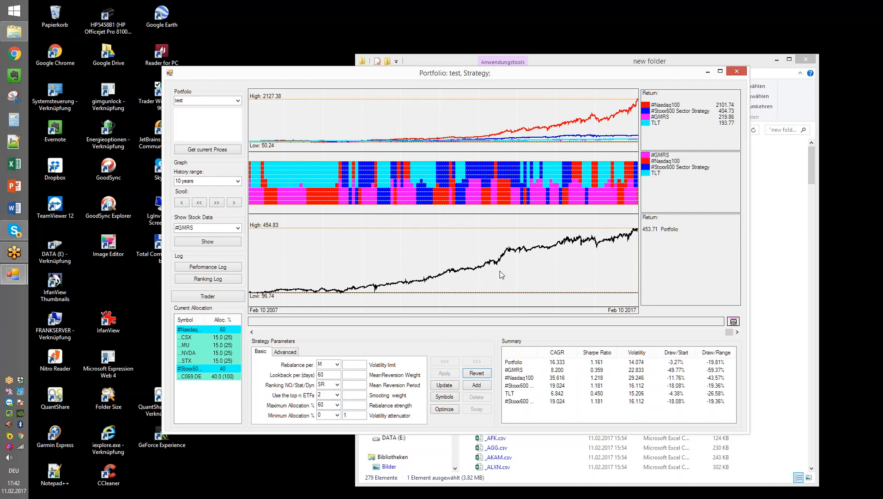
mouse_move(506, 179)
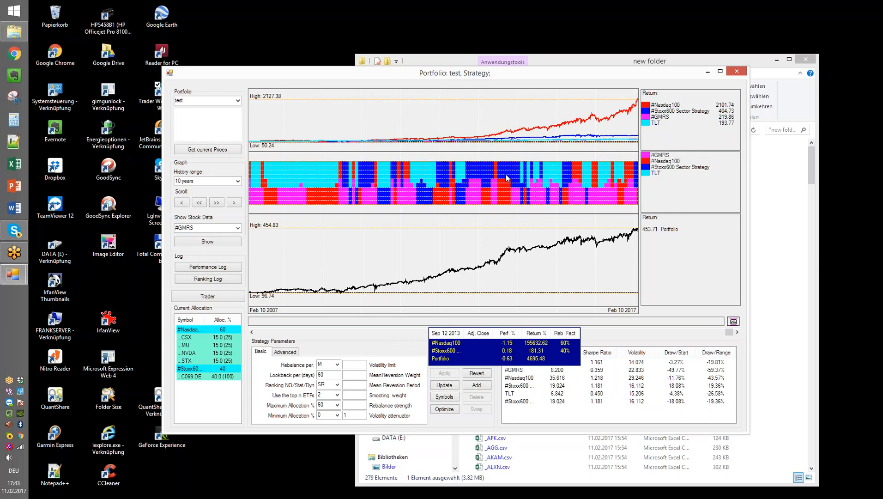
Apply the SRE ranking method to the test portfolio, and then the SRRP ranking method for comparison.
click(338, 386)
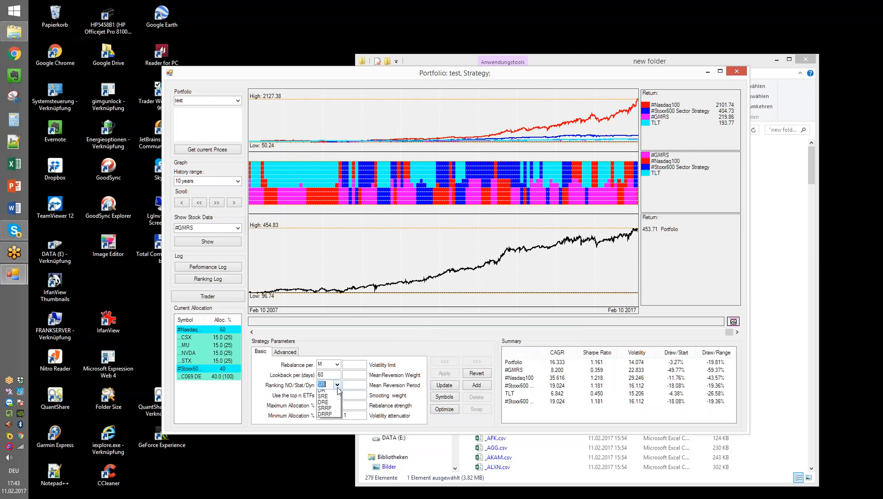
click(336, 414)
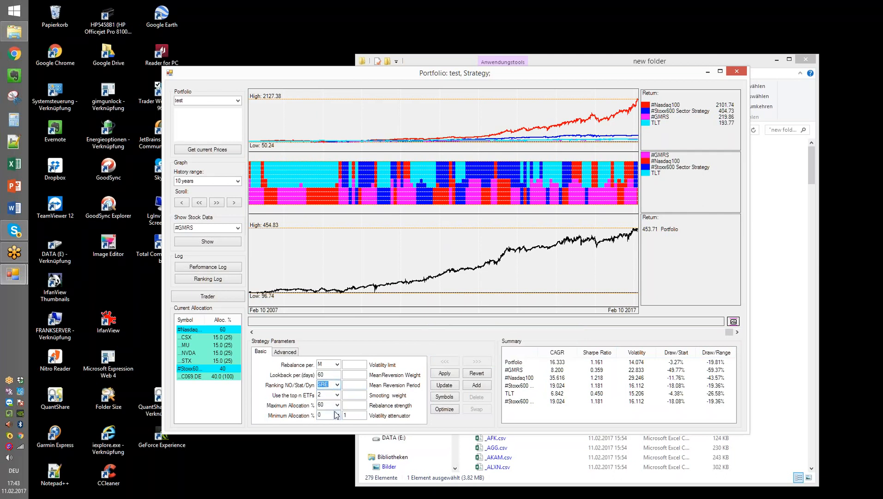
click(444, 373)
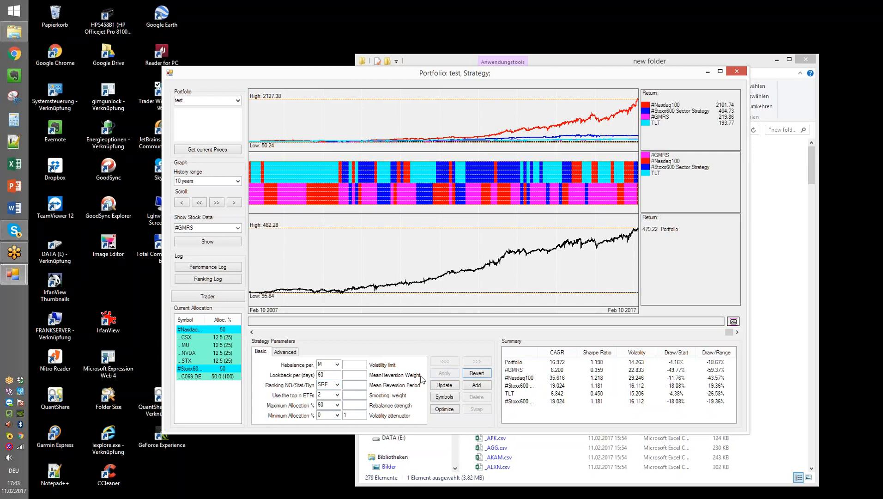
click(338, 385)
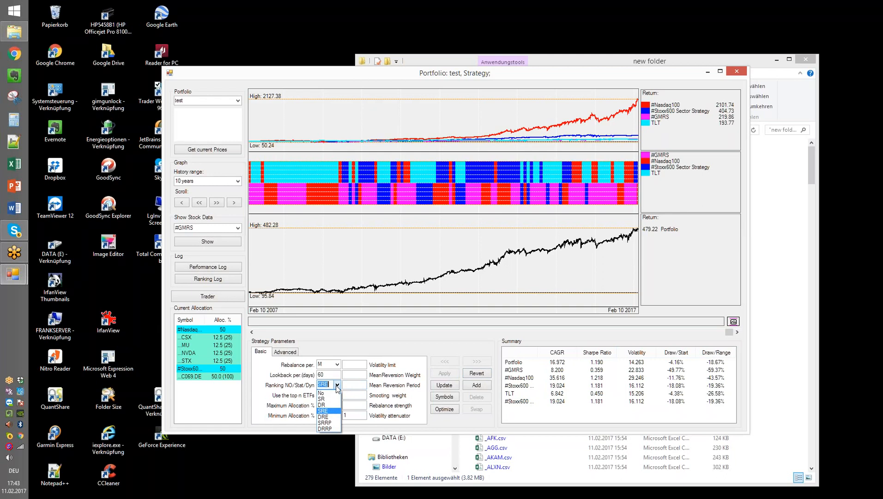
click(331, 424)
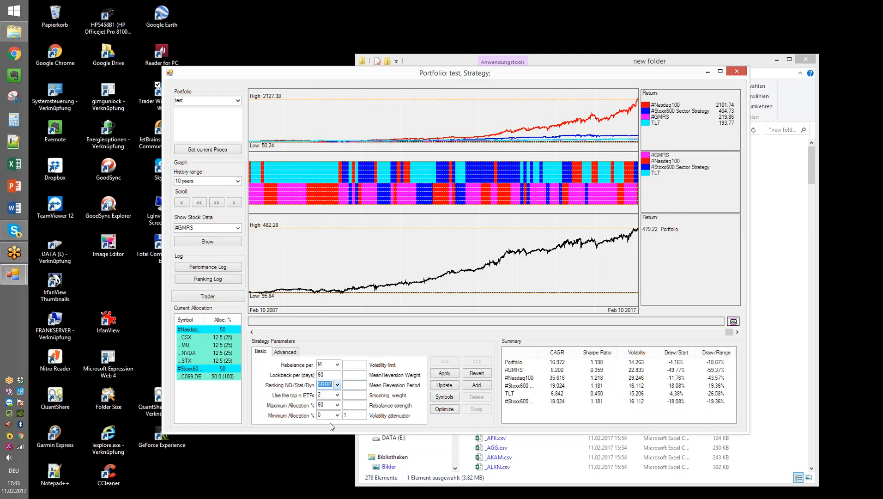
click(445, 375)
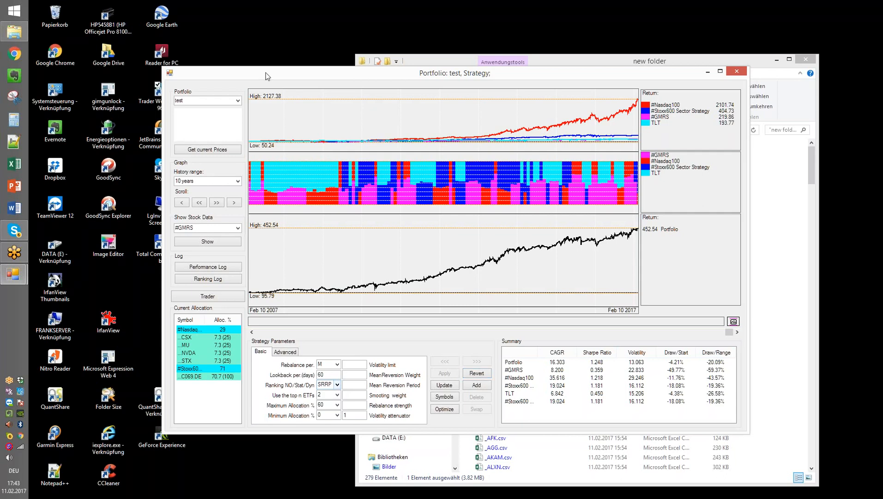
Load the Nasdaq100 portfolio and apply SR ranking with a maximum allocation of 40%.
click(238, 103)
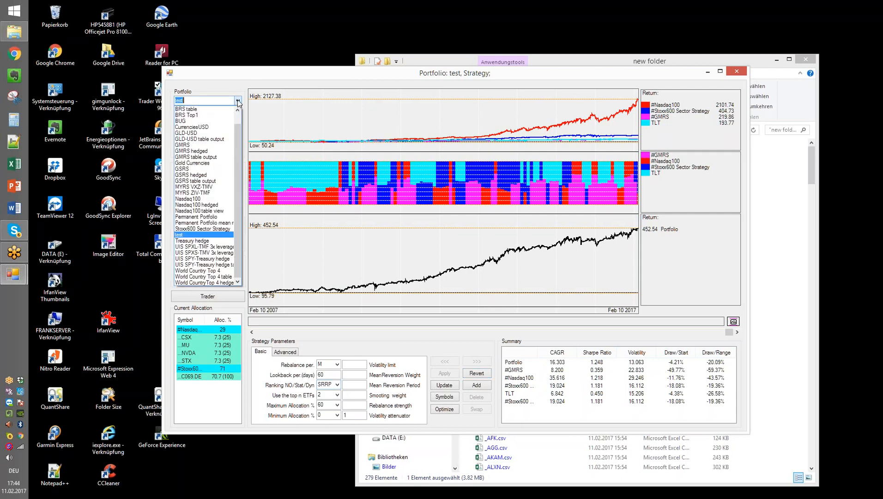
click(216, 201)
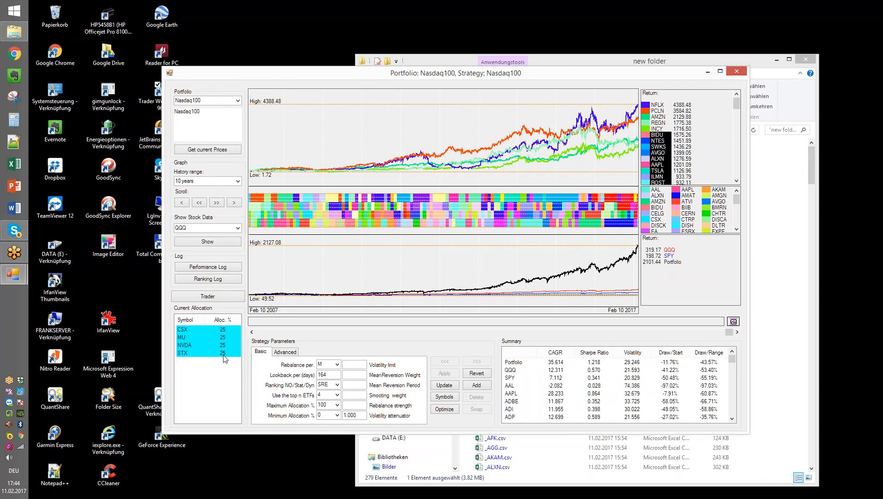
click(337, 385)
click(337, 406)
click(338, 405)
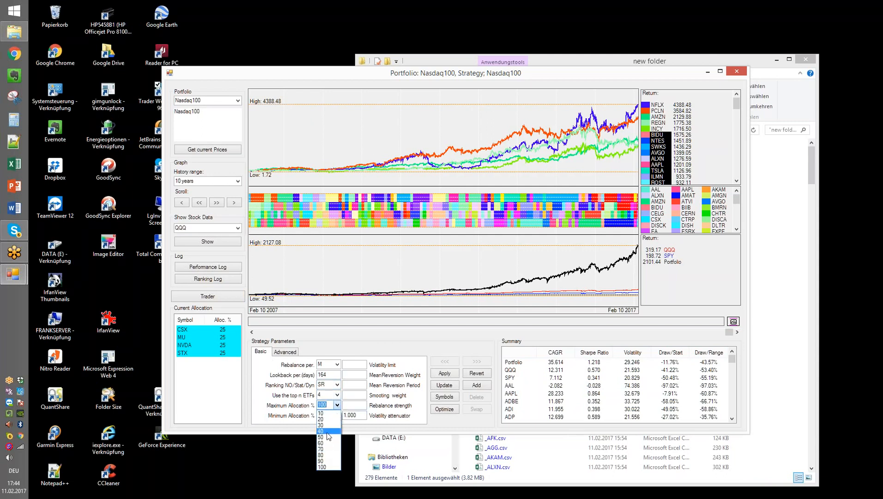
click(327, 431)
click(446, 374)
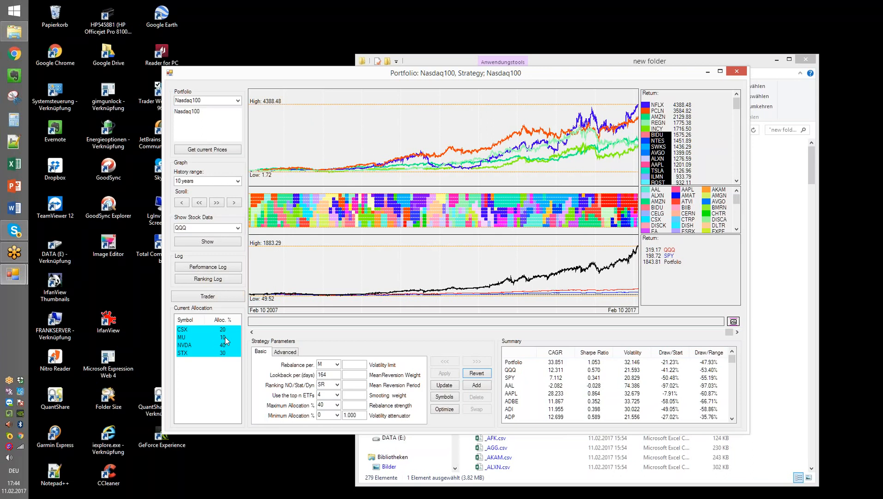
Change the Nasdaq100 portfolio's ranking method to SRRP and apply it.
click(337, 385)
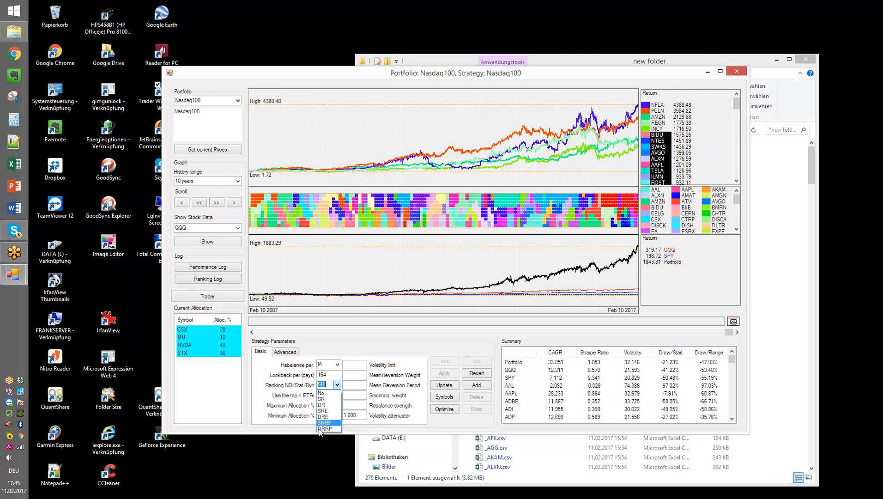
click(325, 423)
click(443, 375)
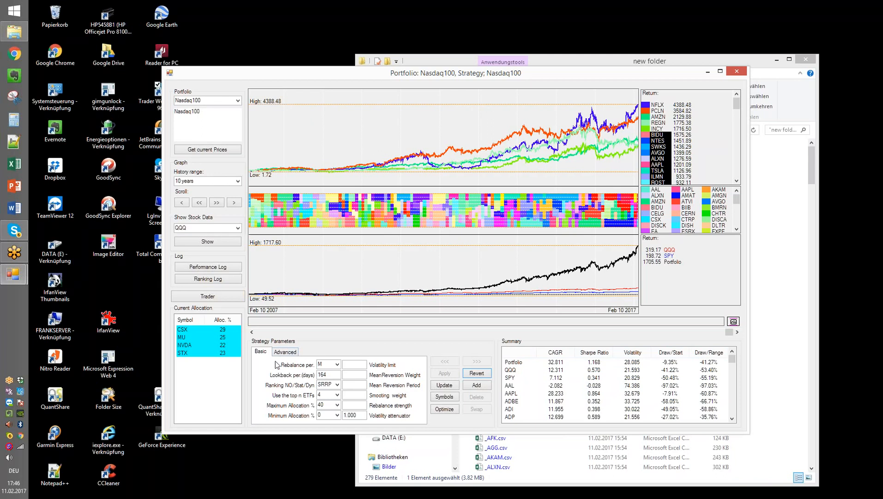
Close the Nasdaq100 portfolio window, discarding its changed parameters, and open the Symbol Manager.
click(238, 102)
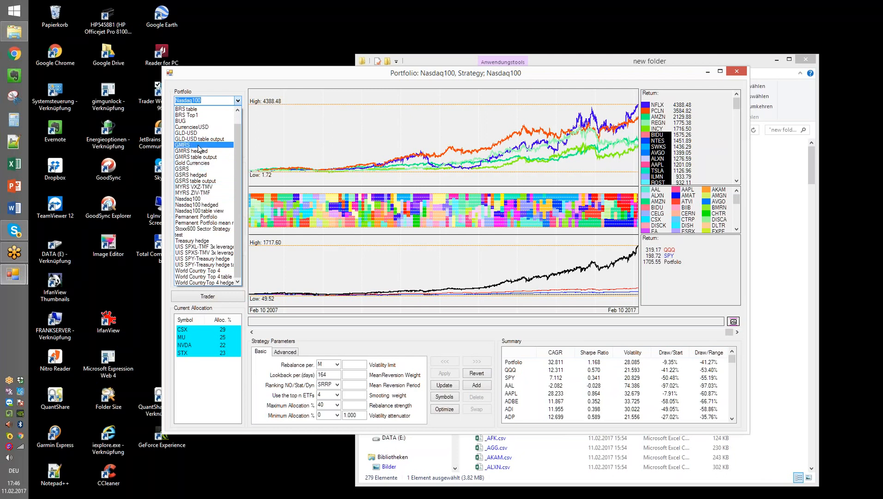
click(644, 74)
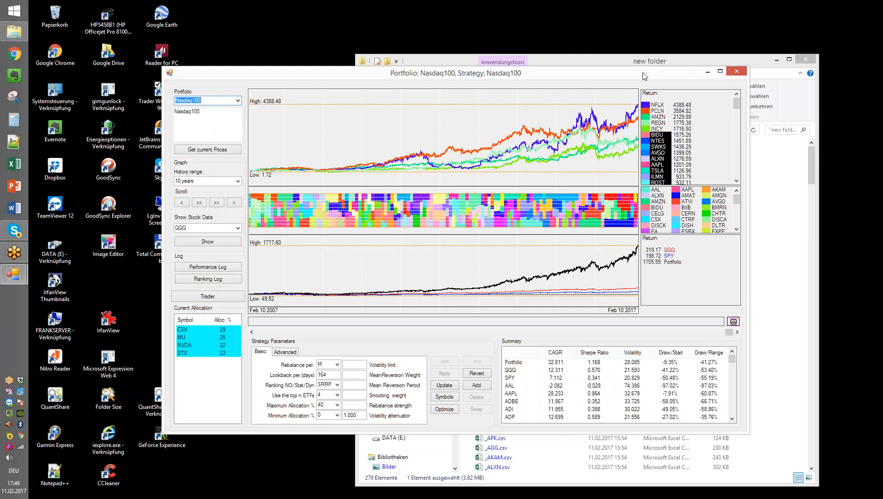
drag(645, 76, 609, 76)
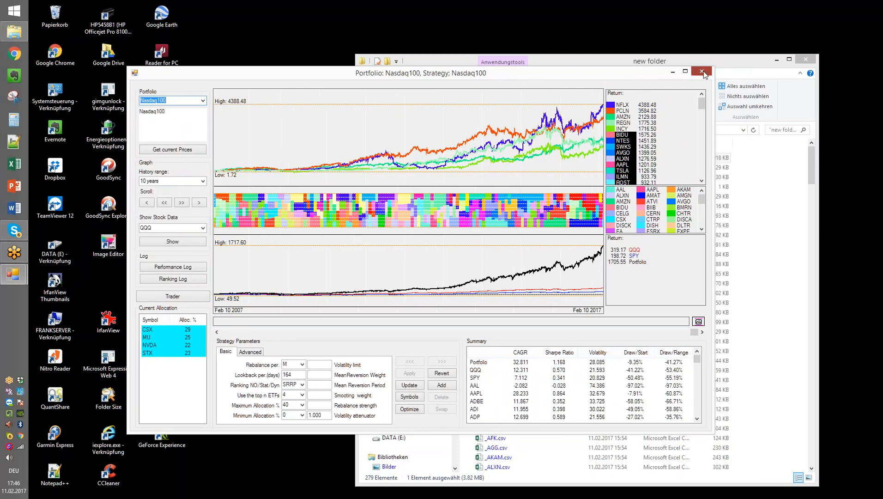
click(705, 71)
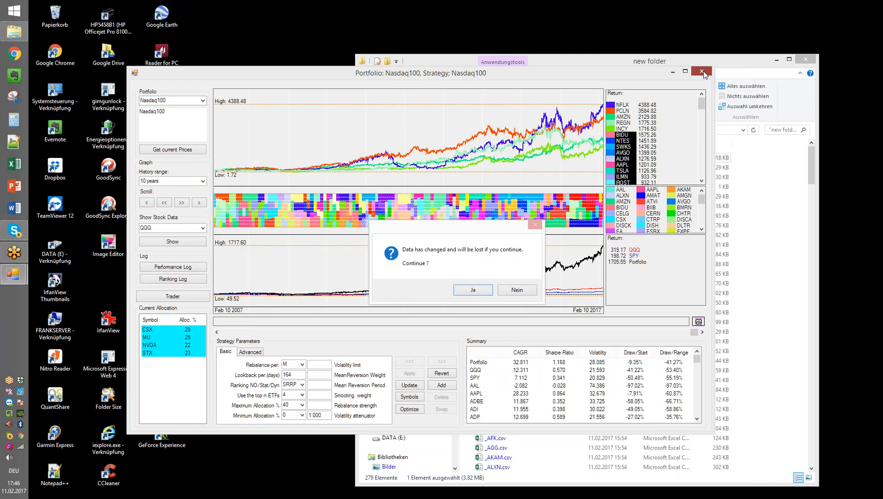
click(487, 291)
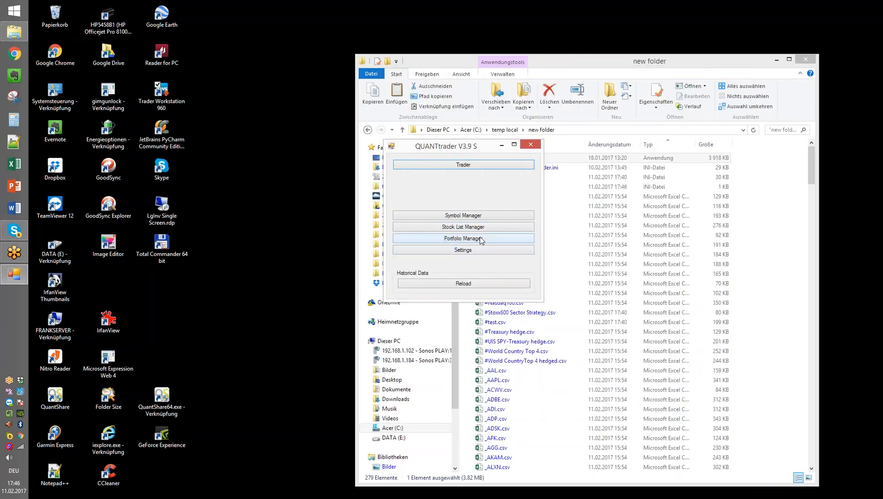
click(474, 217)
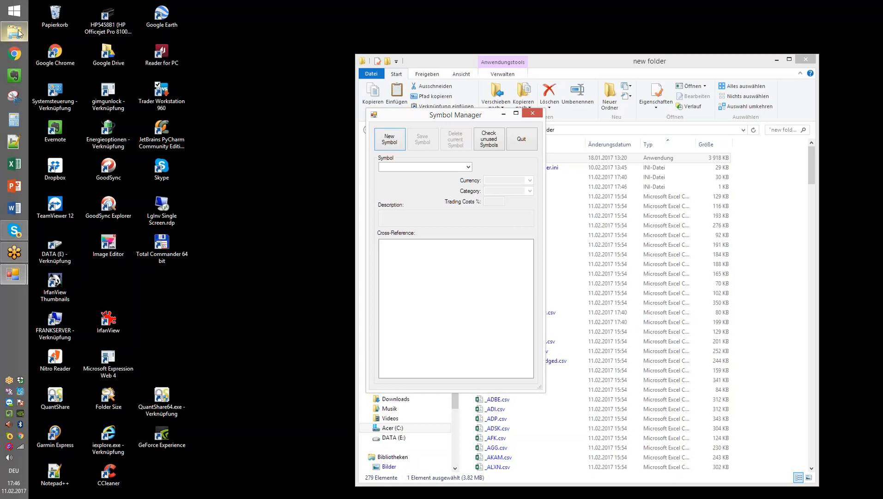
Switch to Google Chrome and open the bookmarked StockCharts PerfChart of $VIX and ZIV.
click(14, 55)
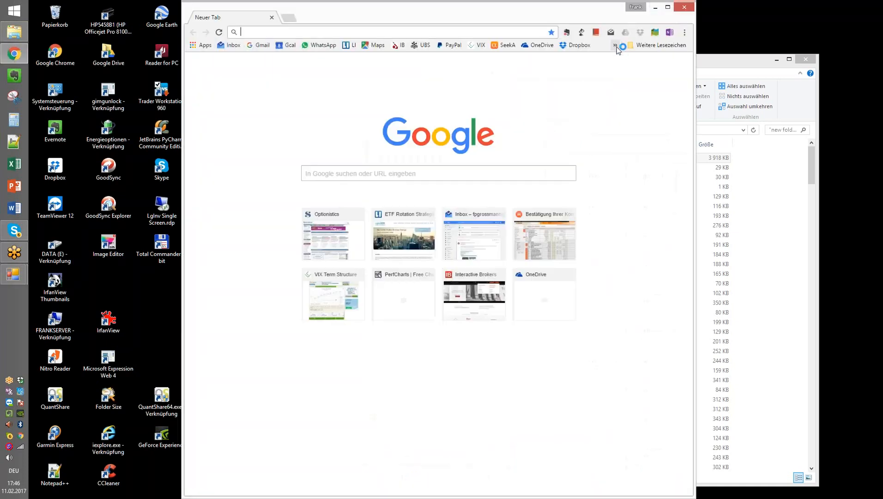
click(615, 44)
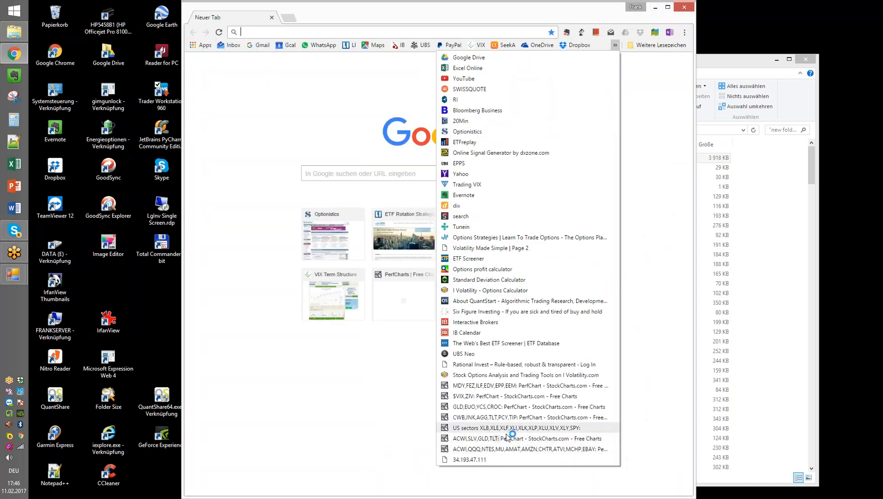
click(501, 397)
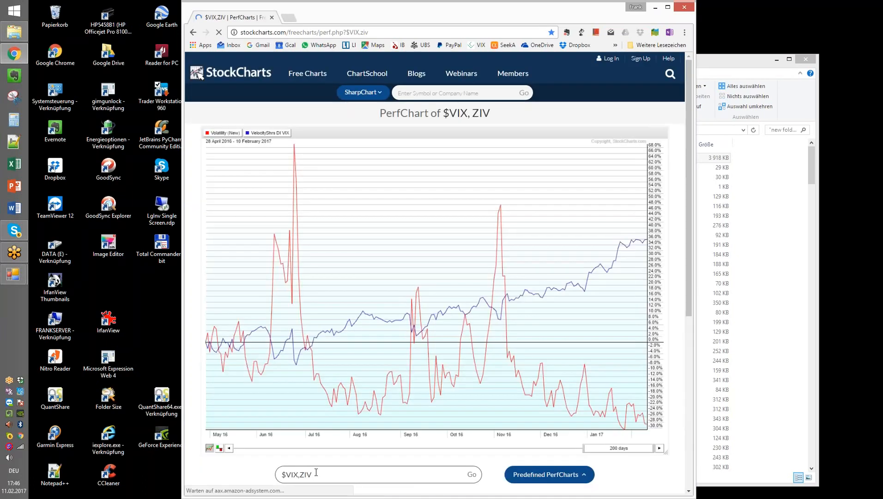
Replace the PerfChart symbols with TLT,TLH and extend the charted range back to 14 October 2013.
drag(316, 472, 258, 473)
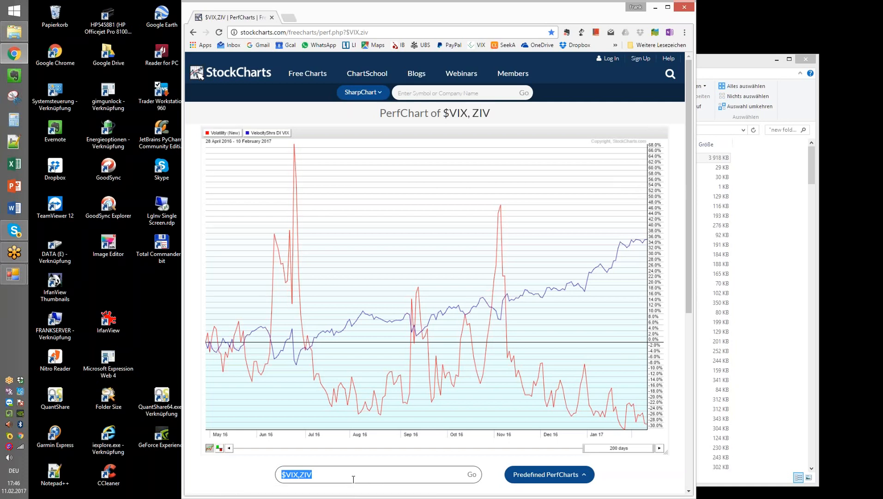
text(tlt)
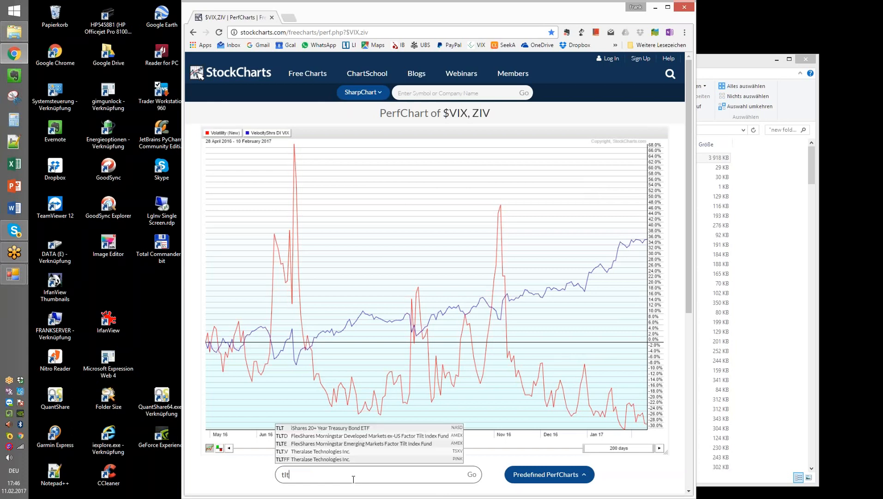
text(,tlh)
key(Return)
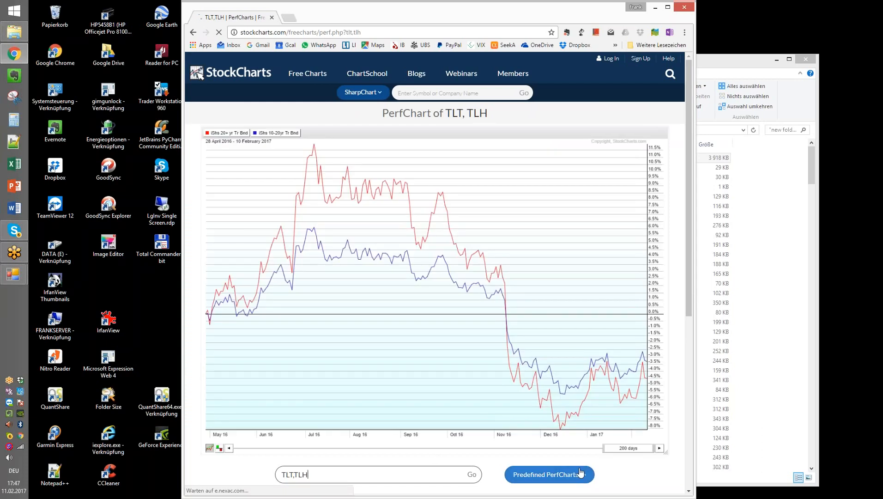
drag(605, 449, 499, 449)
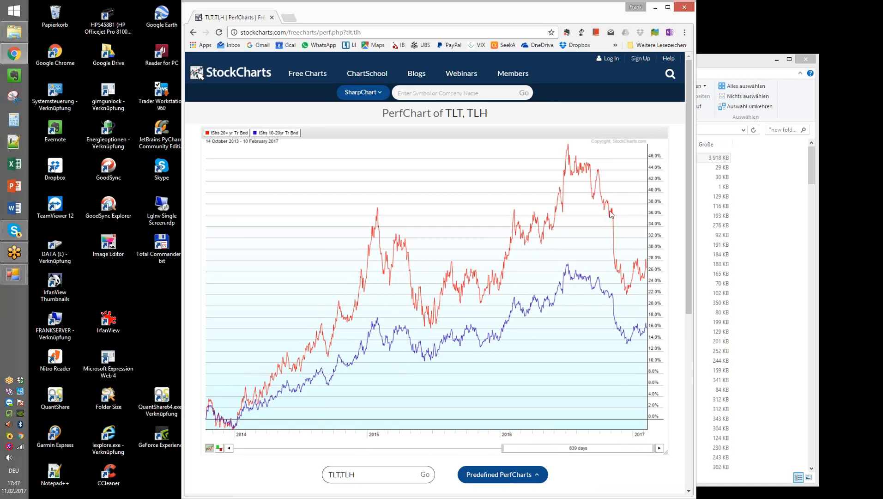
Return to the Symbol Manager in QUANTtrader, start a new symbol entry, and close the window without saving it.
drag(564, 17, 477, 16)
click(632, 62)
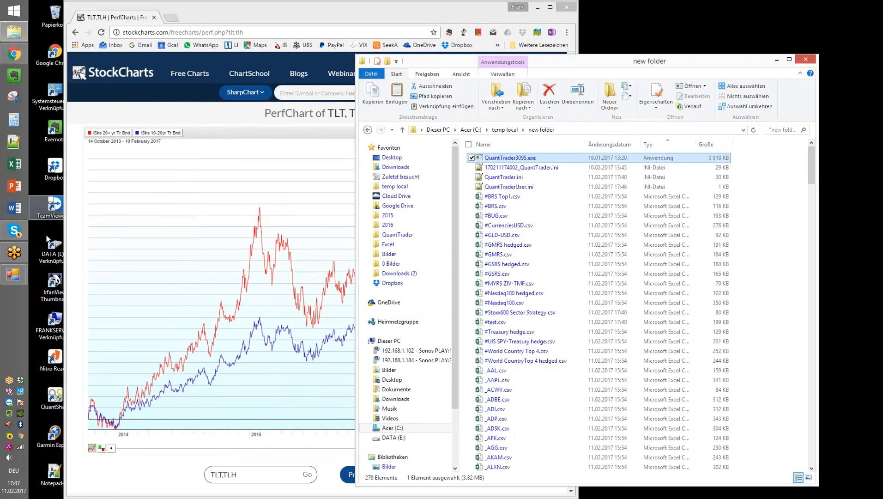
click(14, 274)
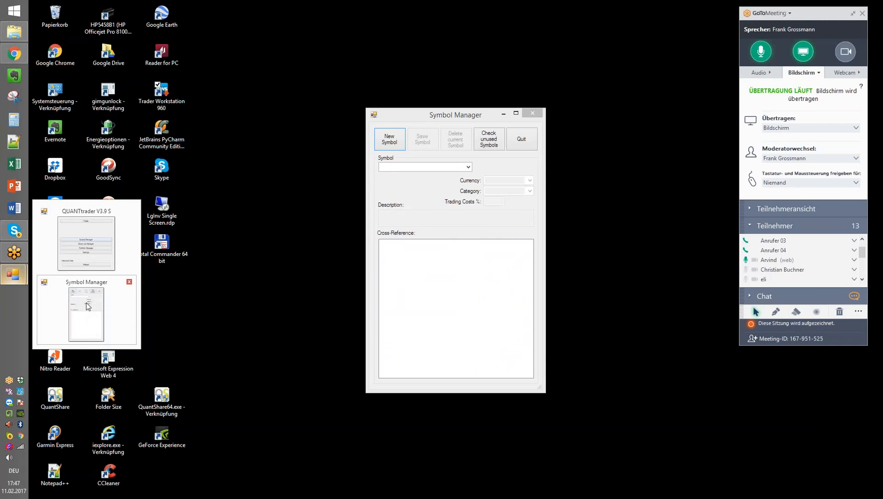
click(86, 313)
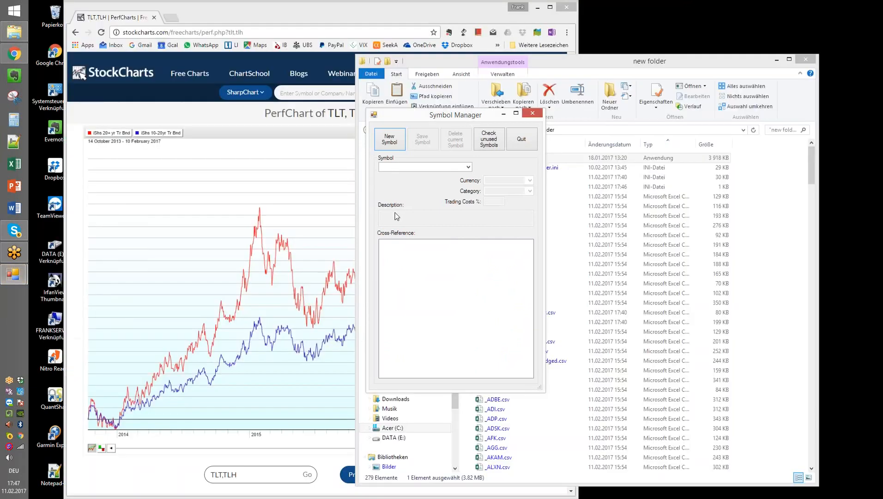
click(390, 141)
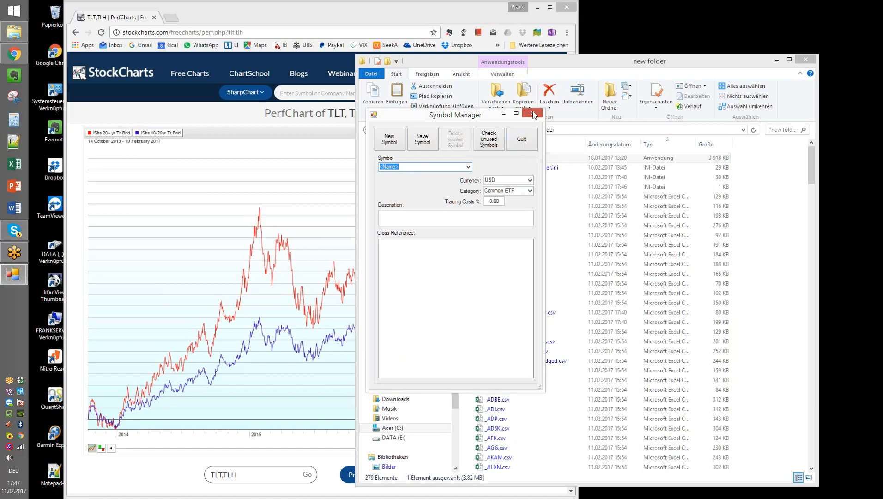
click(534, 114)
Open the Portfolio Manager and load the GMRS portfolio.
click(471, 238)
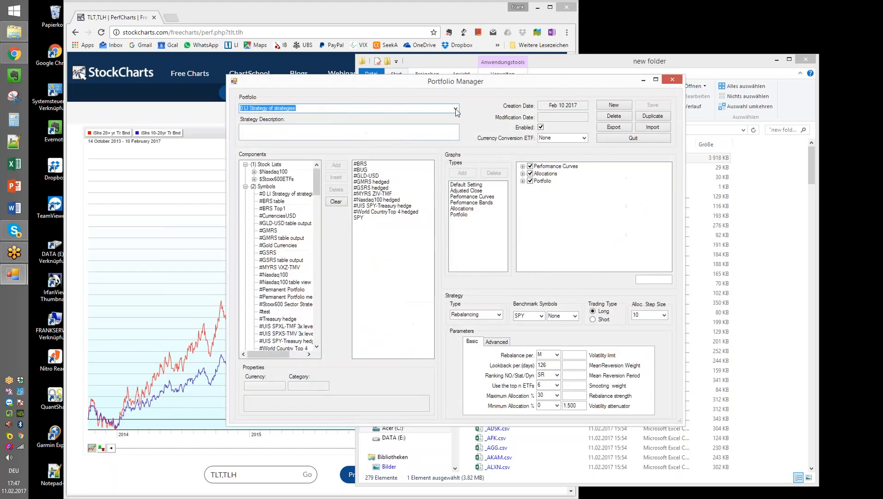
click(456, 109)
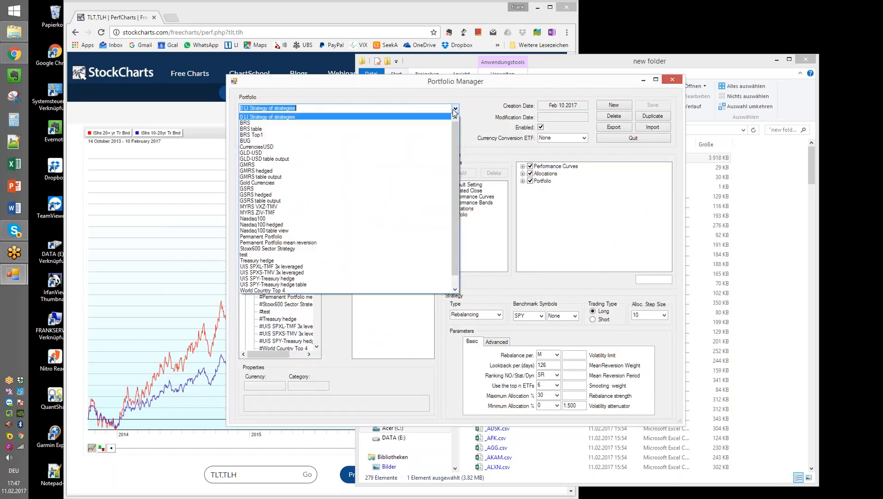
click(261, 169)
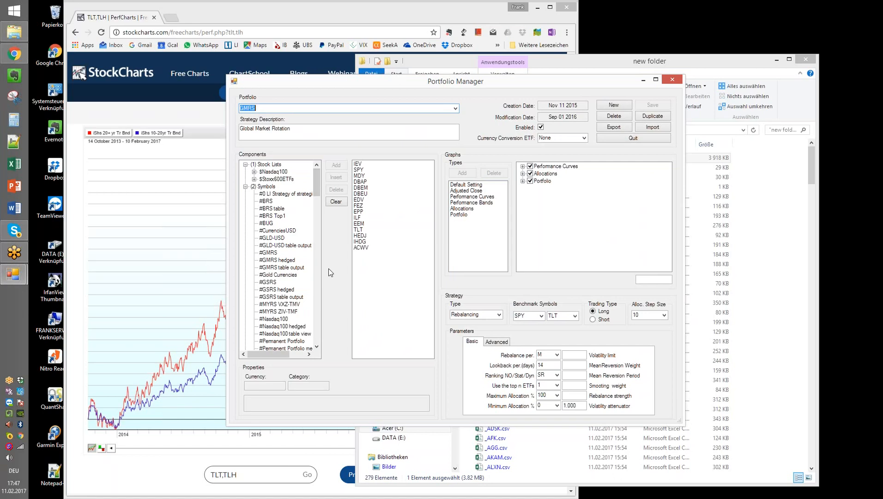
Add the IXG global financials ETF to the GMRS portfolio's components.
drag(317, 182, 283, 272)
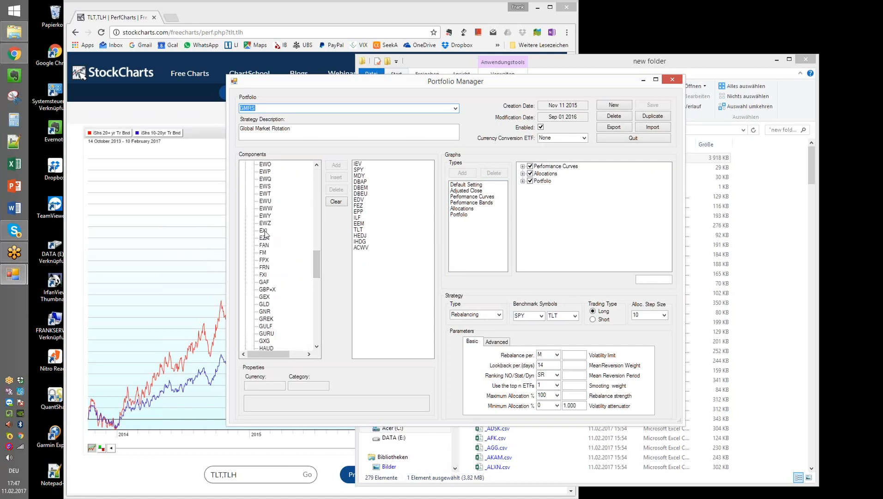
mouse_move(317, 265)
mouse_down()
mouse_move(317, 291)
mouse_move(317, 283)
mouse_up()
click(264, 312)
click(339, 166)
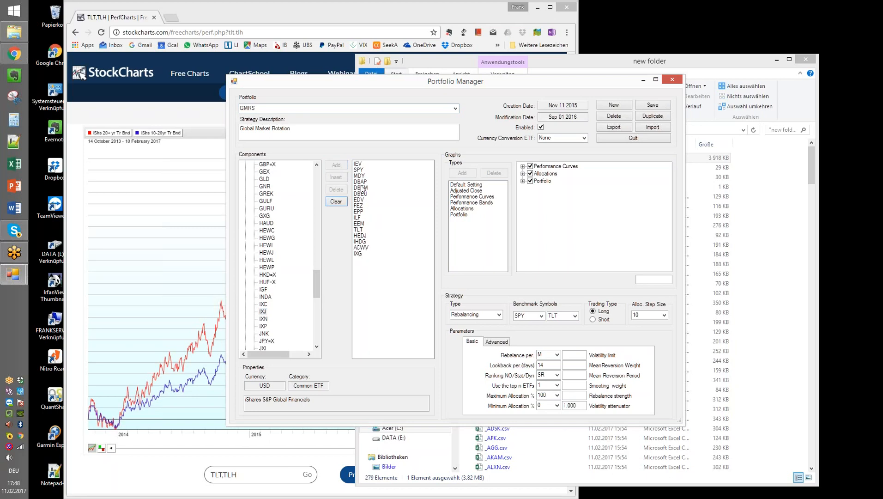
Expand the portfolio graph's component entries and review which GMRS symbols are enabled, down to IXG.
click(523, 181)
click(532, 188)
drag(667, 216, 669, 224)
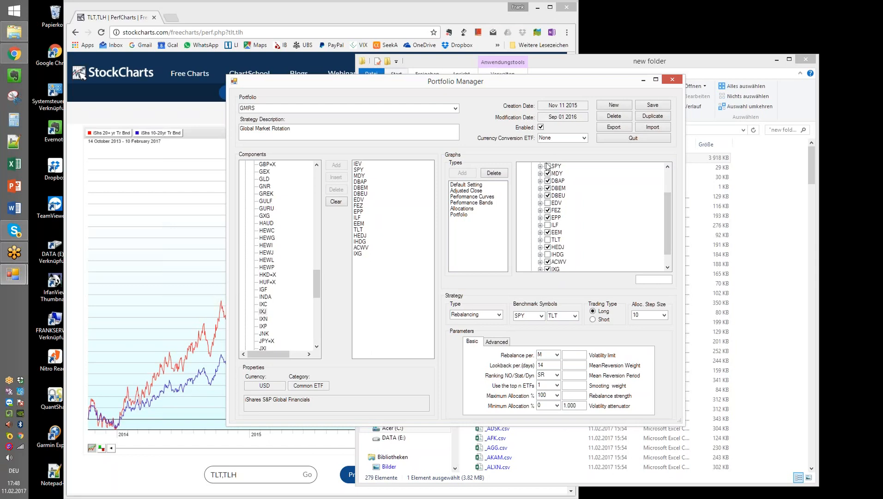
Remove IXG from the GMRS components and quit the Portfolio Manager, discarding the changes.
click(361, 255)
click(335, 189)
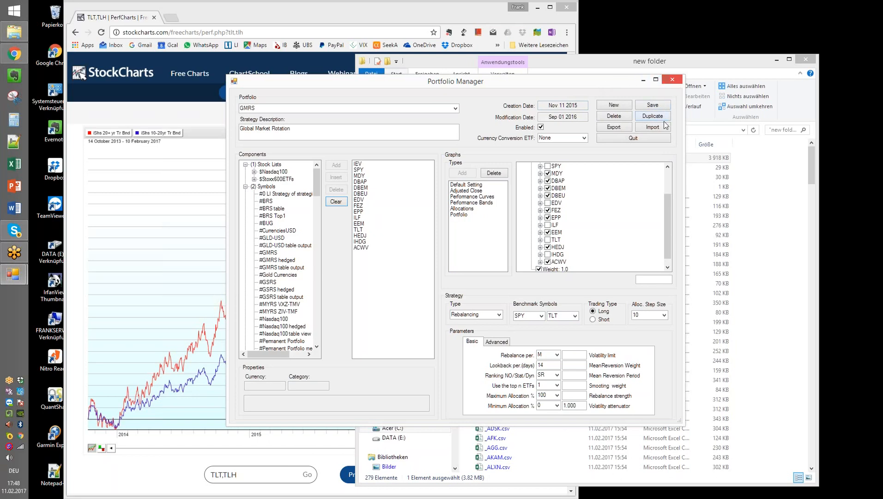
click(651, 137)
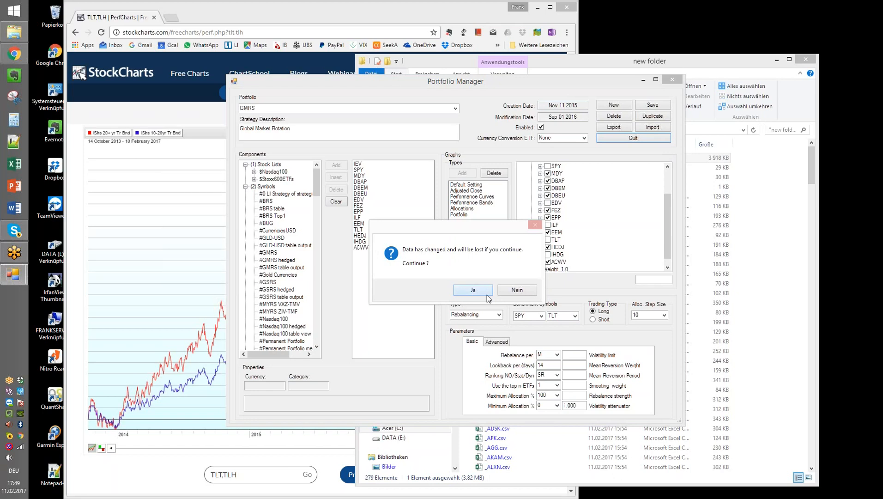
click(487, 293)
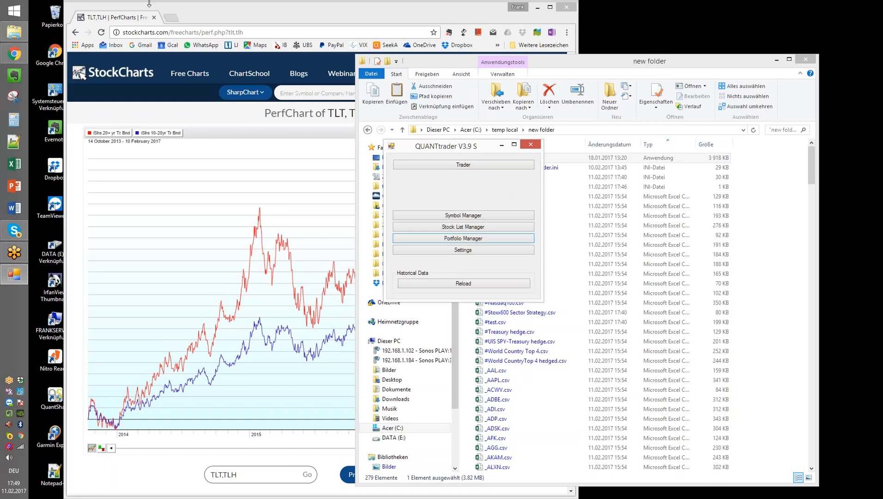
Look at the TLT, TLH PerfChart once more, close Google Chrome, and reposition the File Explorer window on the desktop.
click(205, 15)
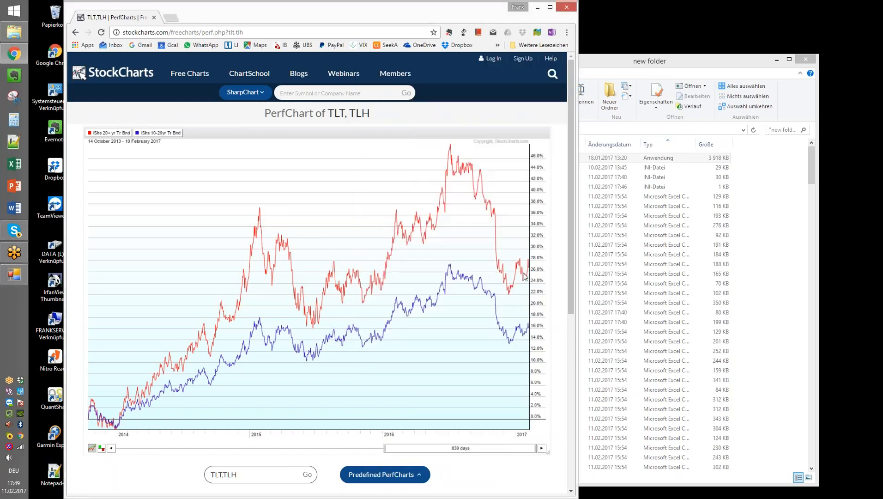
click(627, 64)
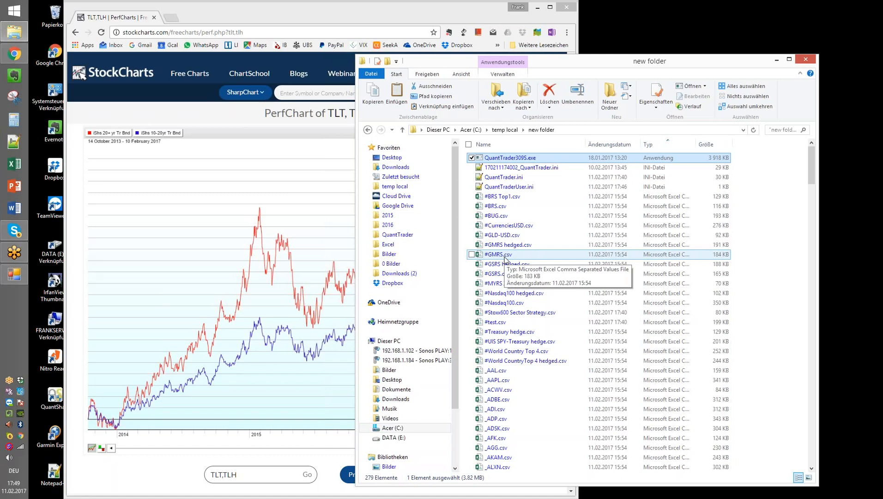
click(527, 14)
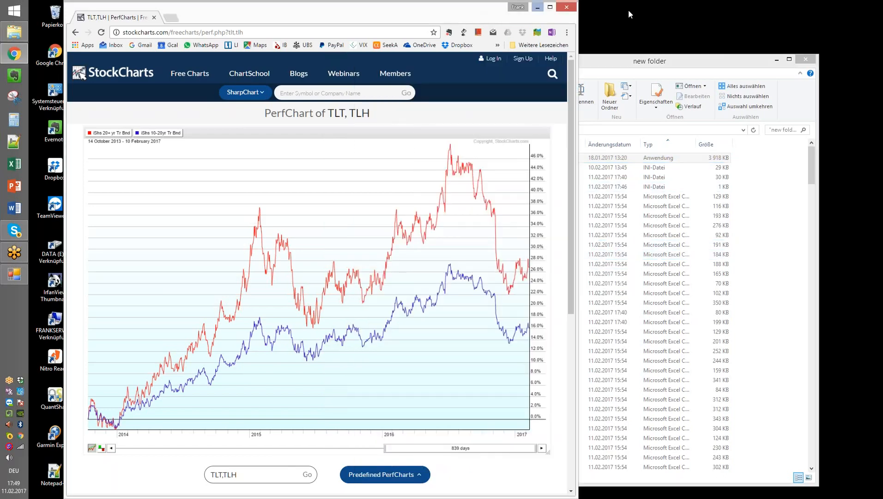
click(568, 7)
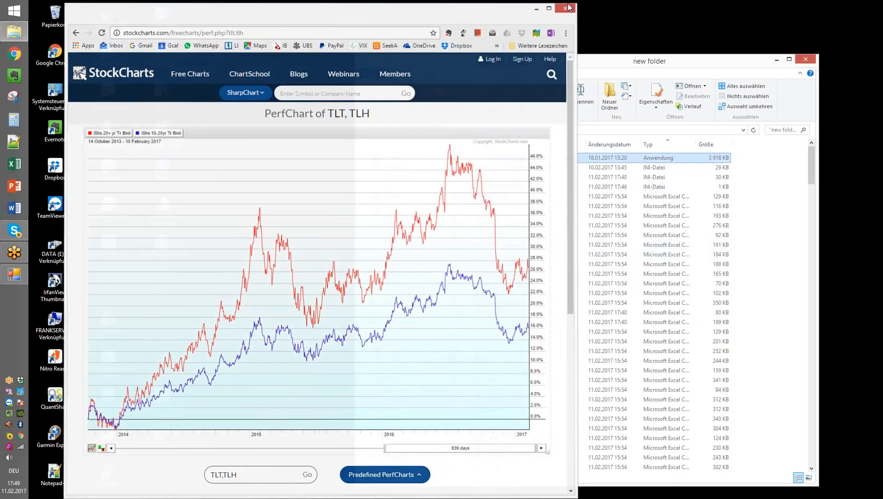
drag(570, 65, 502, 19)
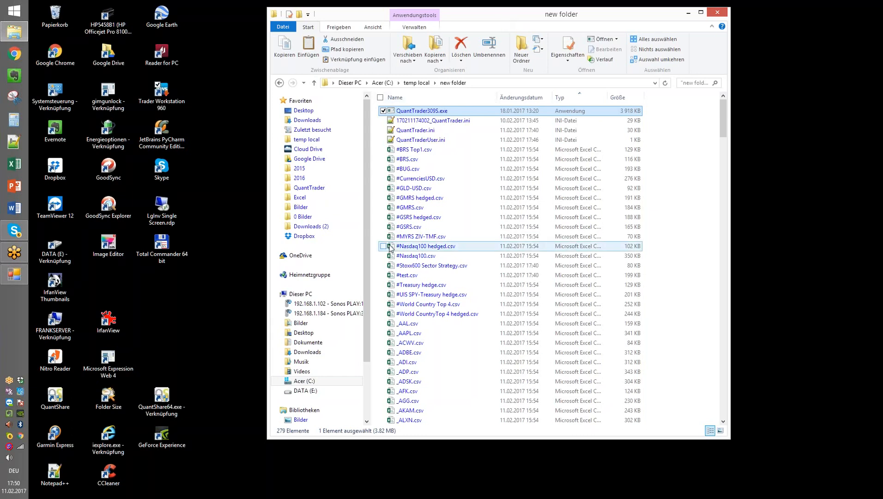
Open _EA.csv from the new folder directory in Notepad++ and widen the window to view its historical price data.
scroll(413, 381, down, 1)
scroll(413, 381, down, 20)
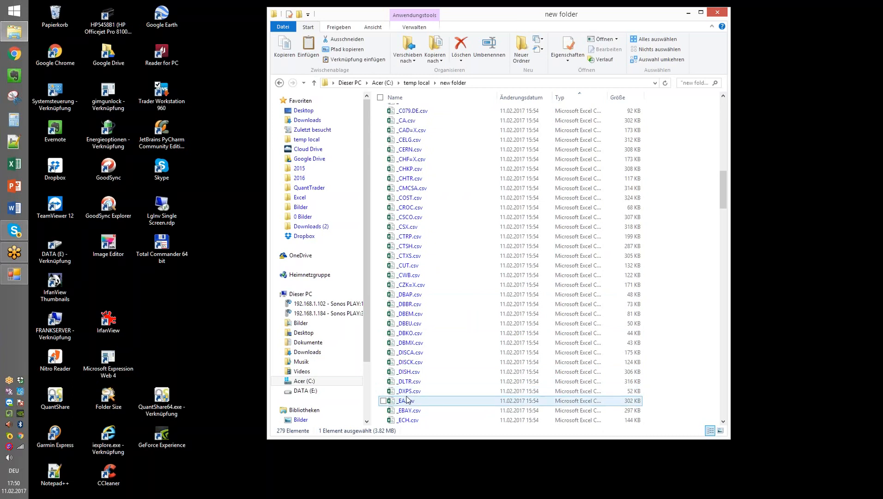
click(424, 400)
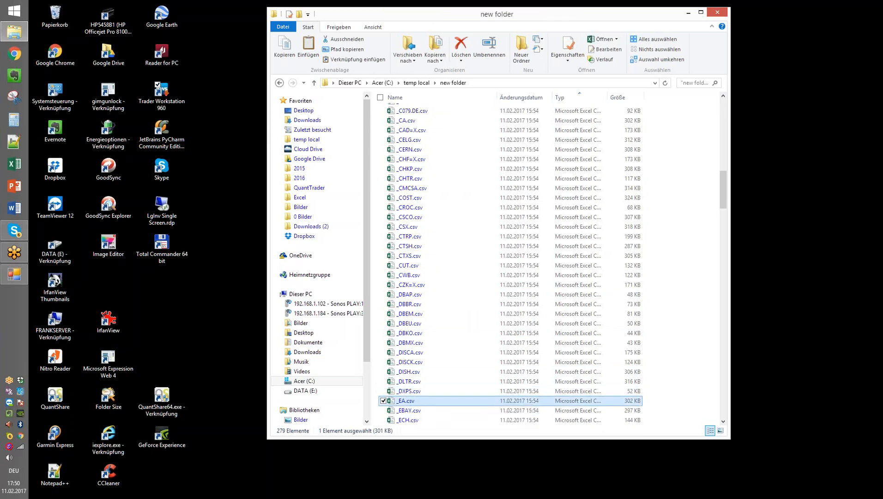
right_click(410, 400)
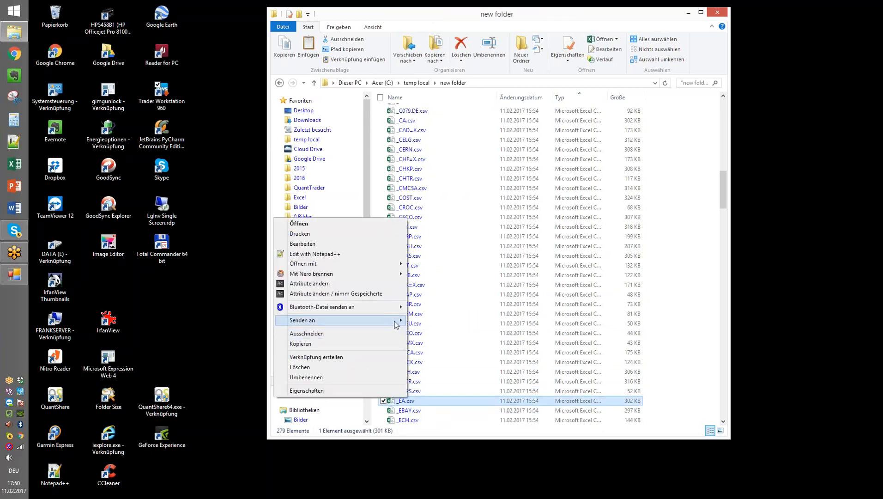
click(373, 255)
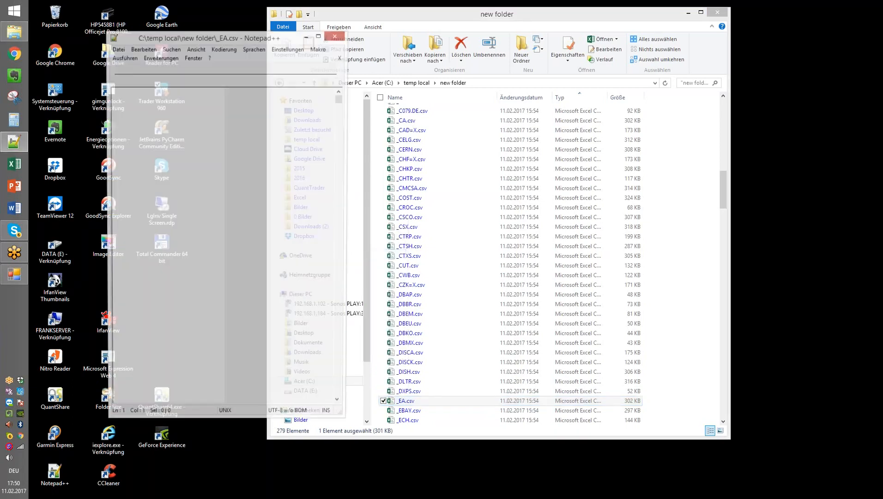
drag(346, 224, 667, 234)
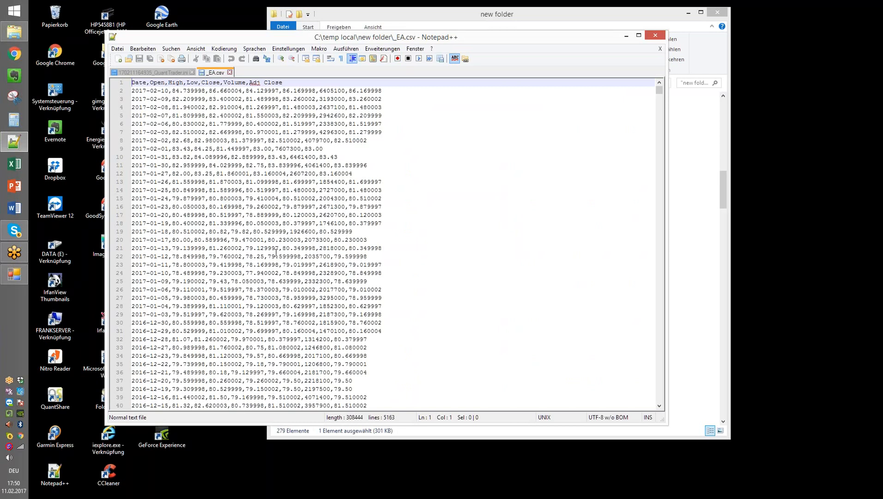
Close _EA.csv and the older QuantTrader.ini file, and exit Notepad++.
click(230, 72)
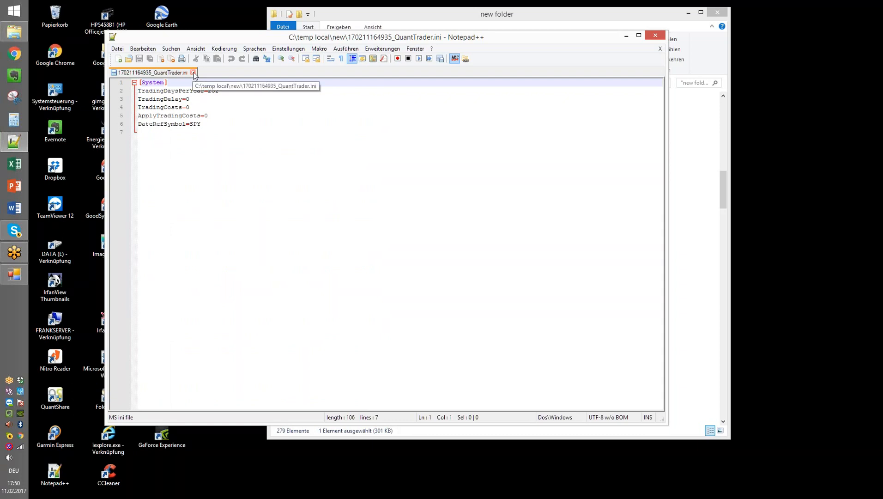
click(194, 73)
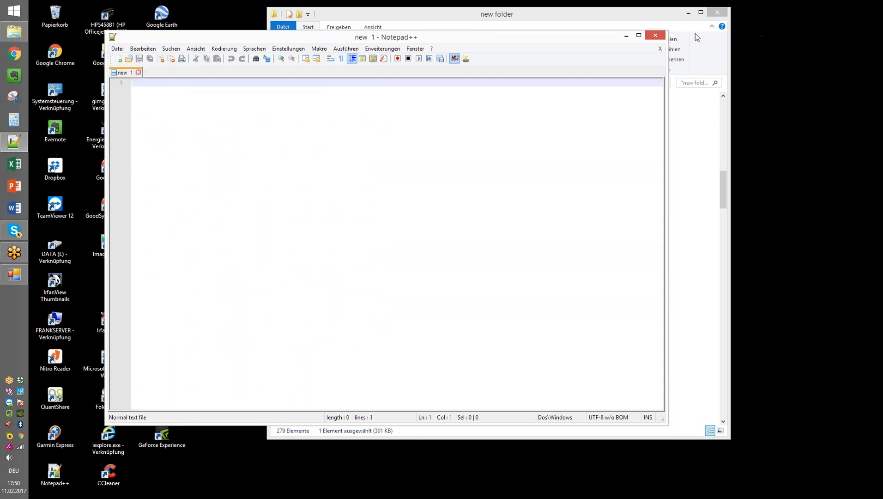
click(655, 35)
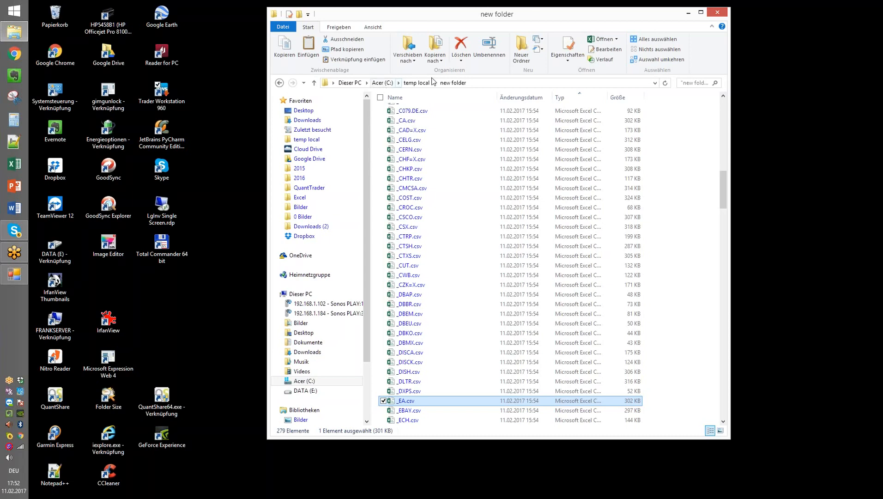
Go to the new folder inside temp local and launch QuantTrader309S.exe.
click(417, 82)
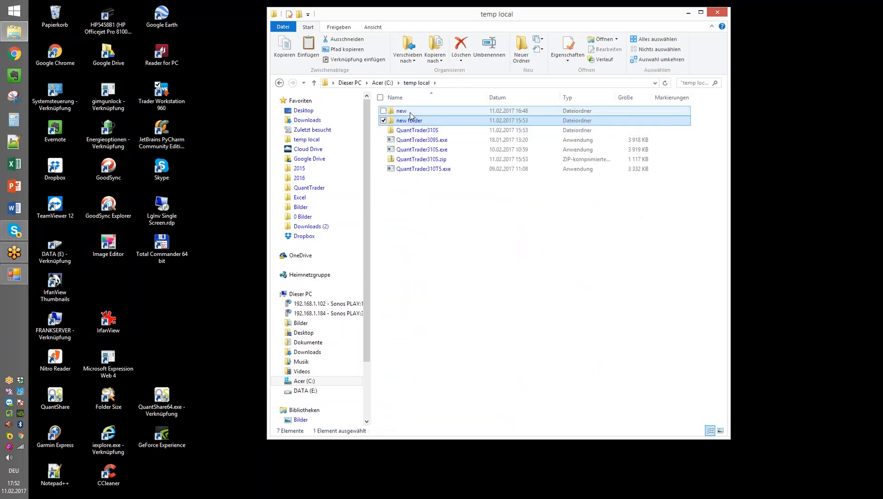
double_click(410, 113)
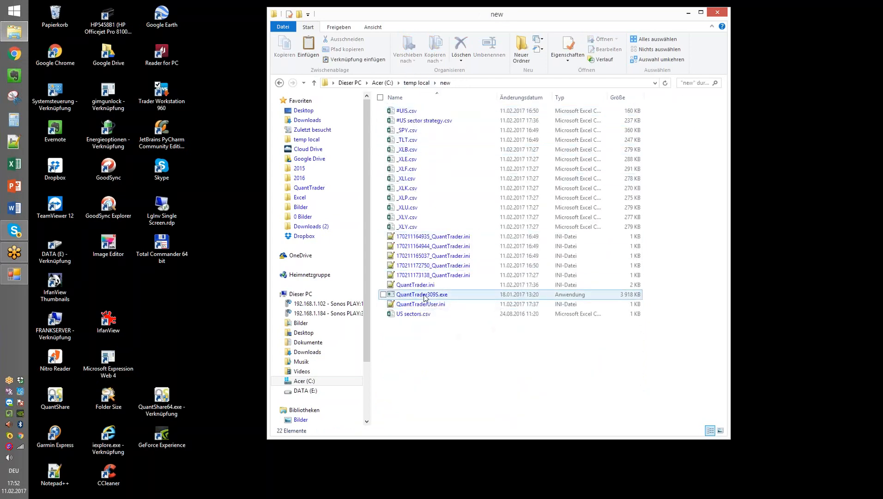
double_click(424, 296)
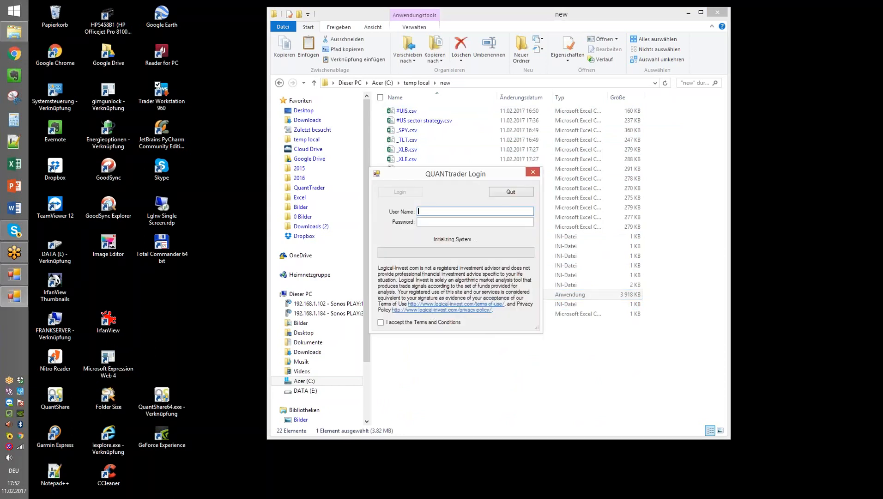
Log in to QUANTtrader with the user name and account password, accepting the terms and conditions.
key(Tab)
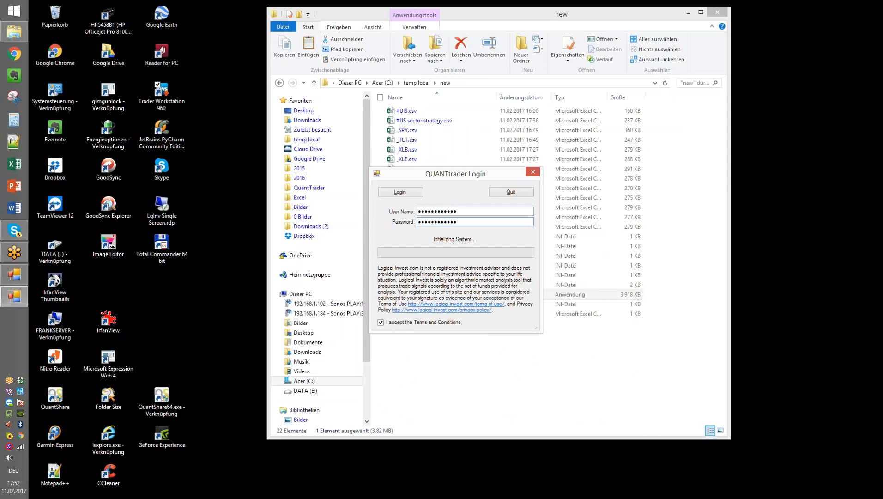
click(404, 193)
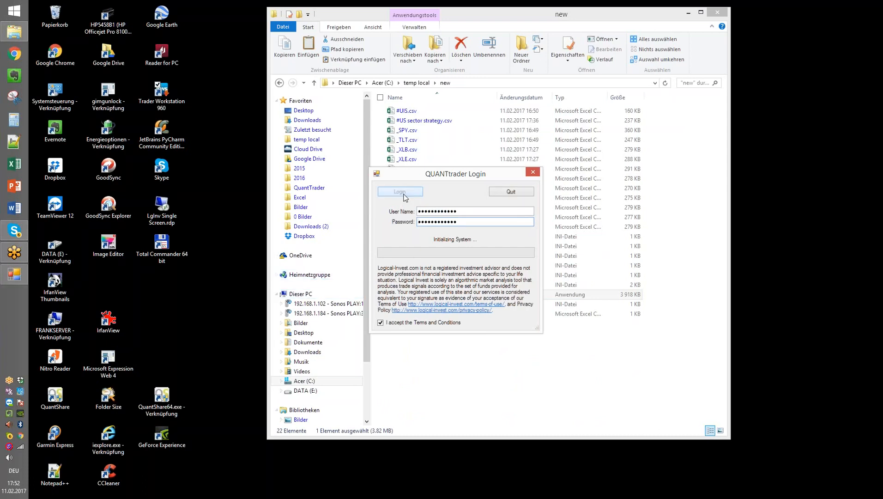
click(510, 289)
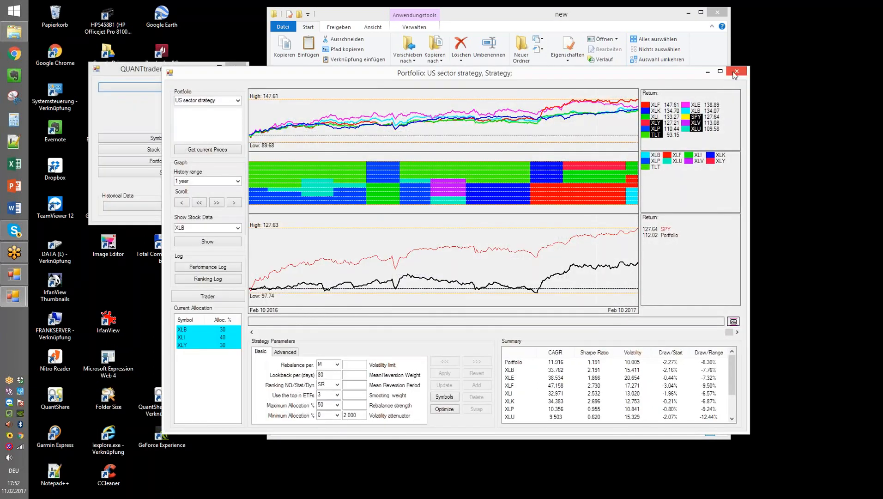
Close the US sector strategy window, reposition the QUANTtrader main window, and open the Portfolio Manager.
click(737, 71)
drag(173, 73, 405, 113)
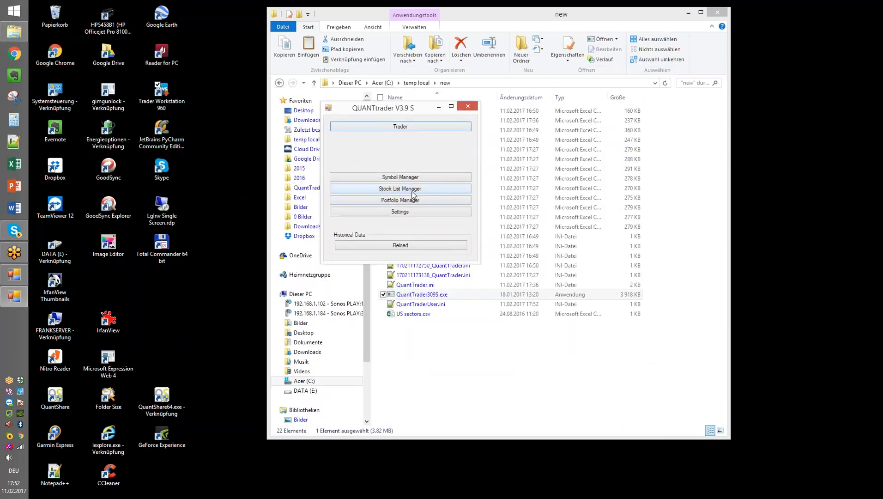
click(420, 205)
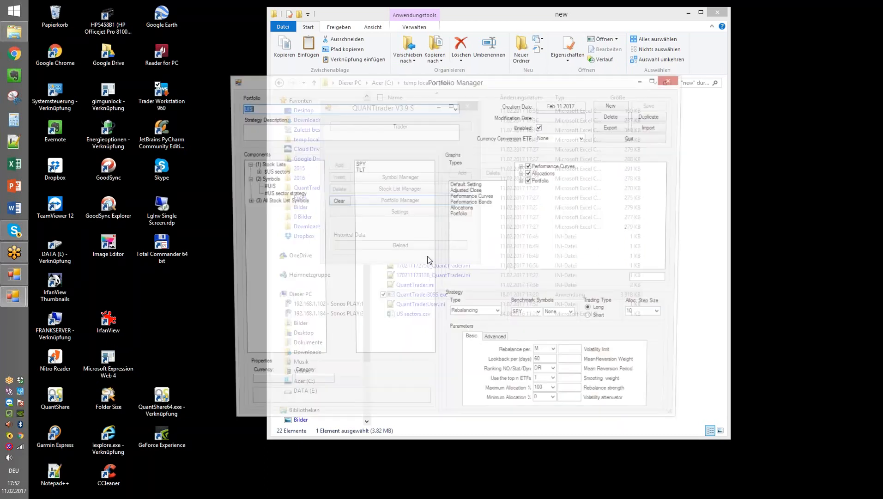
Set TLT's multiplier to 2.9 in the UIS portfolio's components, save the portfolio, and quit the Portfolio Manager.
click(523, 182)
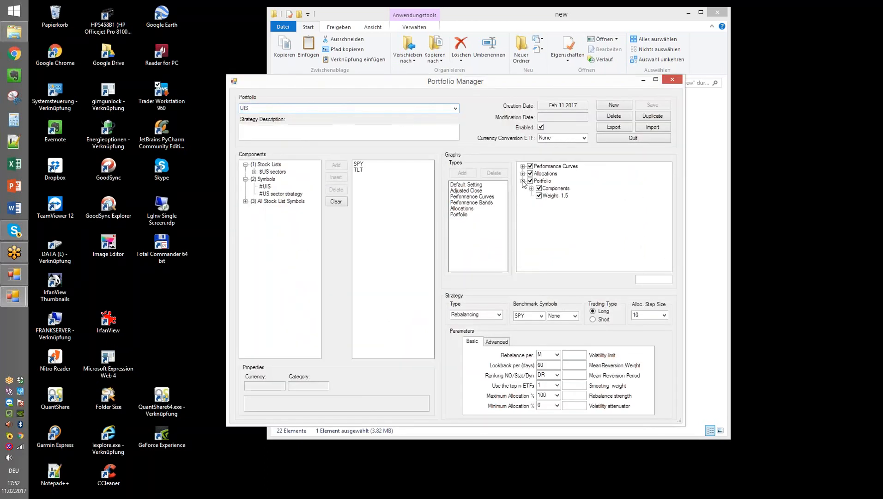
click(532, 189)
click(540, 203)
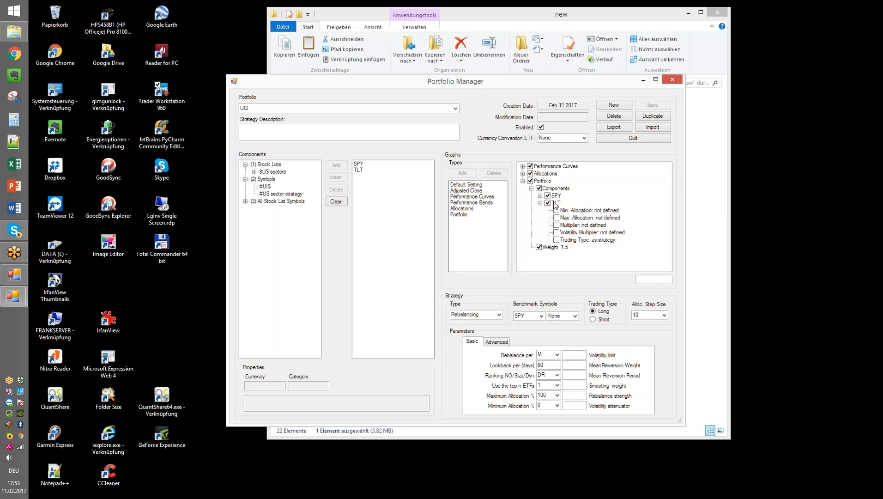
click(556, 225)
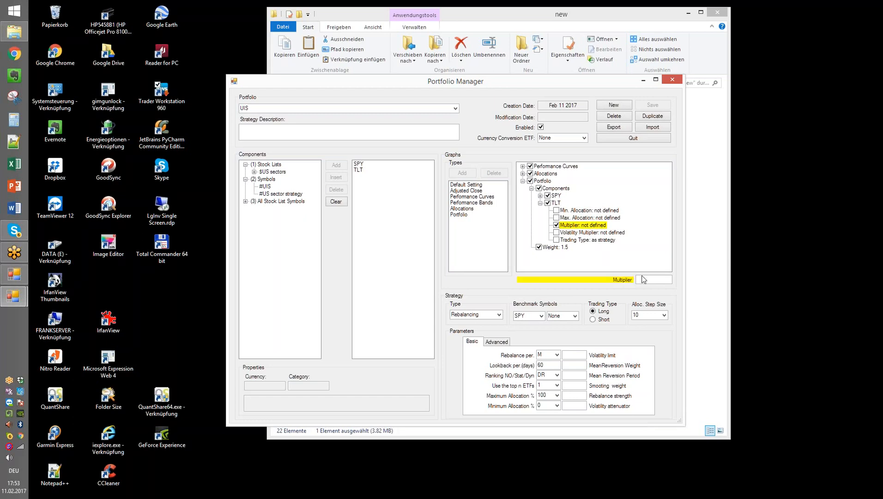
click(647, 281)
text(2.9)
key(Return)
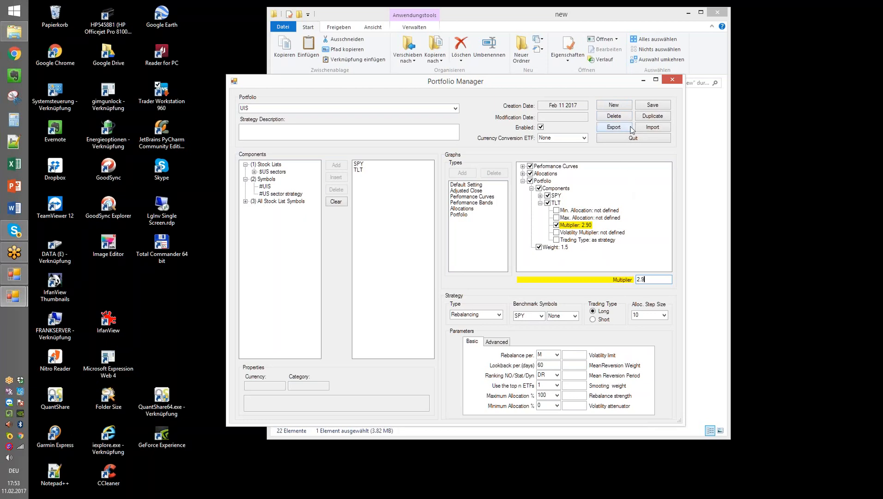
click(645, 139)
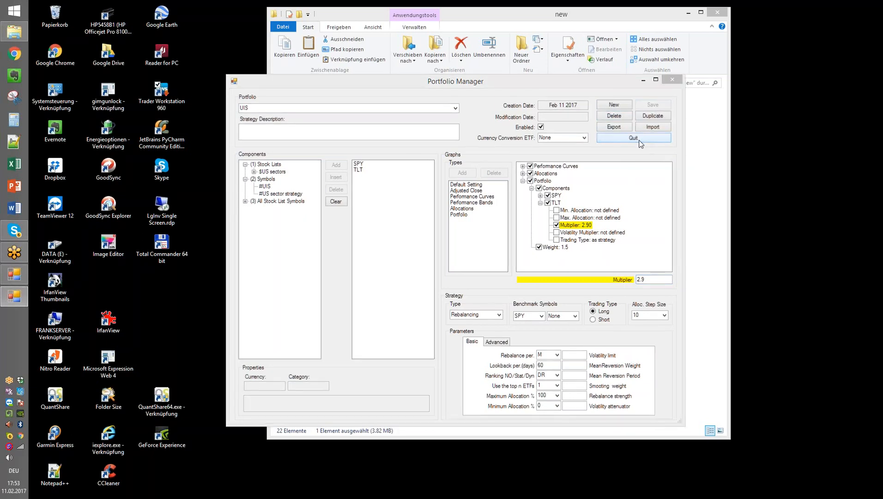
Open the Trader, load the UIS portfolio, and reposition its window.
click(410, 129)
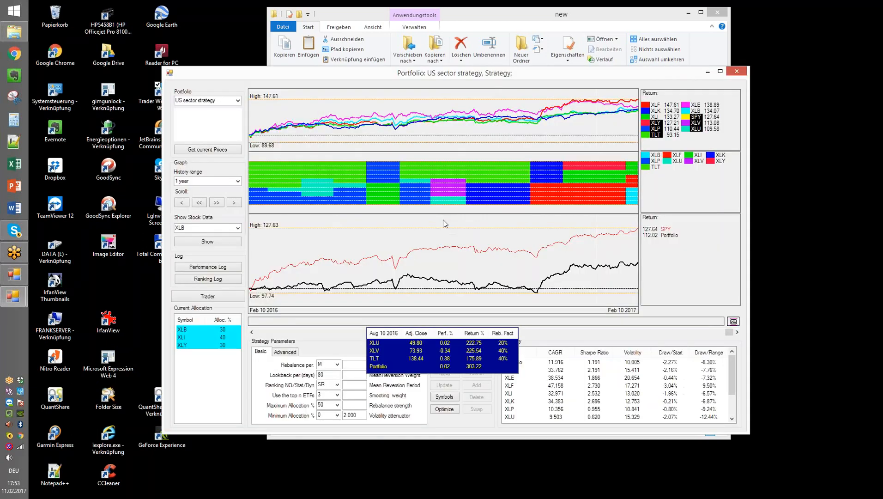
click(238, 101)
click(237, 111)
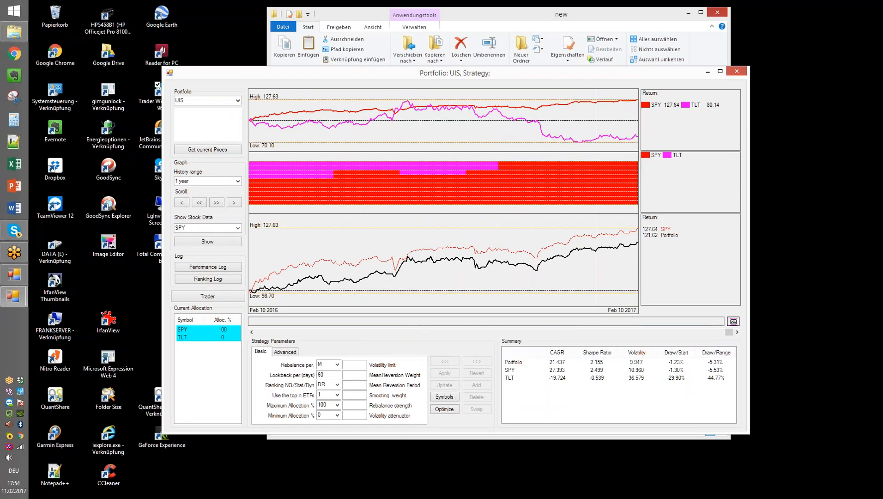
drag(637, 75, 600, 69)
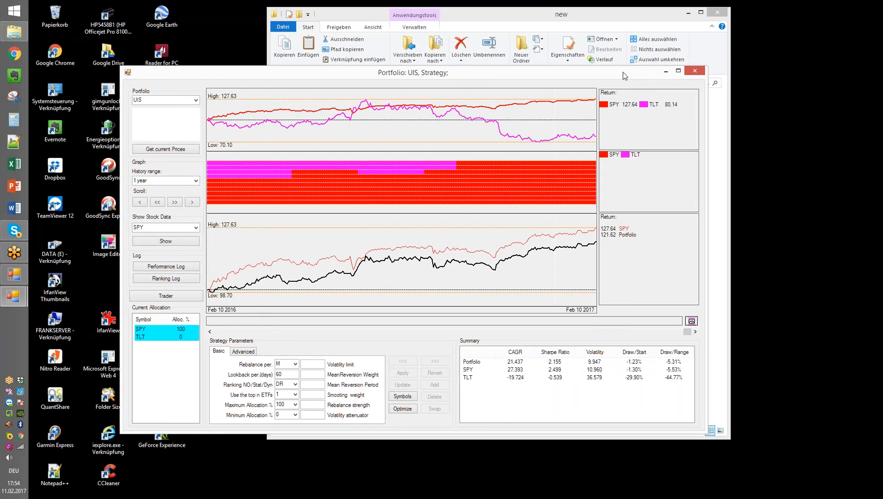
Close the UIS portfolio's Trader window and open the Portfolio Manager.
mouse_move(494, 127)
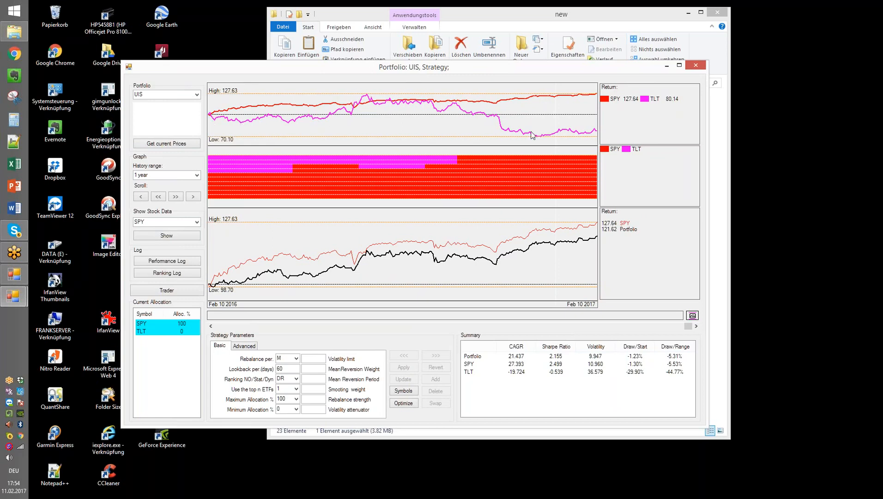
mouse_move(596, 135)
click(695, 67)
click(400, 200)
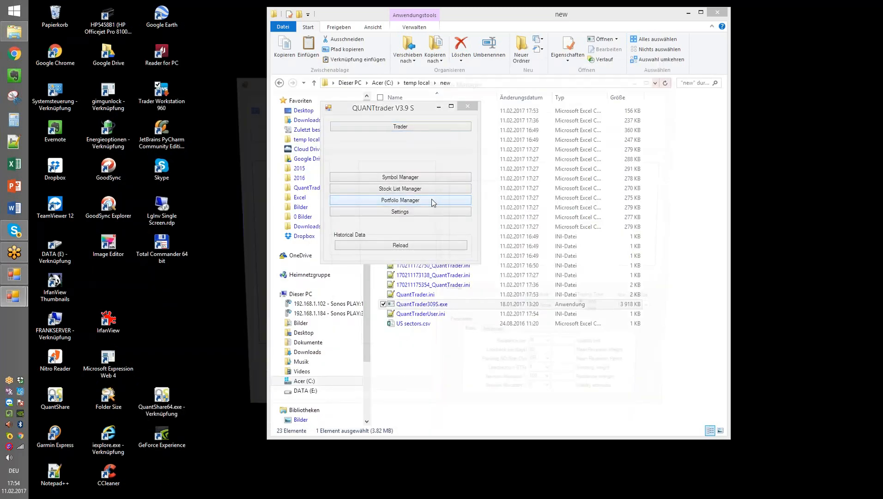
Clear TLT's multiplier in the UIS portfolio's components and select its volatility multiplier setting.
click(523, 182)
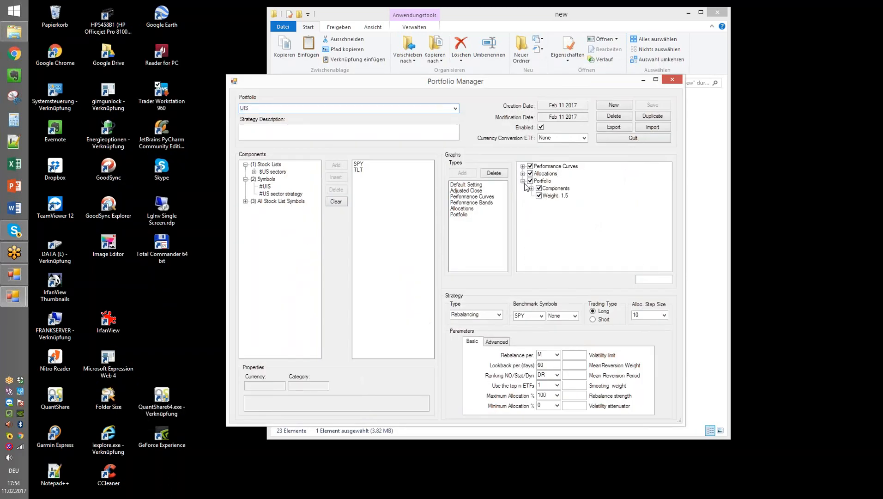
click(531, 188)
click(540, 204)
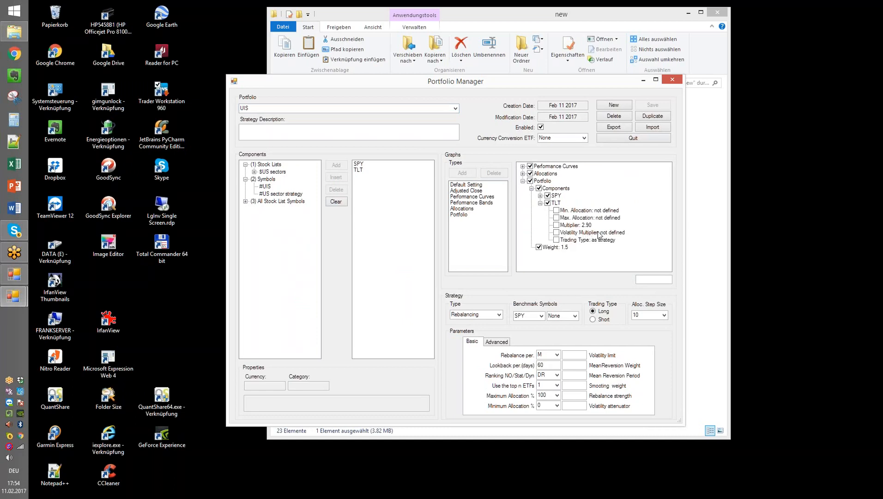
click(573, 226)
double_click(643, 279)
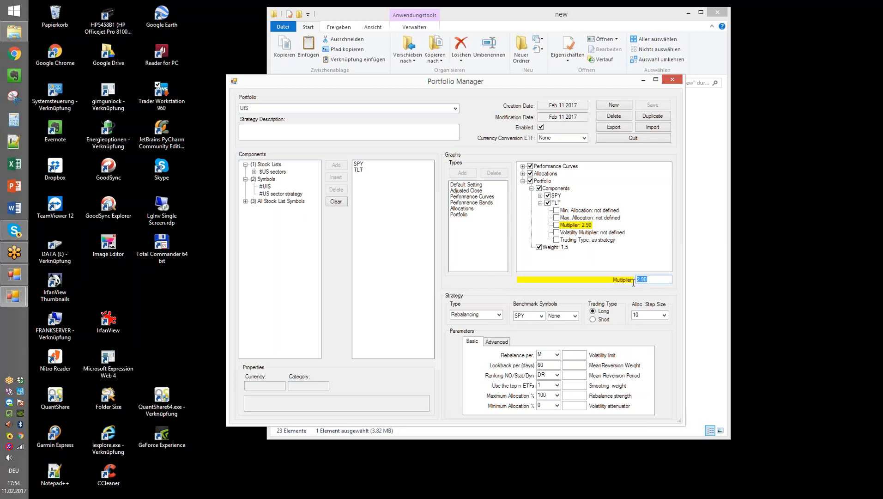
key(BackSpace)
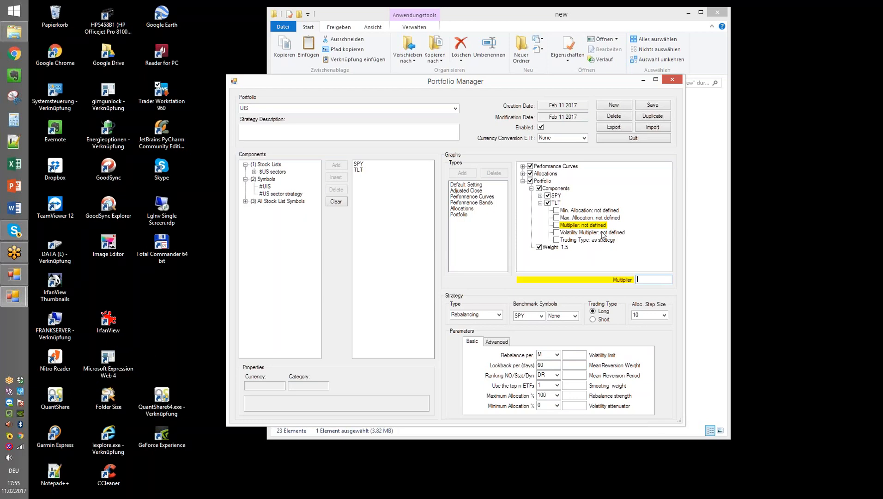
click(584, 233)
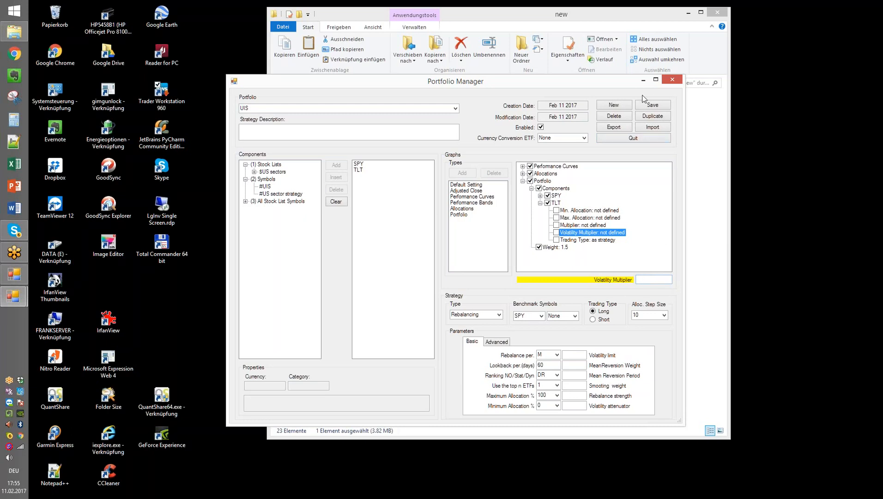
Quit the Portfolio Manager, discarding the unsaved changes, and close QUANTtrader.
click(647, 141)
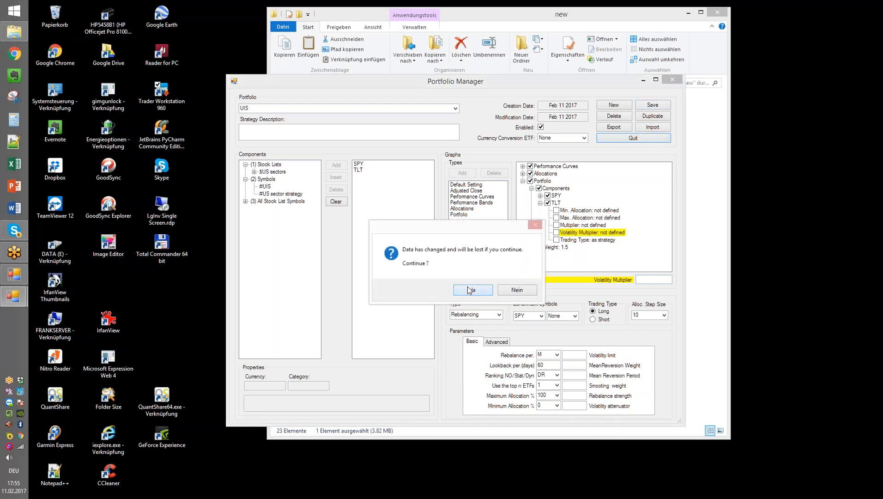
click(470, 290)
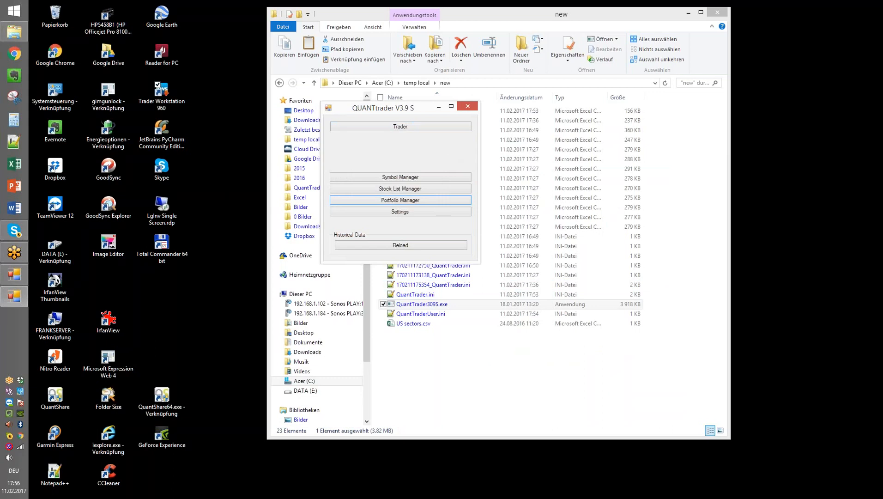
click(862, 252)
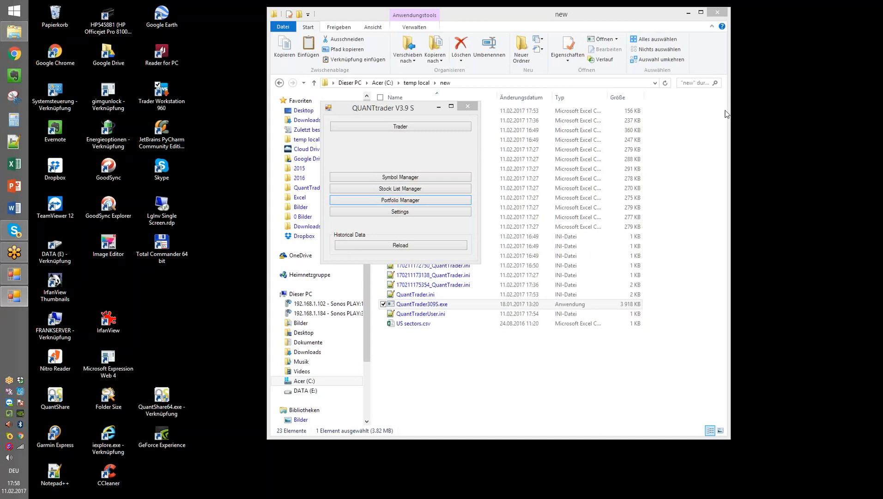
click(469, 107)
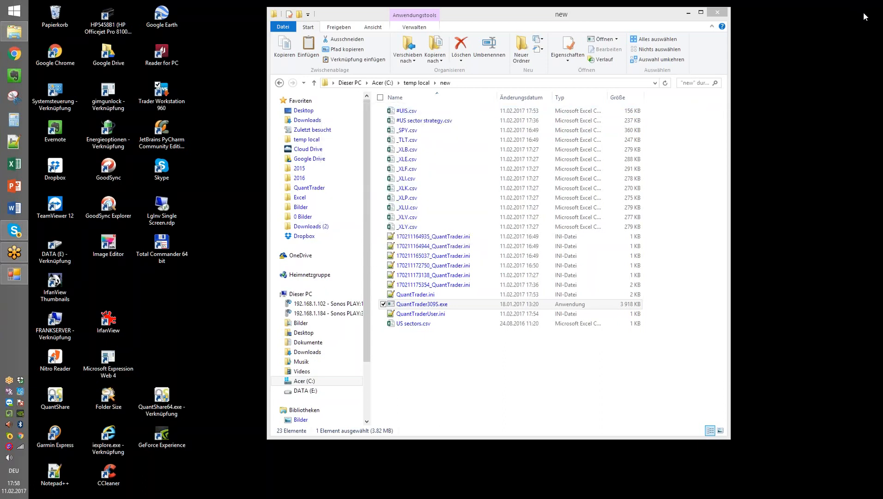